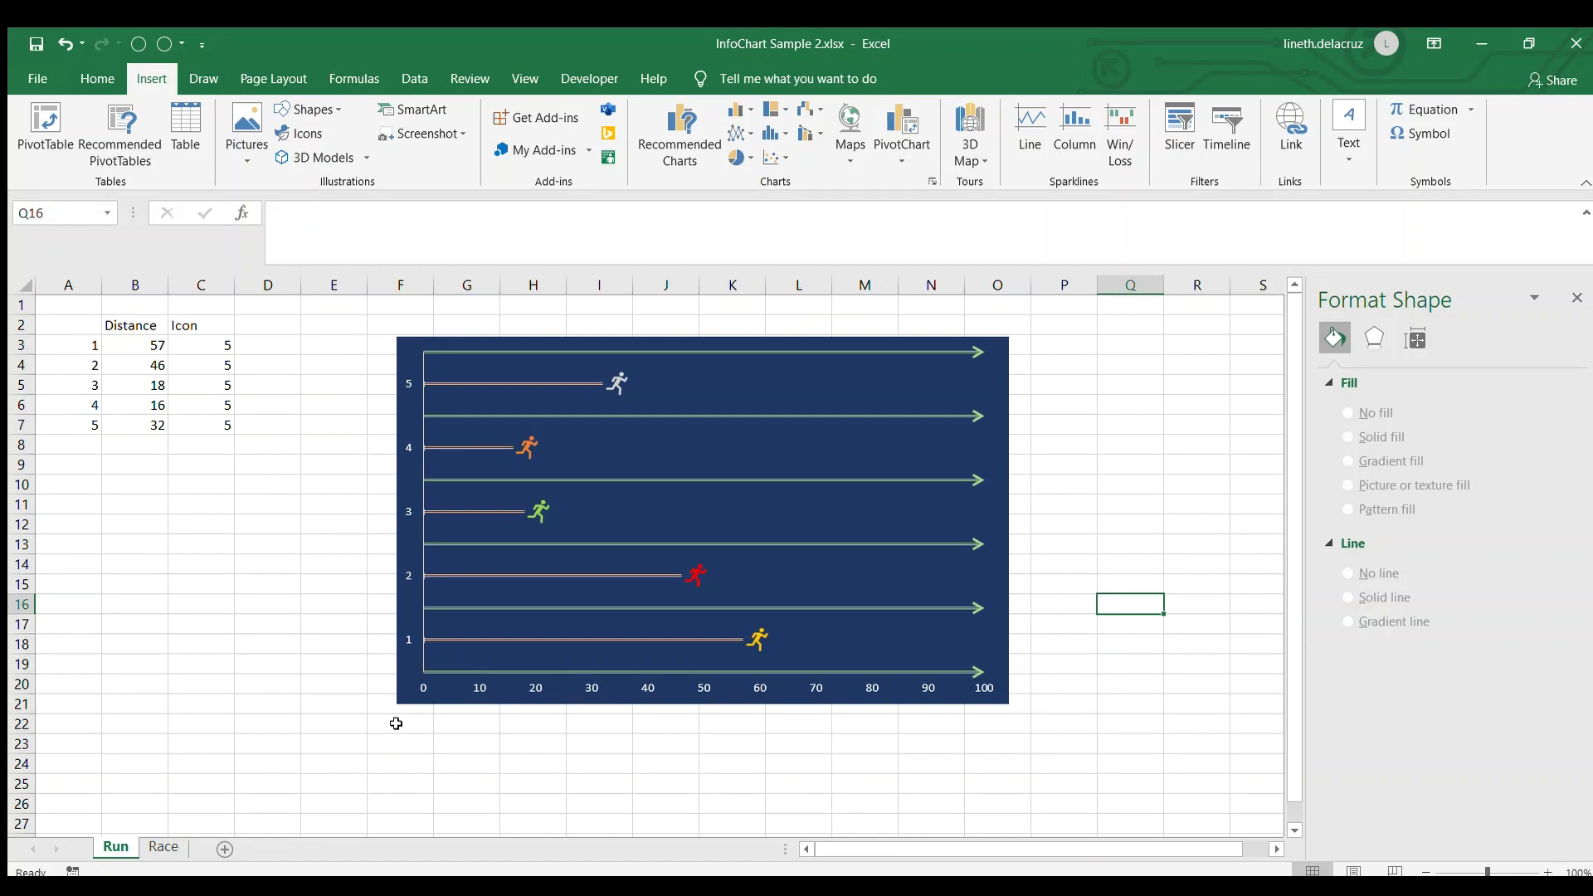
Recalculate the RANDBETWEEN distances three times with F9 so the runners jump to new positions.
key(F9)
key(F9)
key(F9)
key(F9)
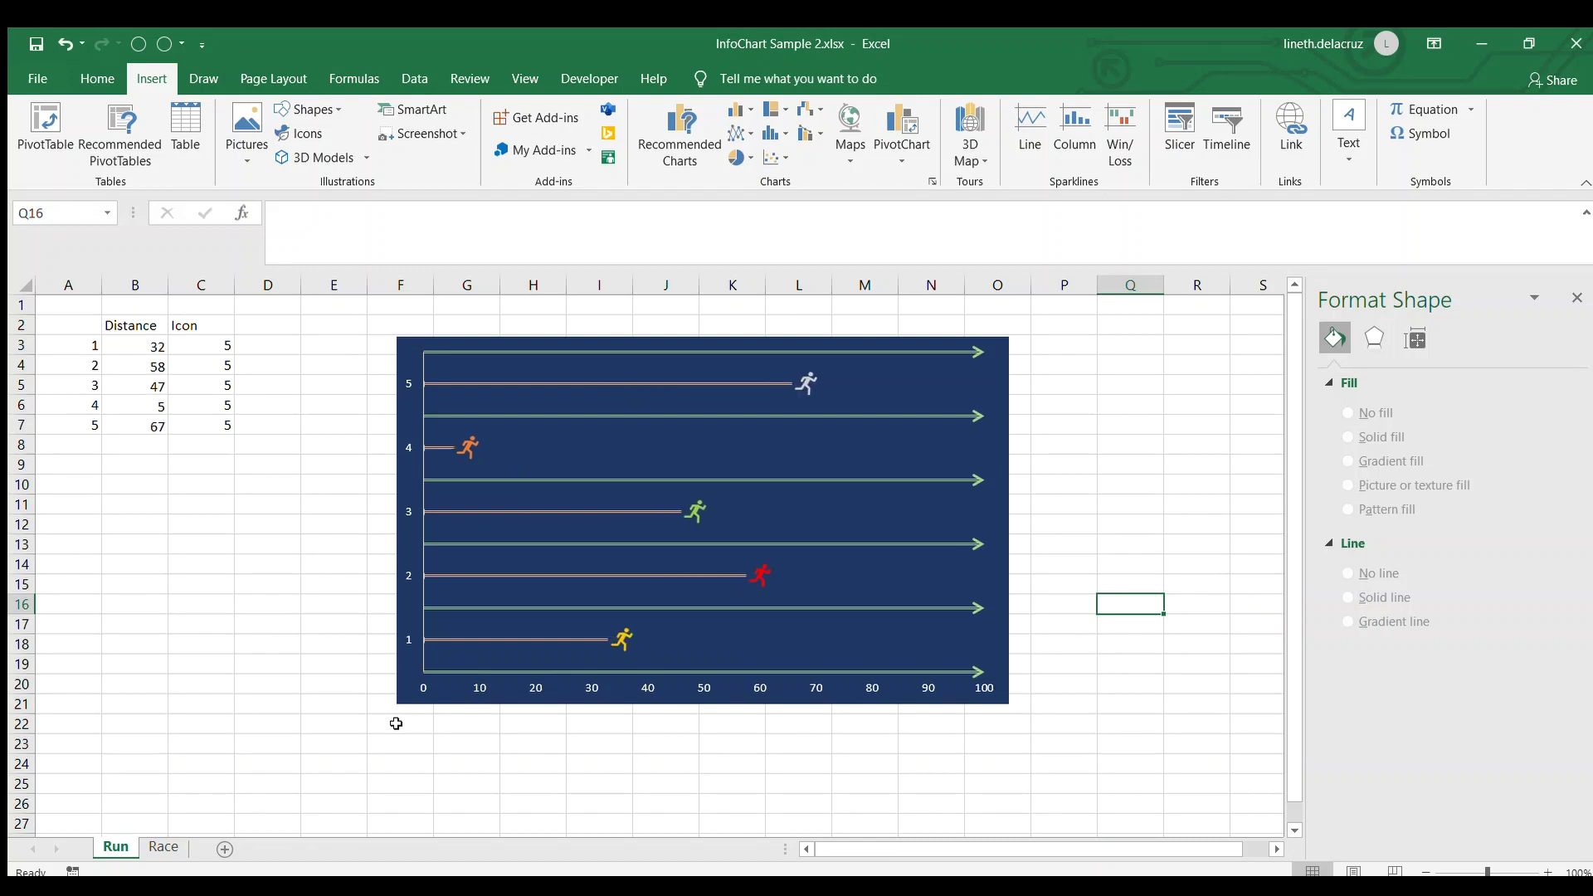
key(F9)
key(F9)
key(F9)
key(F9)
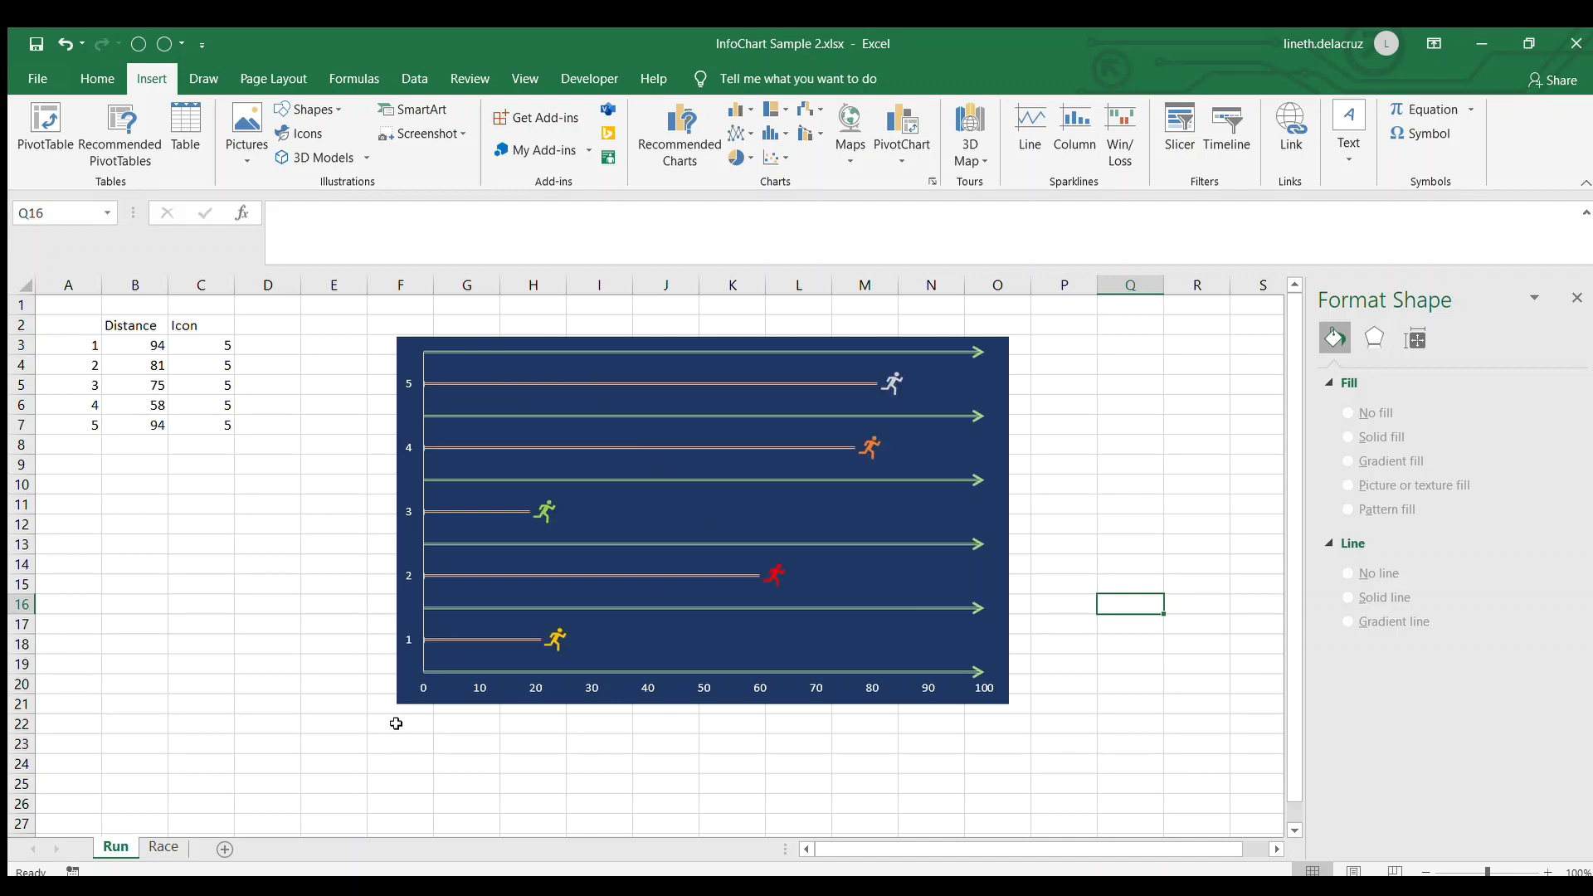
key(F9)
key(F9)
key(F9)
key(F9)
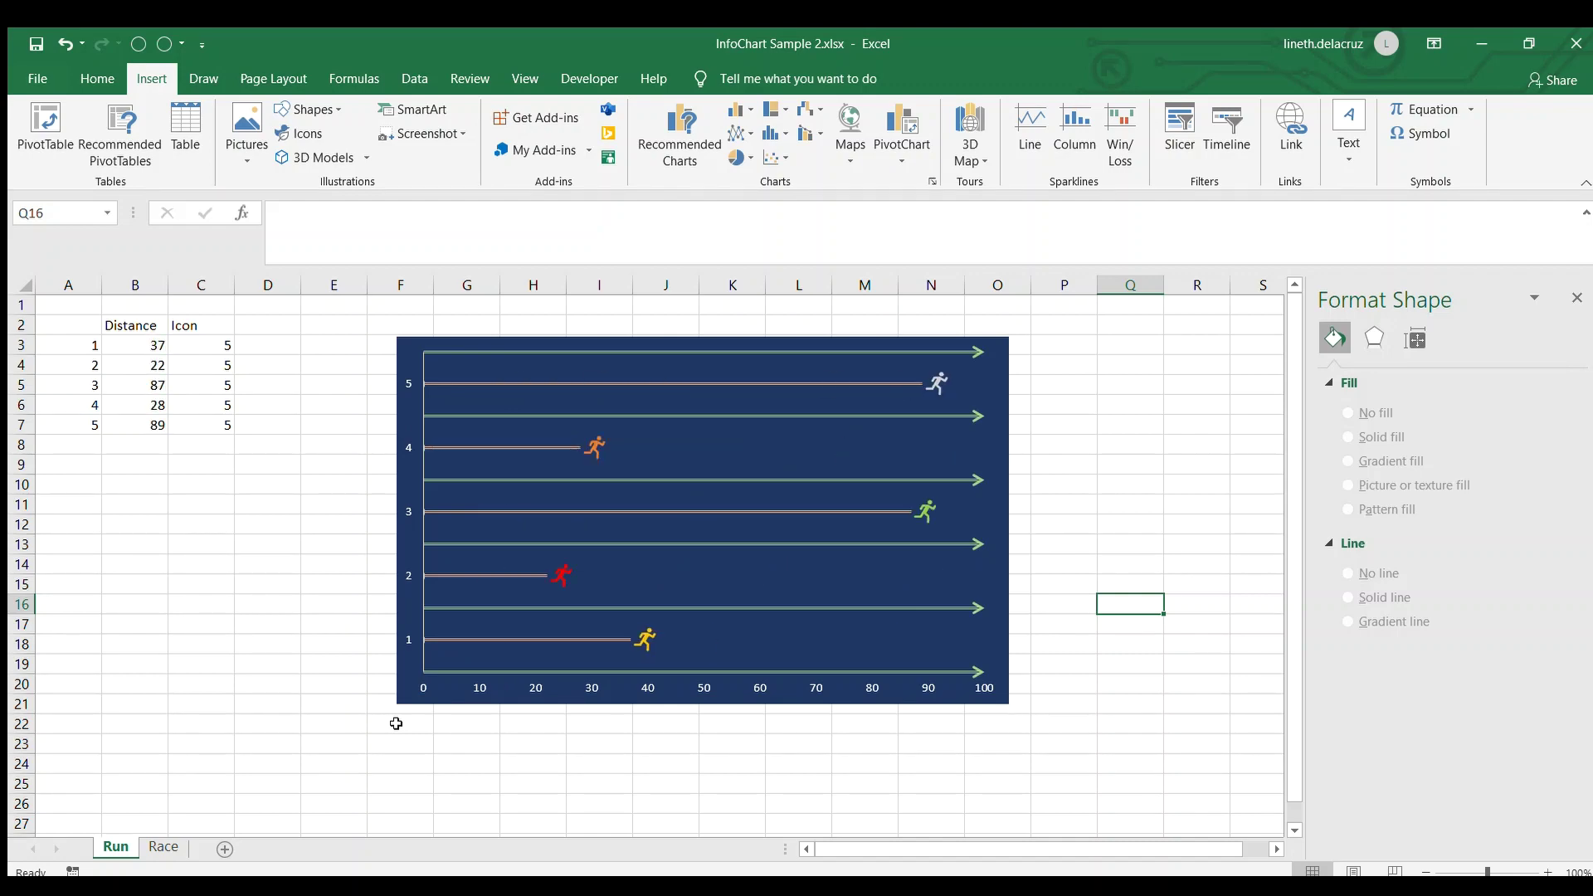
On the Race sheet, number lanes 1–5 in A3:A7 using 1 and the =A3+1 formula.
click(164, 846)
click(93, 345)
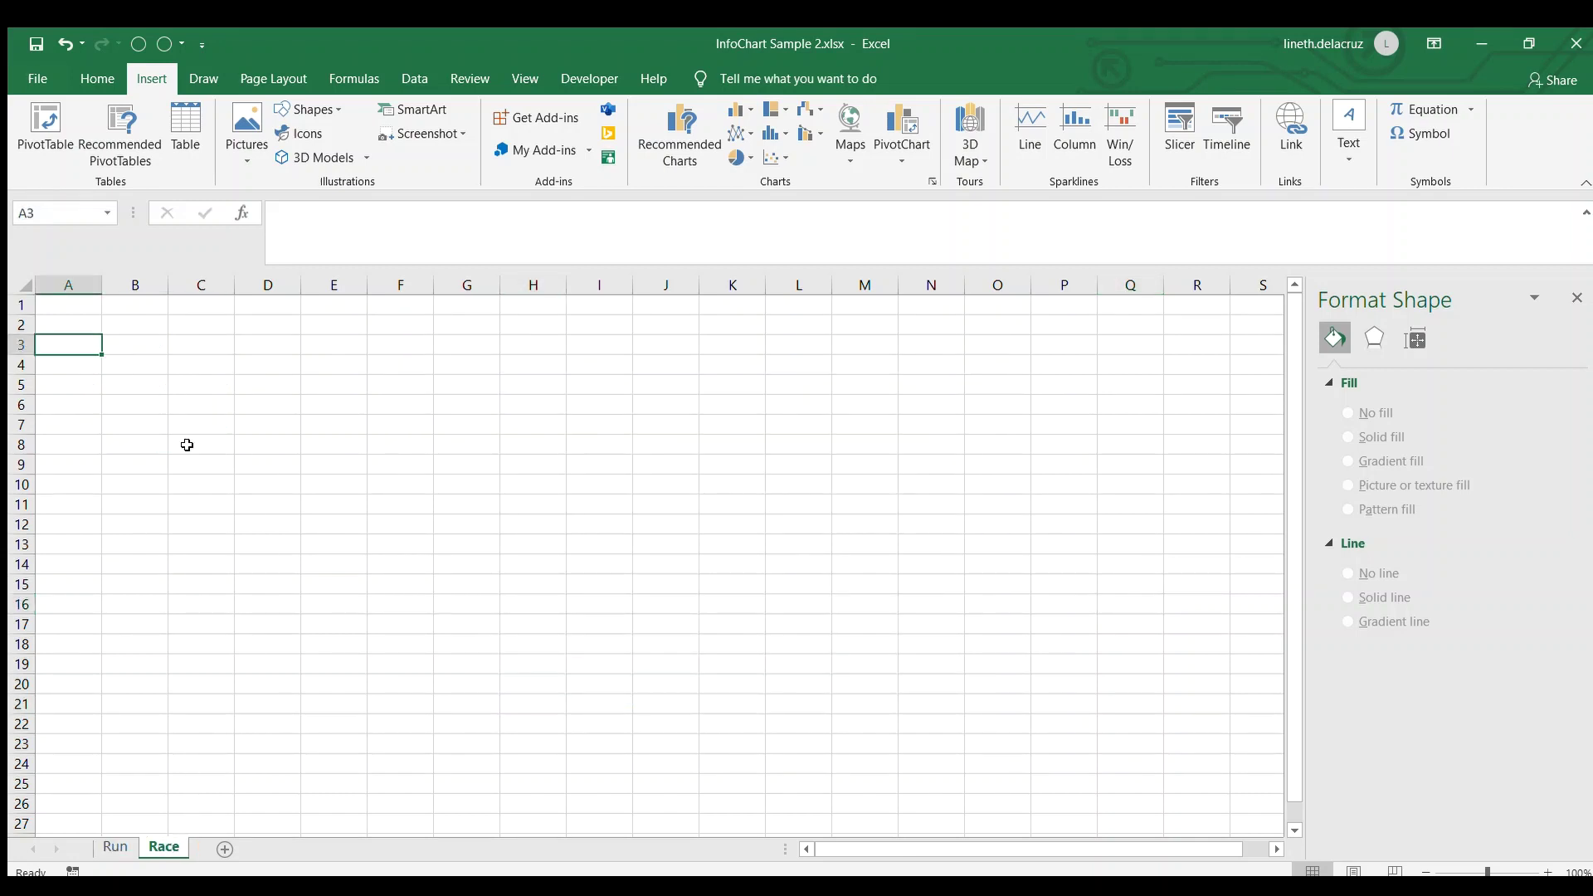
text(1)
key(Return)
text(=A3+)
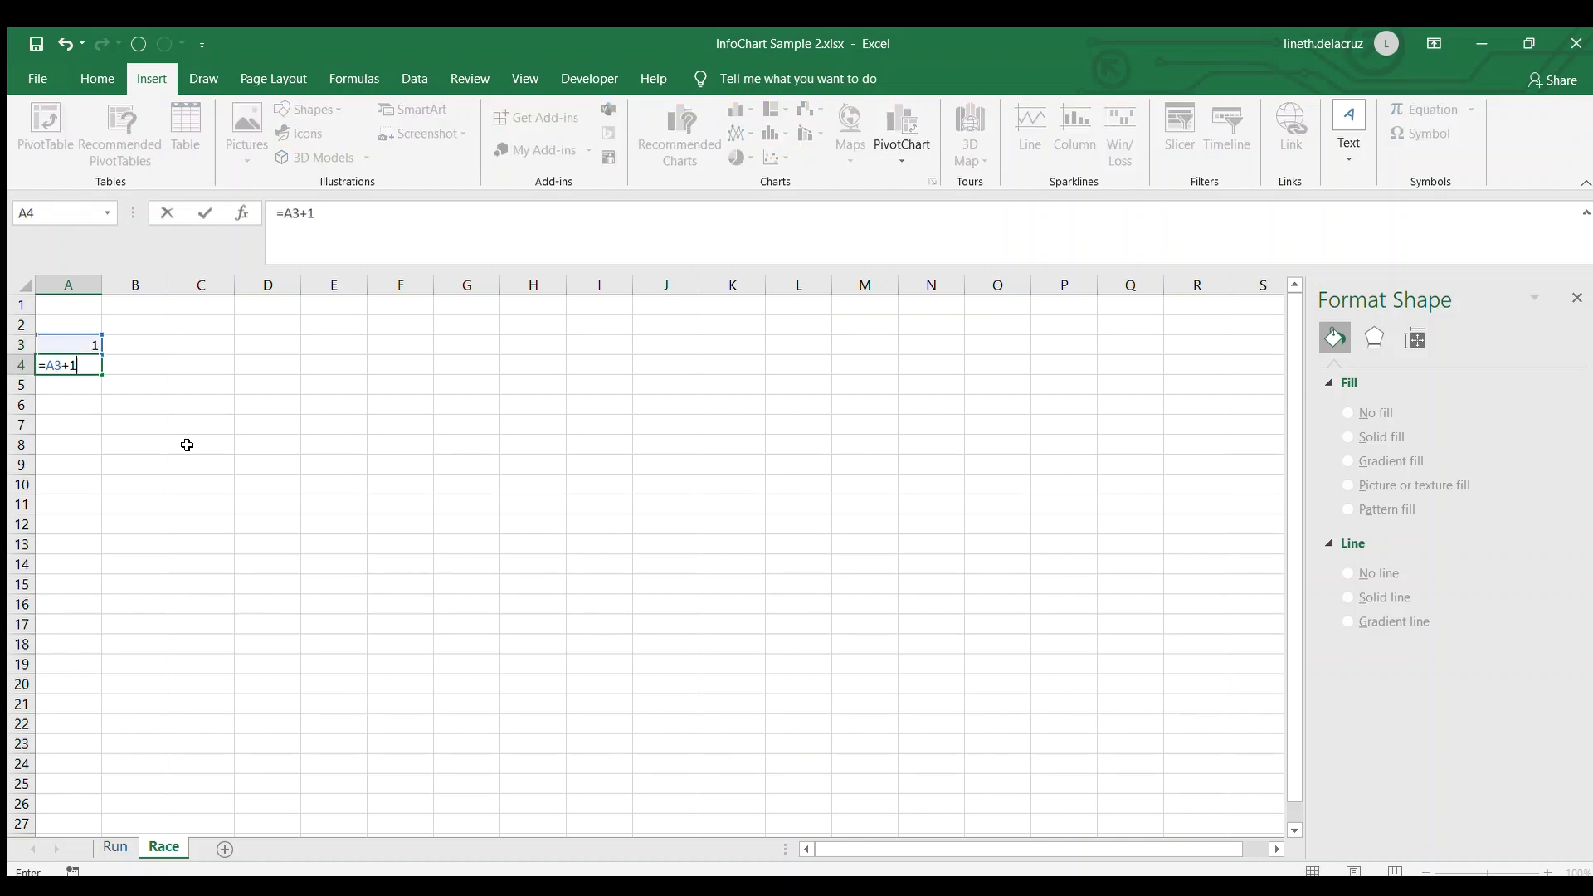
key(Return)
key(Up)
key(ctrl+c)
key(shift+Down)
key(shift+Down)
key(ctrl+v)
Add a Distance header in B2 with =RANDBETWEEN(0,95) filled through B3:B7.
key(Up)
key(Up)
key(Up)
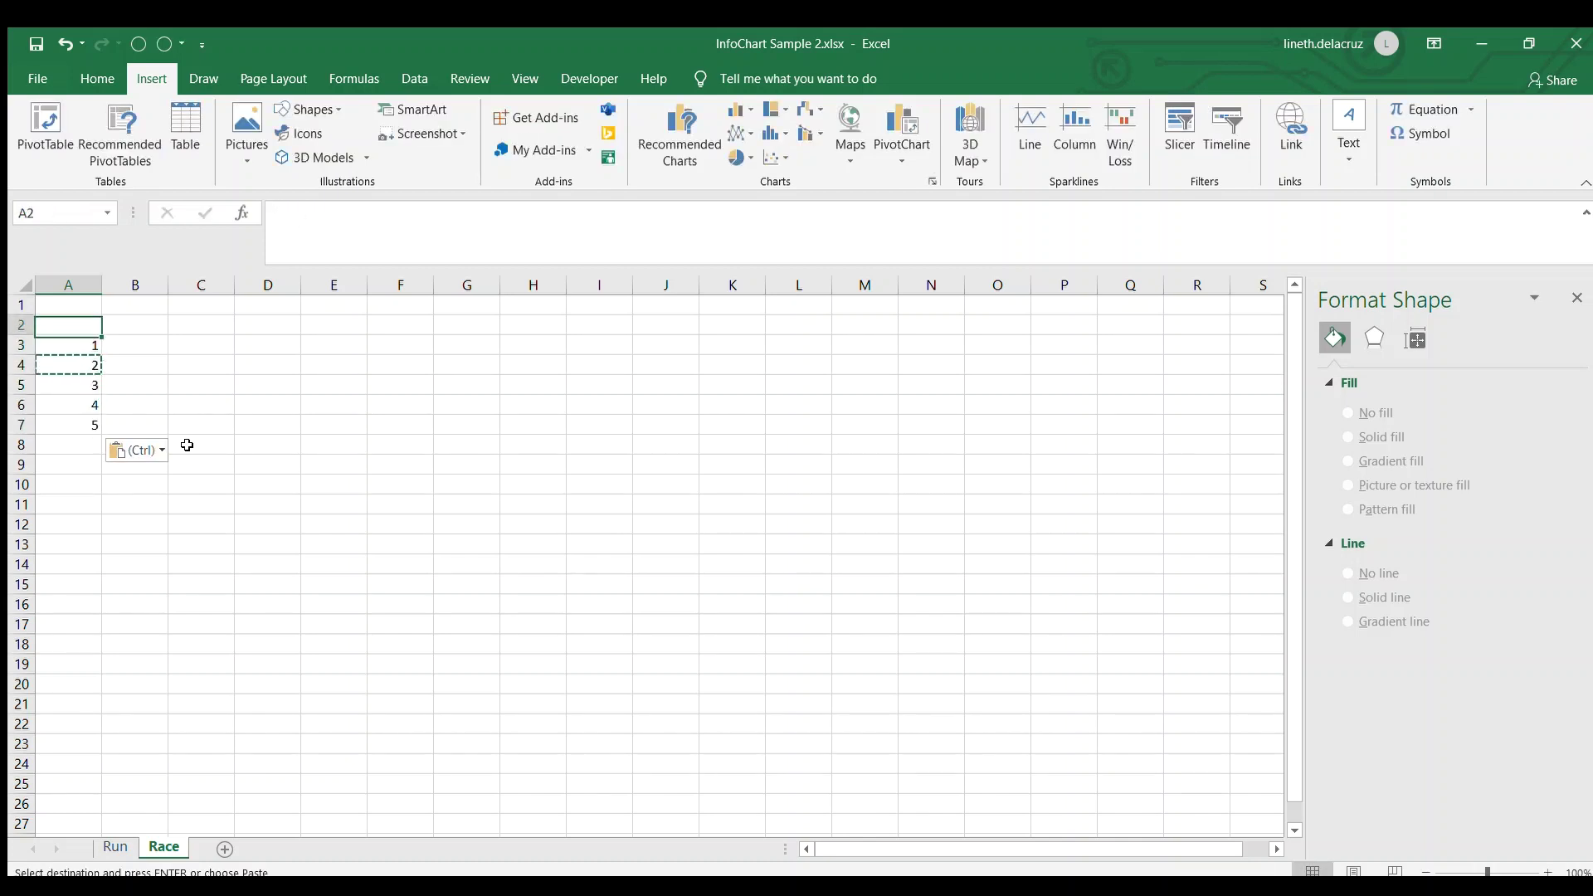
key(Right)
key(Escape)
text(Distan)
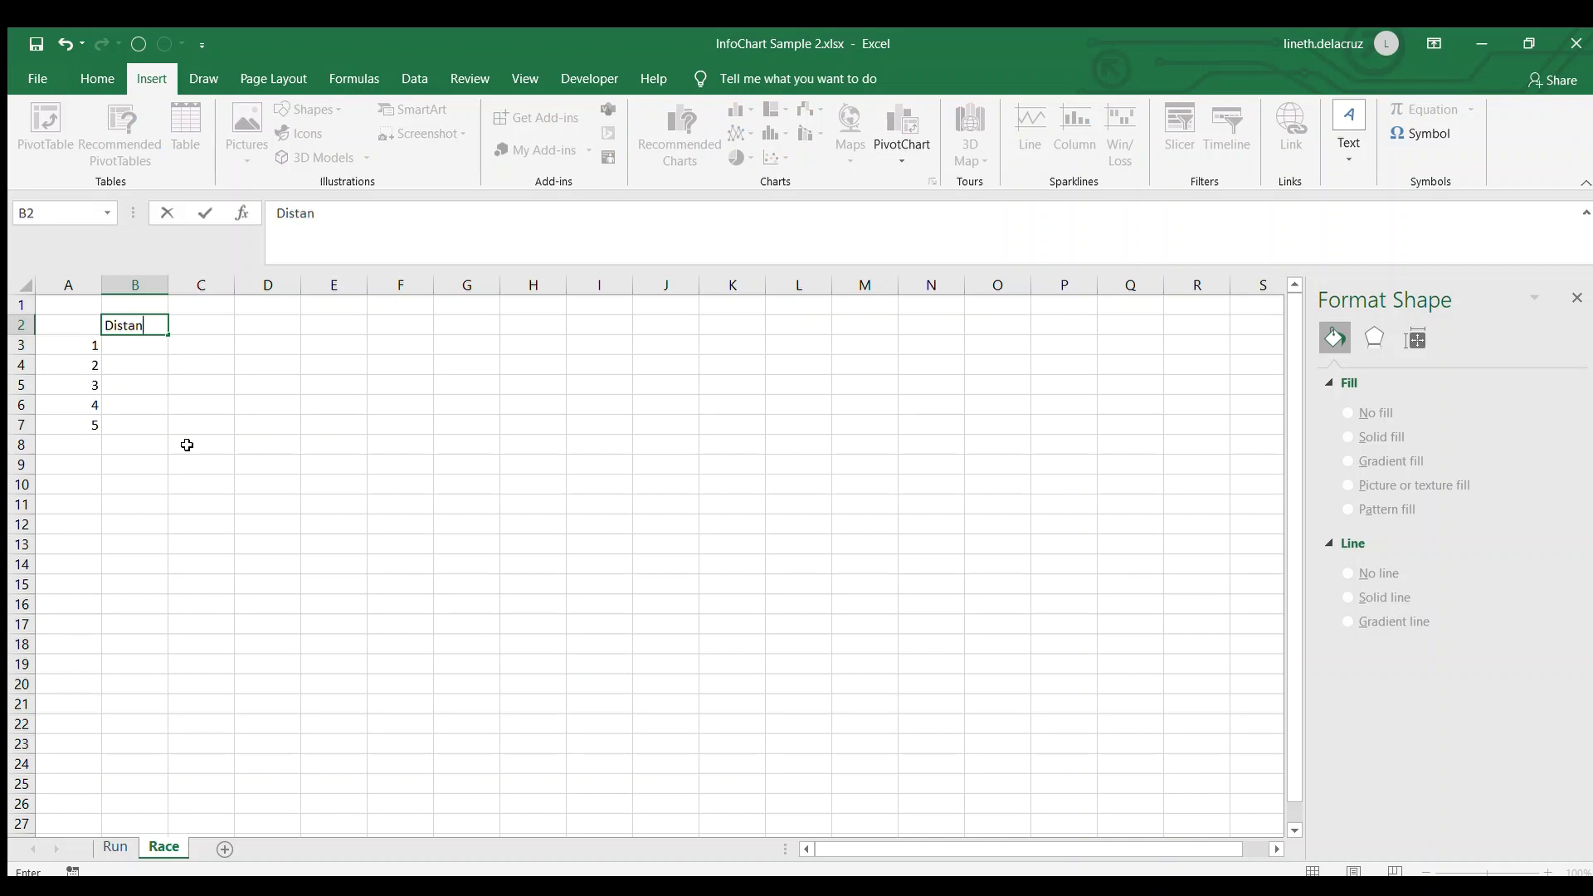
text(ce)
key(Return)
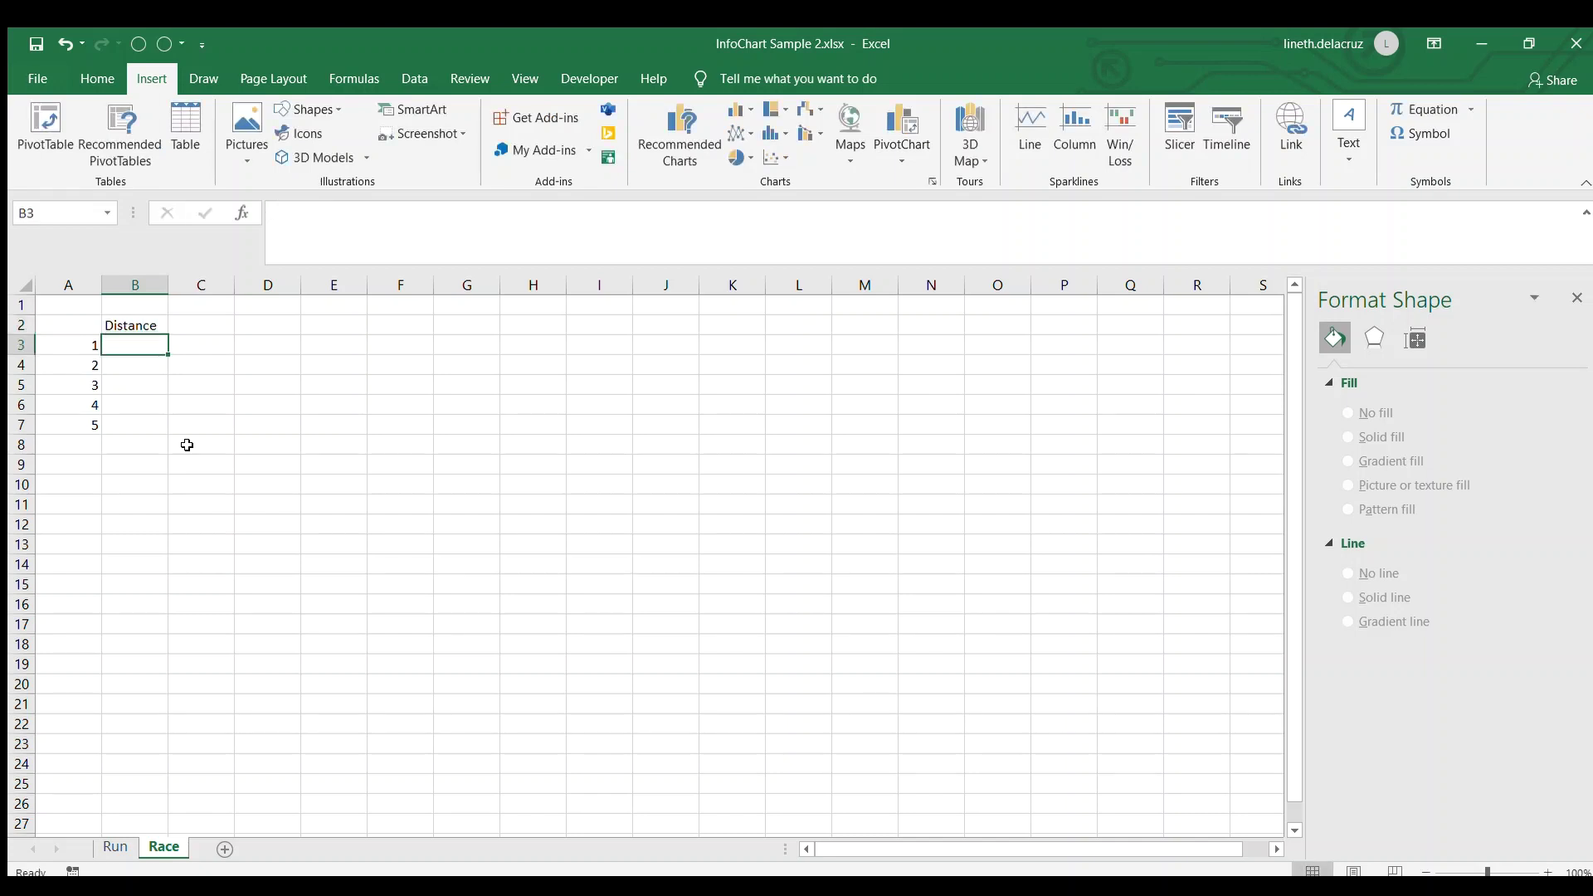
text(=randbetween)
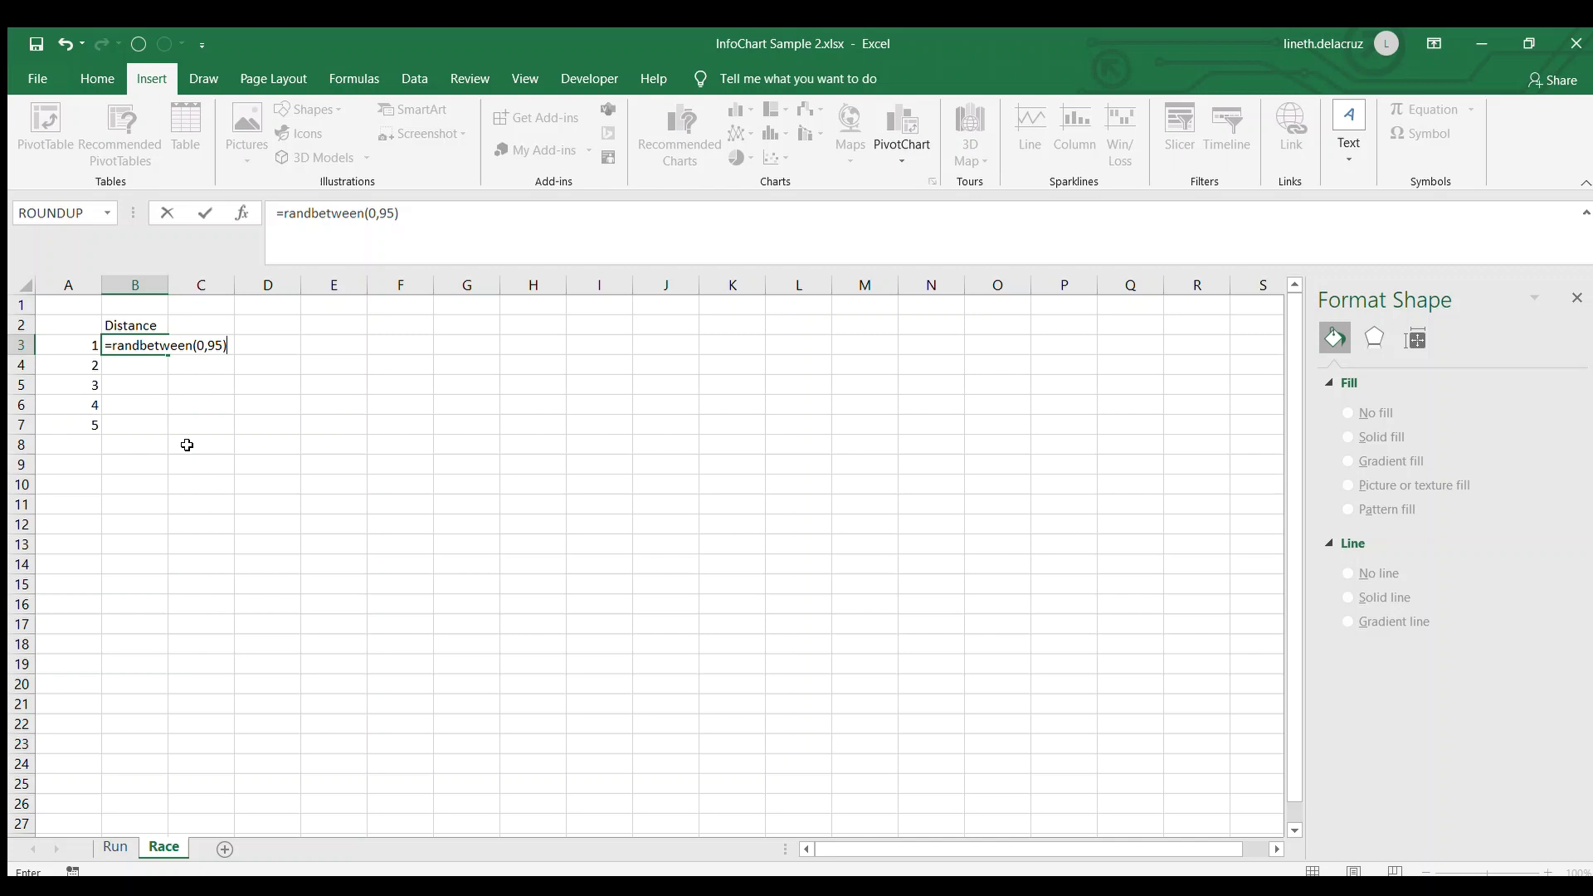
text((0,95))
key(ctrl+Return)
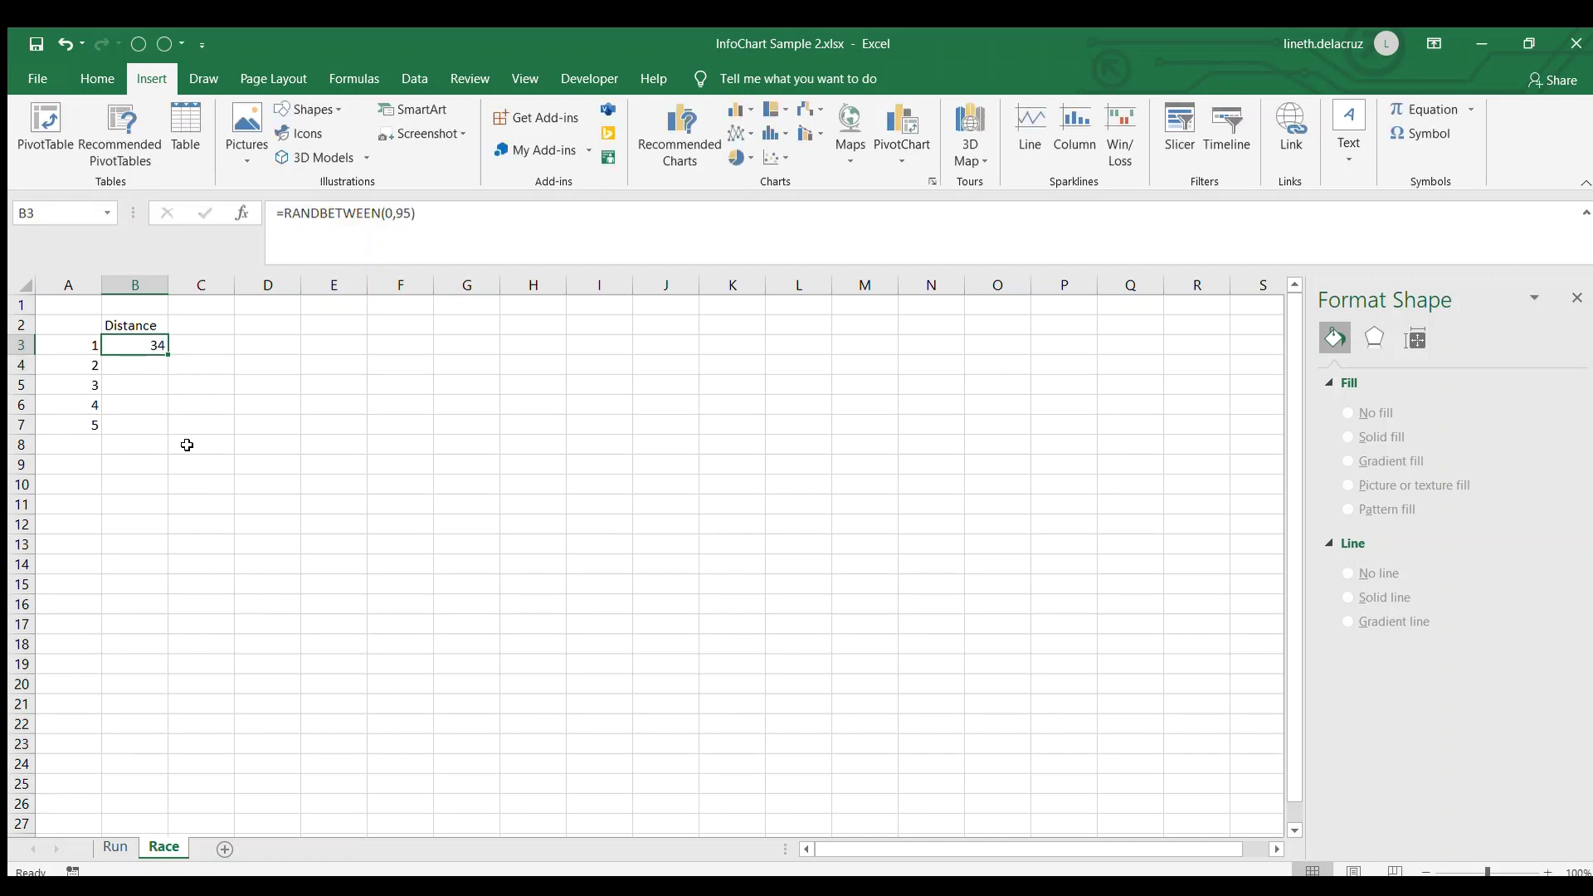
key(ctrl+c)
key(shift+Down)
key(shift+Down)
key(shift+Down)
key(shift+Down)
key(ctrl+v)
Add an Icon header in C2, fill C3:C7 with 5, and select the table A2:C7.
key(Up)
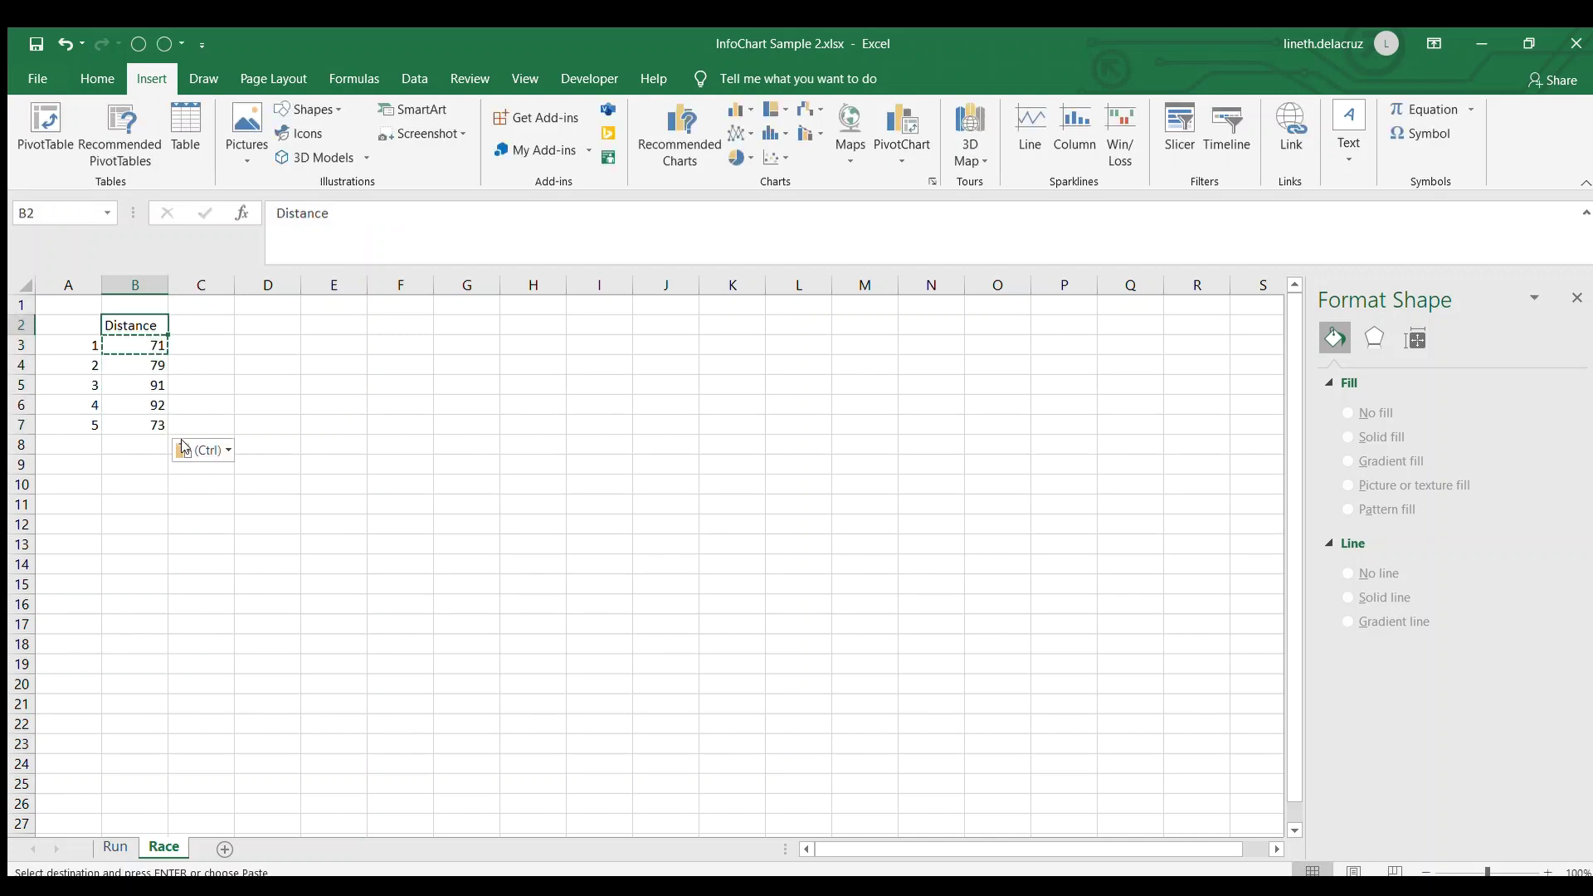
key(Right)
text(Icon)
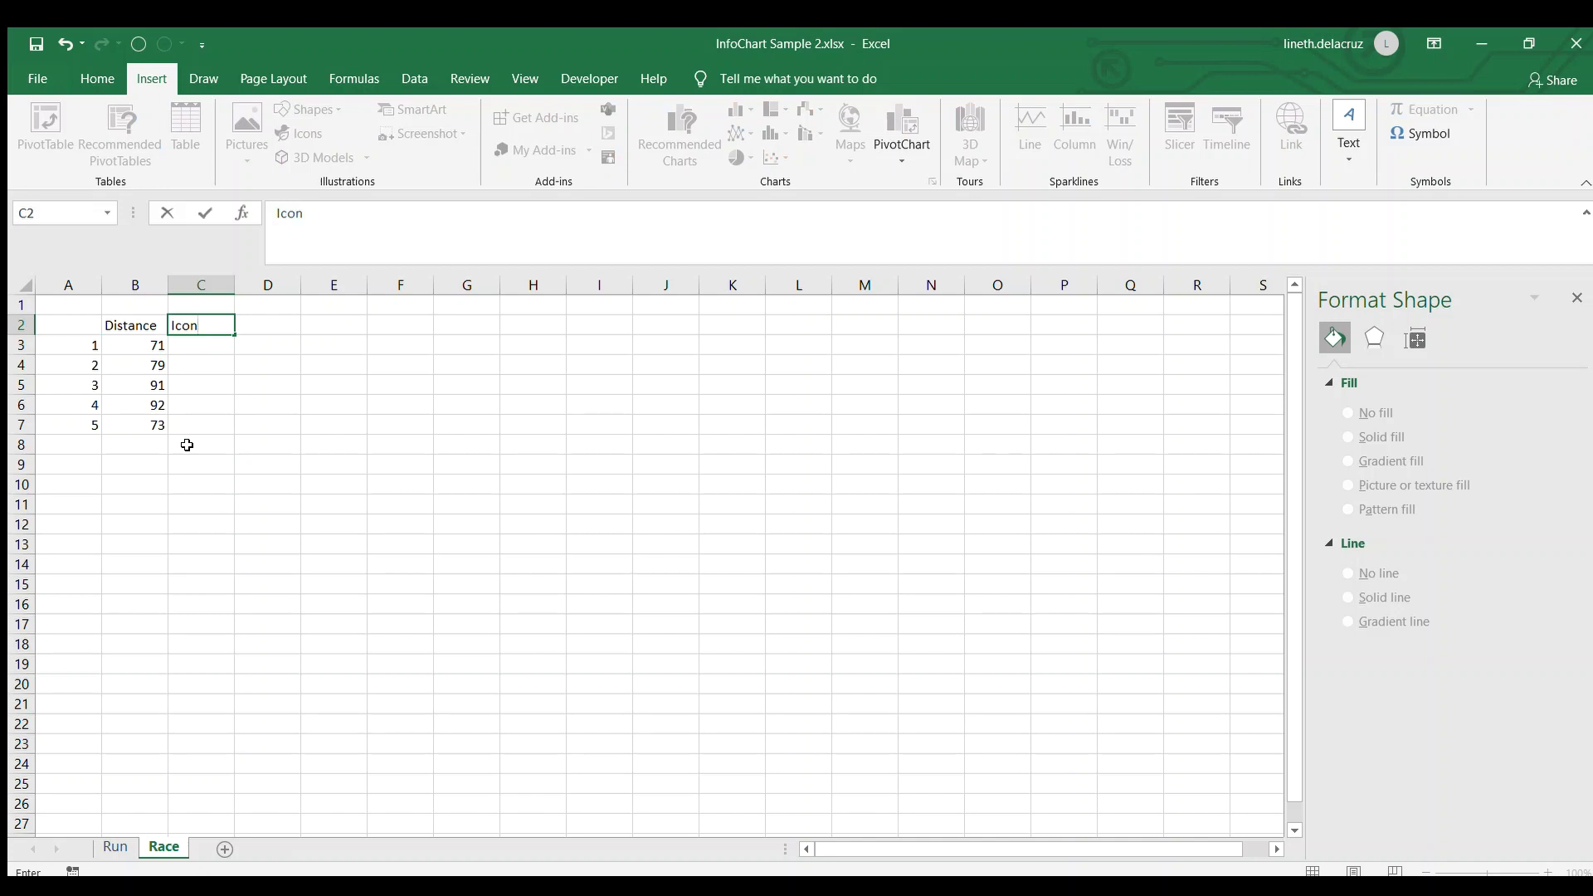
key(Return)
key(shift+Down)
key(shift+Down)
key(shift+Down)
key(shift+Down)
text(5)
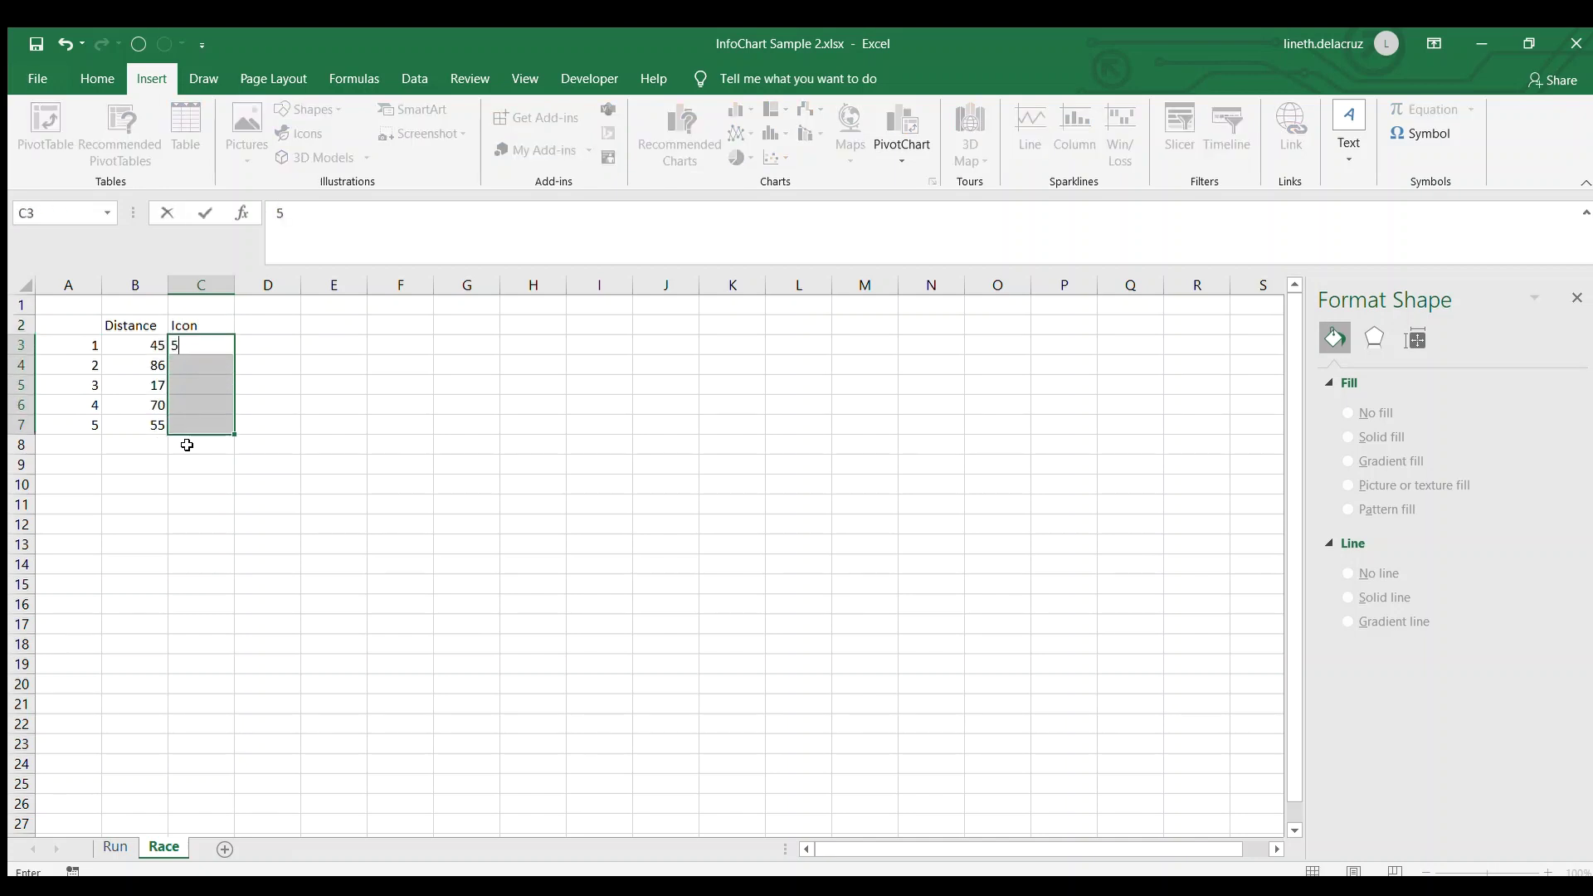
key(ctrl+Return)
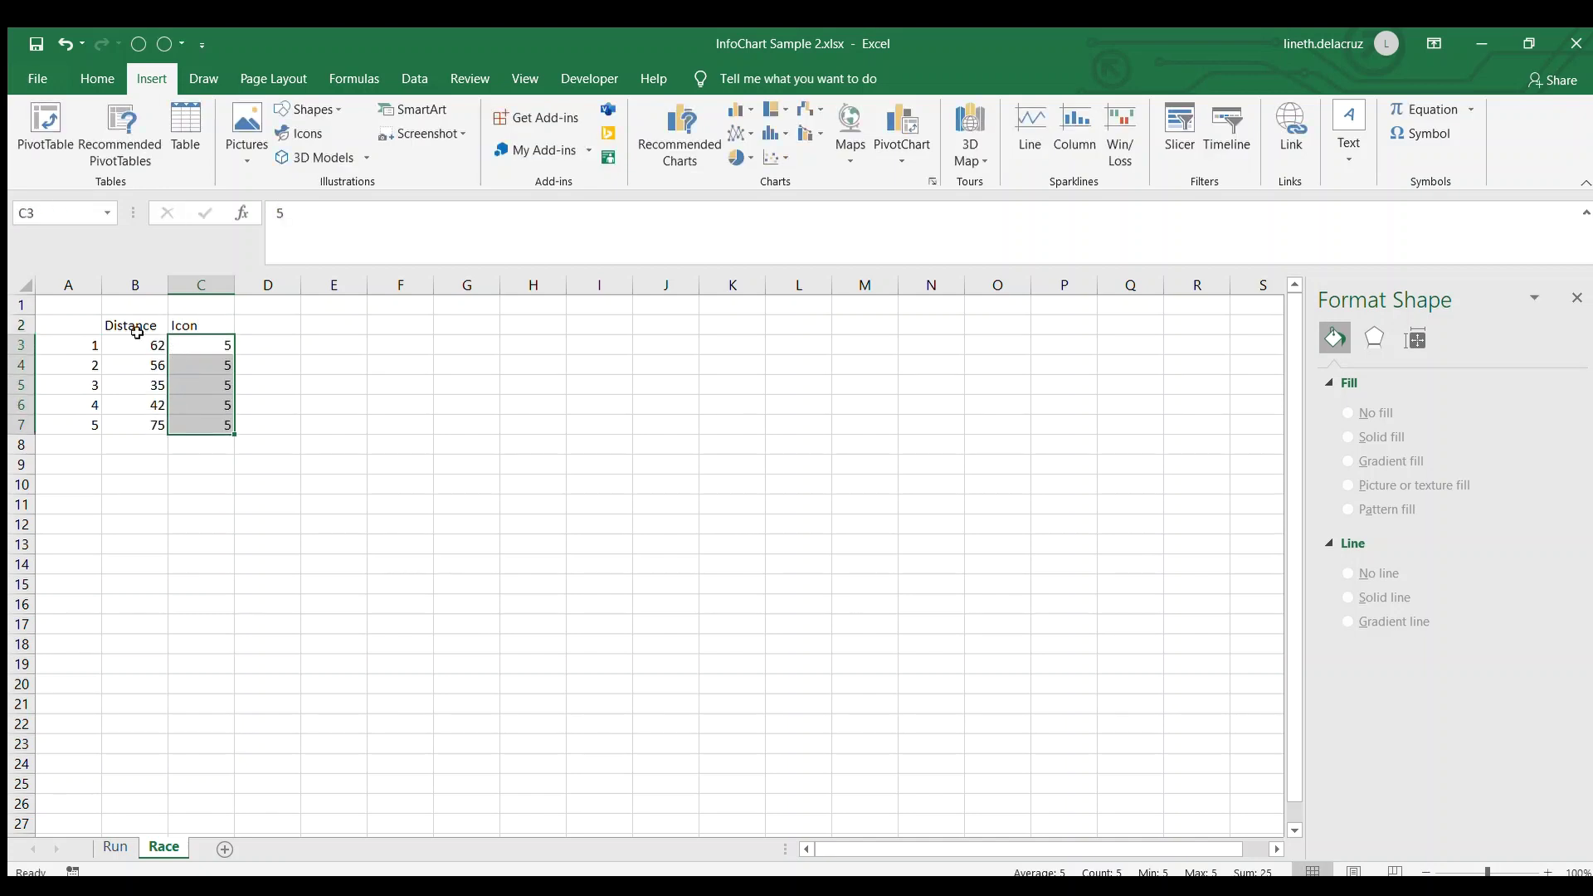
drag(76, 324, 231, 428)
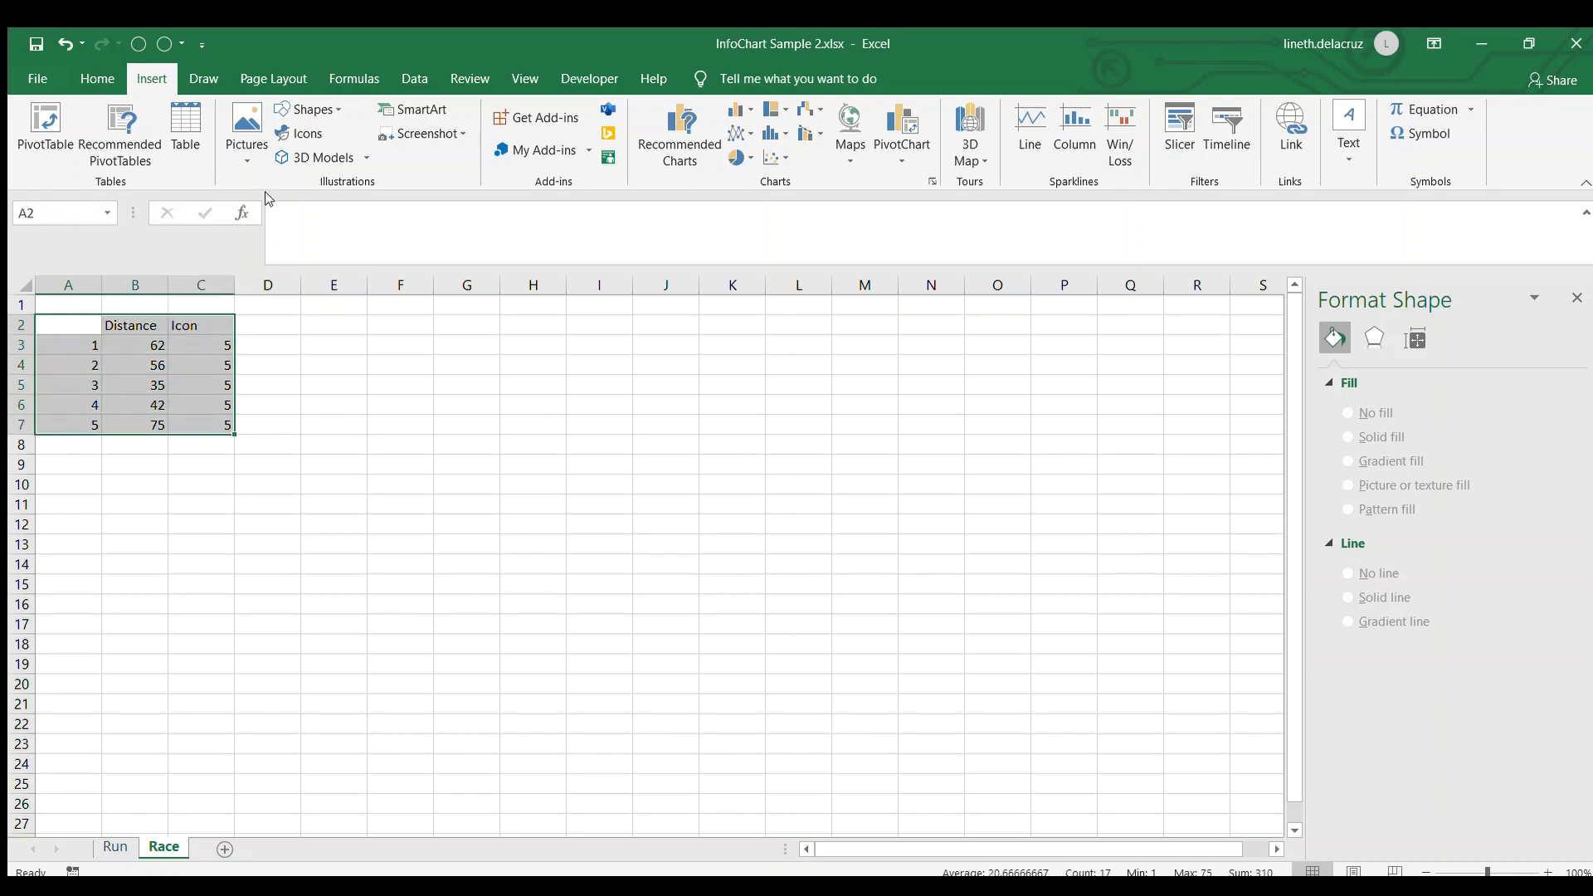
Insert a stacked bar chart, move it beside the table, and delete its title and legend.
click(745, 111)
click(821, 332)
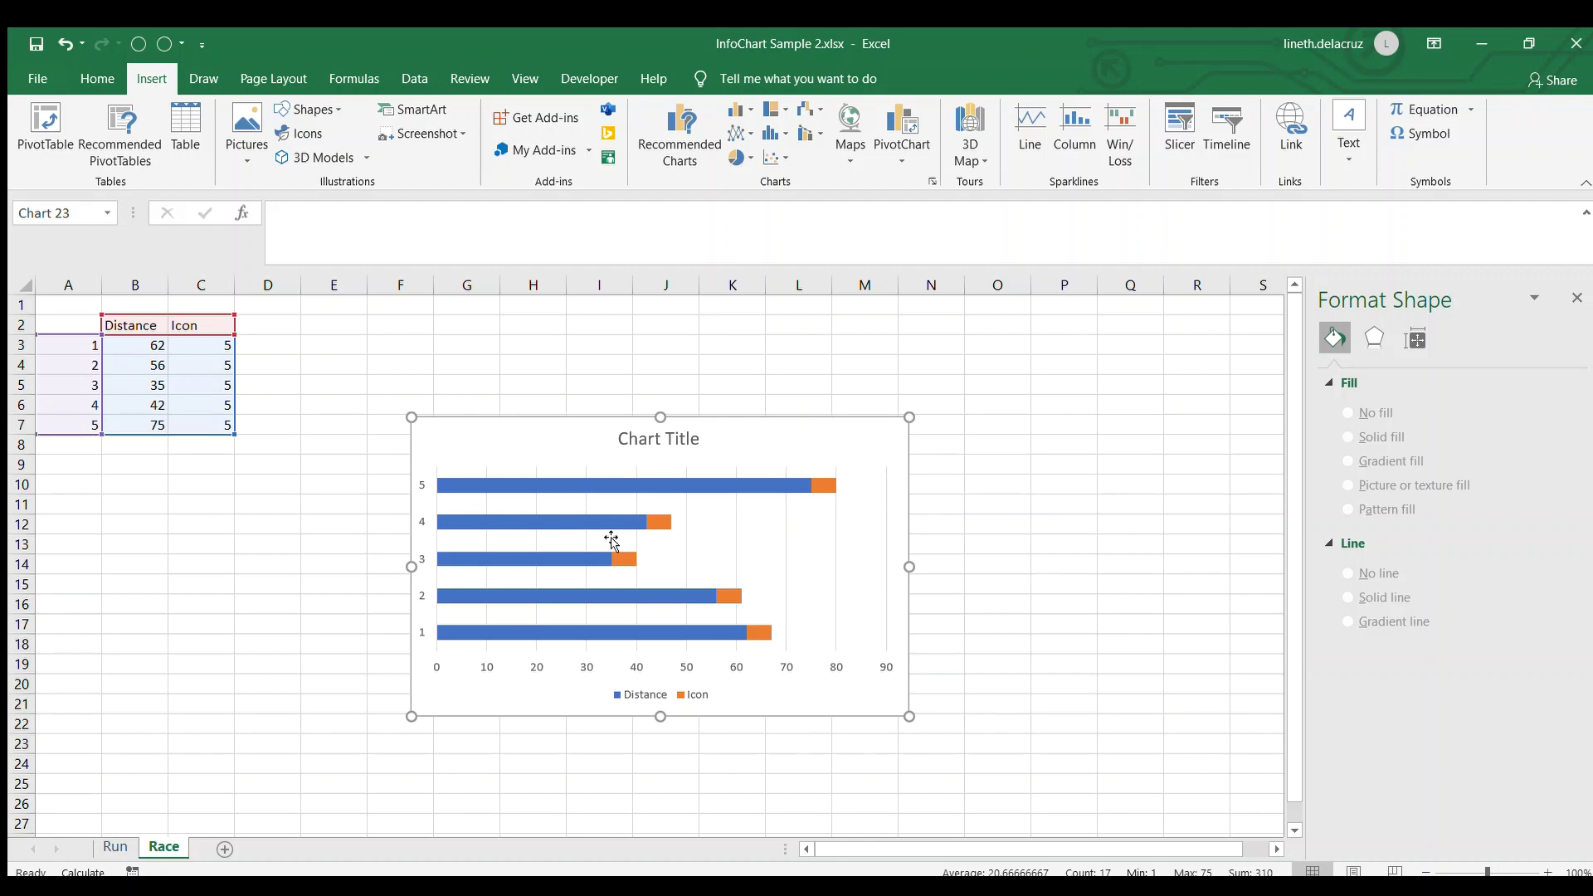
drag(649, 464, 647, 362)
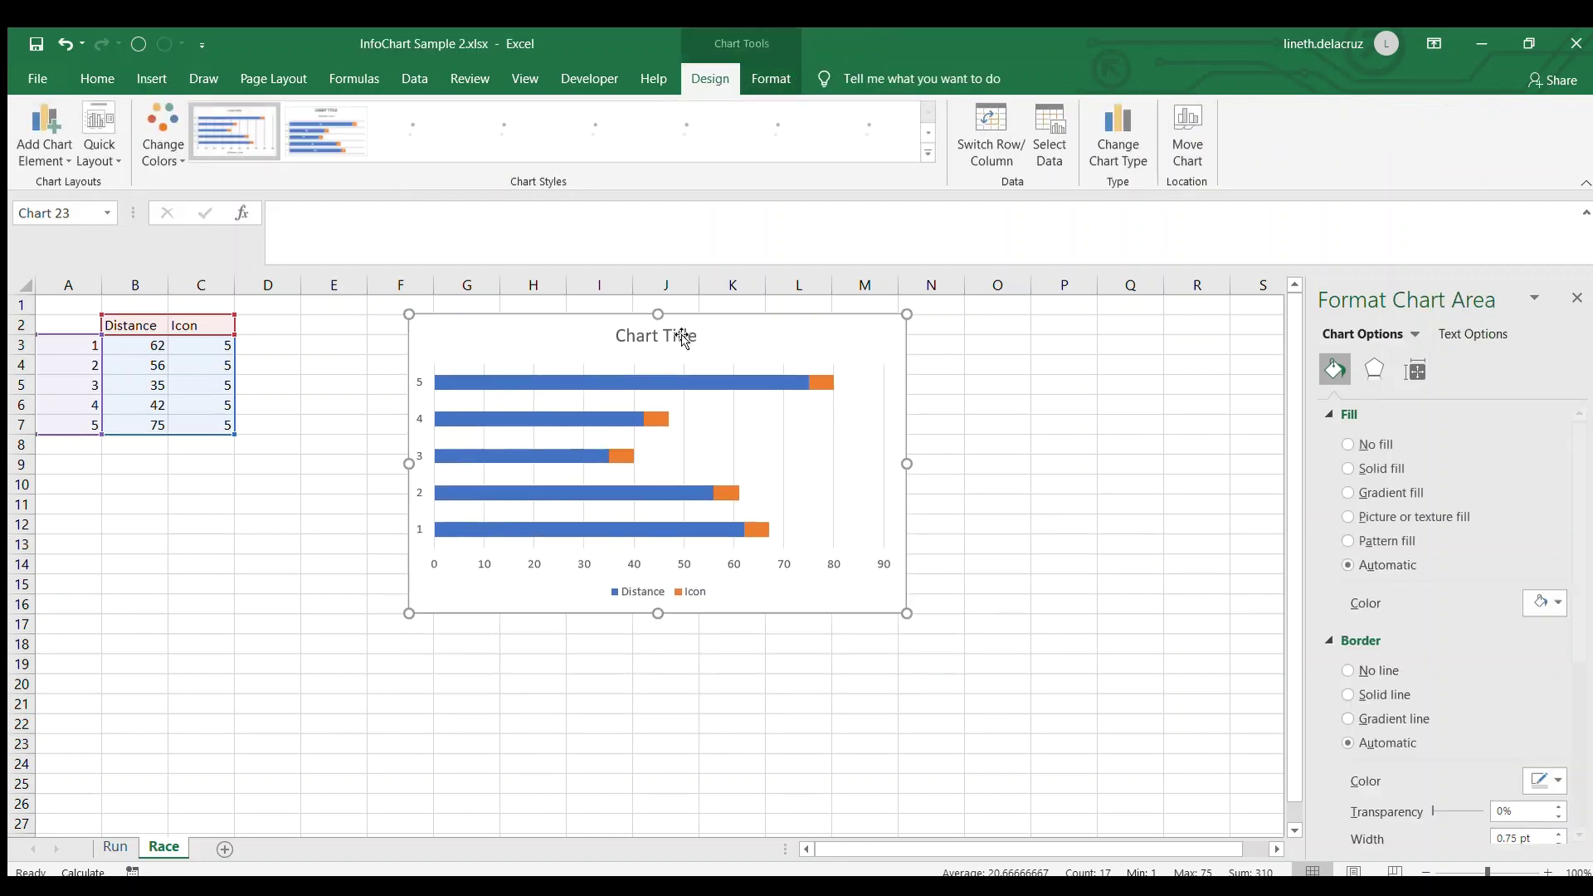
click(682, 338)
key(Delete)
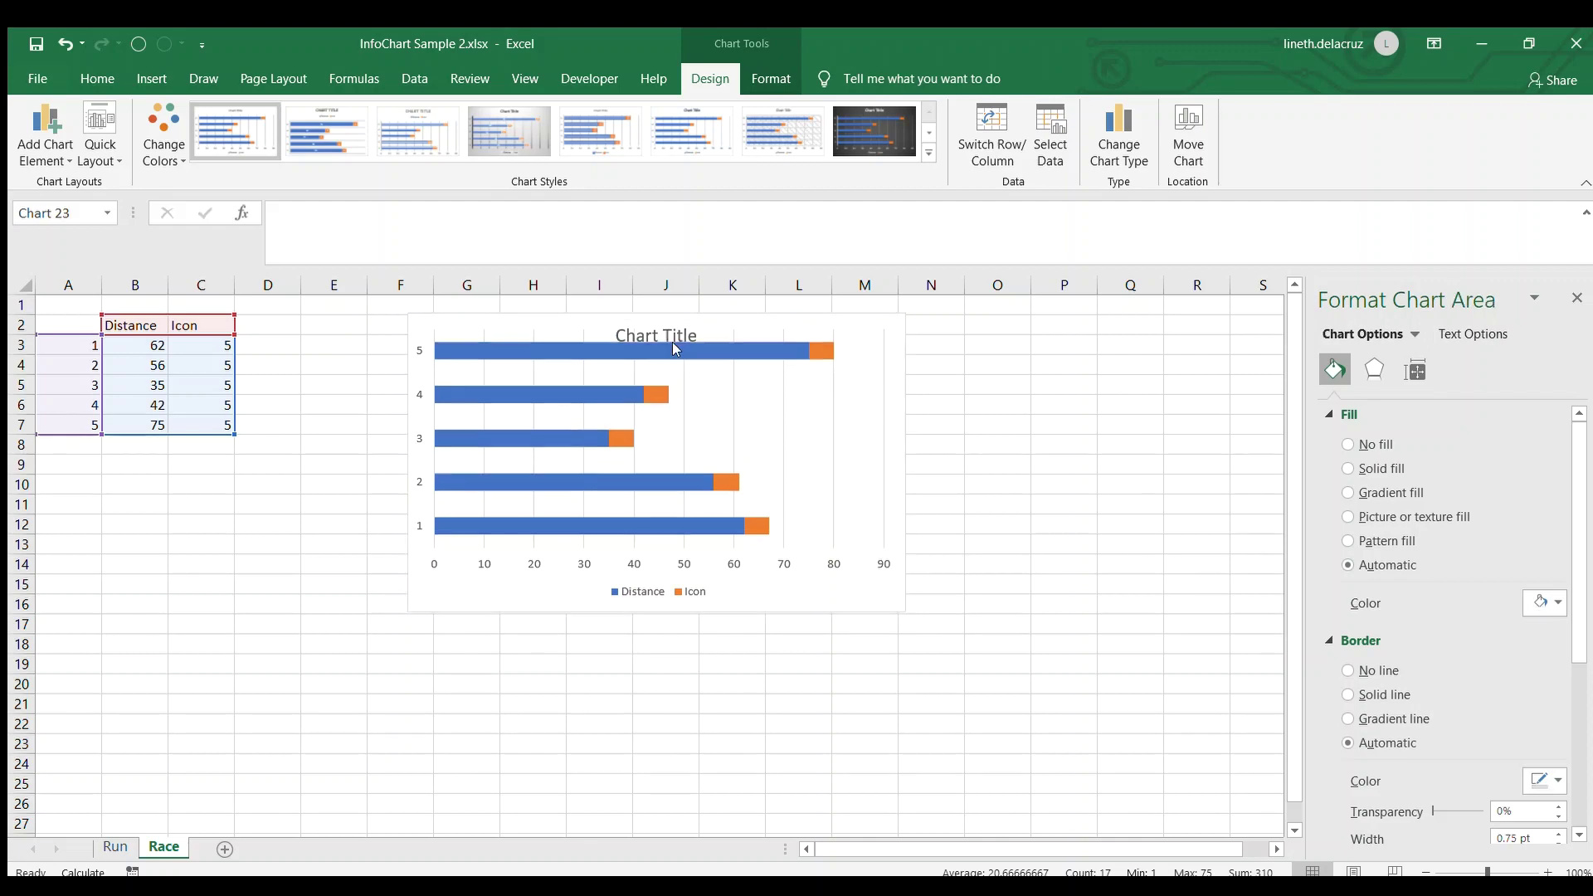
click(654, 589)
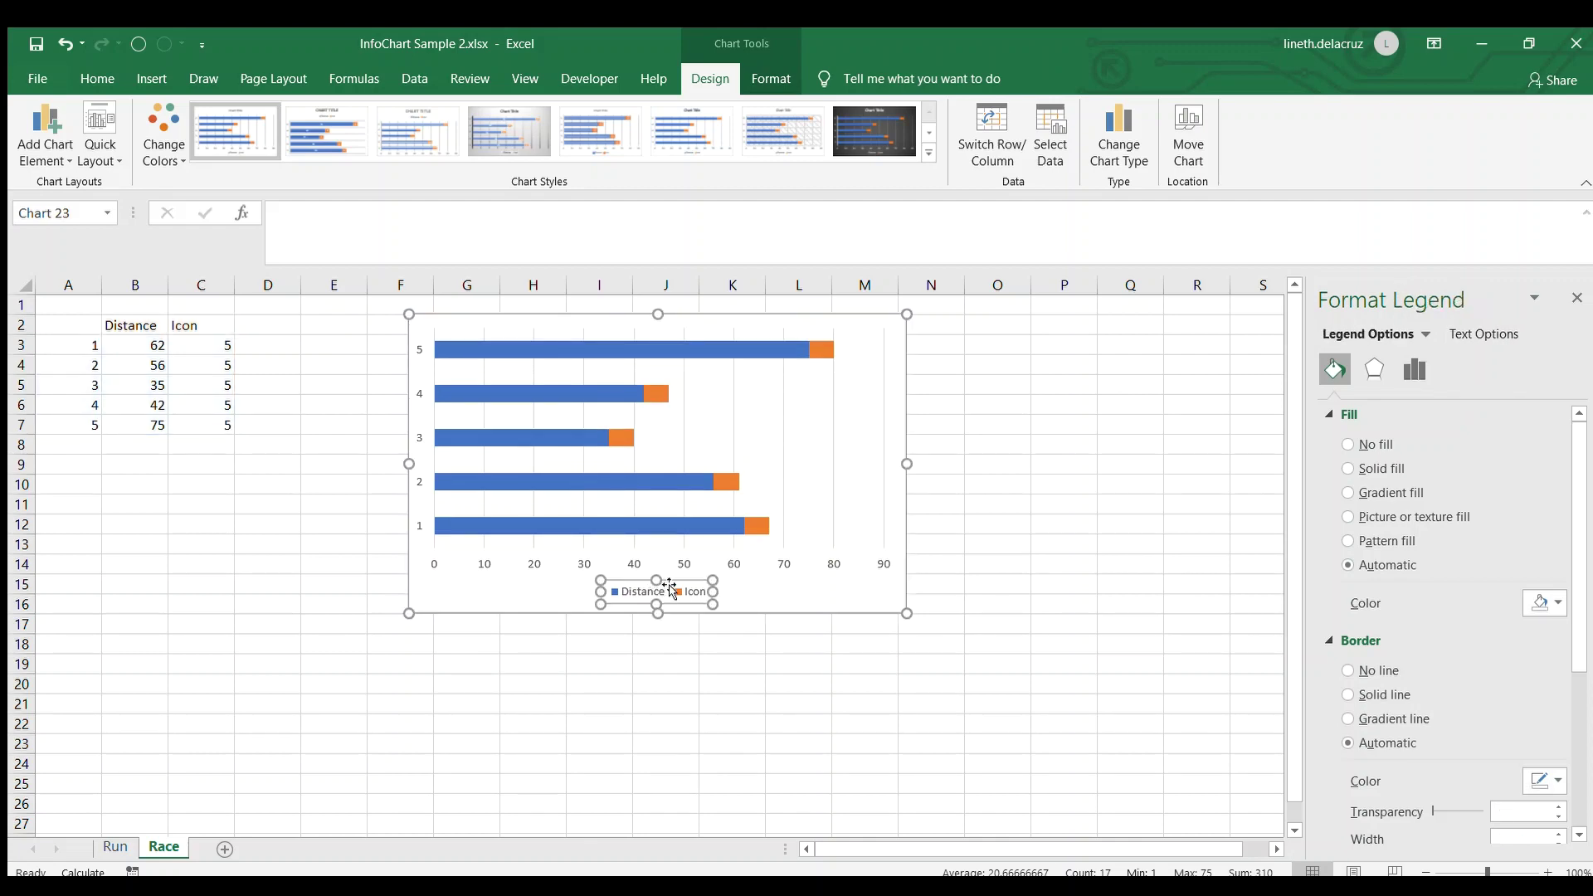
key(Delete)
click(1037, 502)
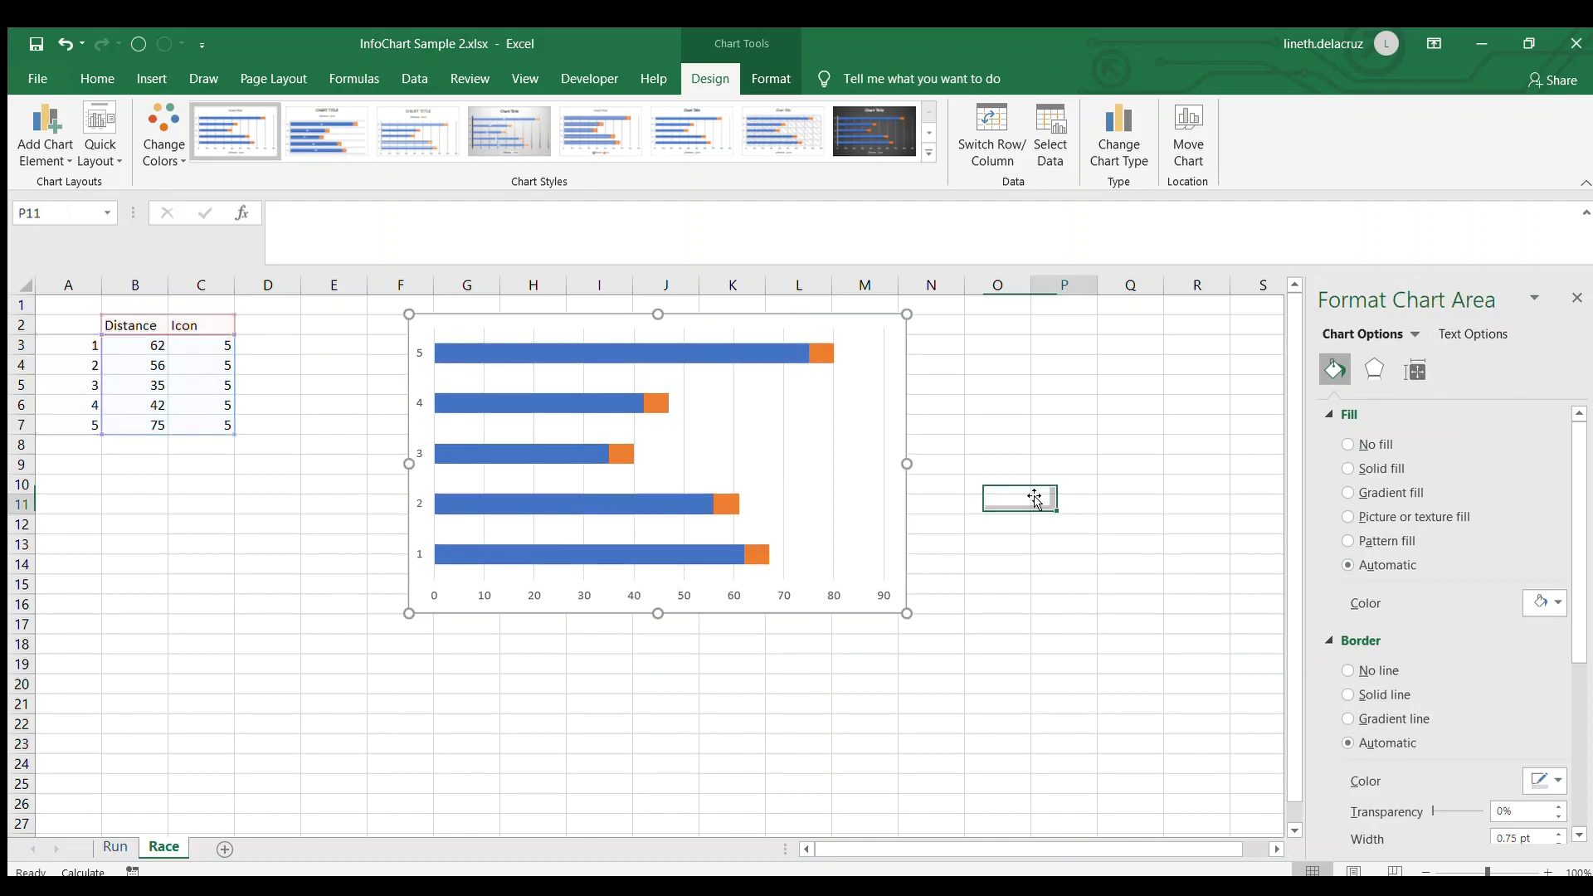
Fix the horizontal axis bounds at minimum 0 and maximum 100.
click(832, 597)
drag(1448, 461, 1385, 465)
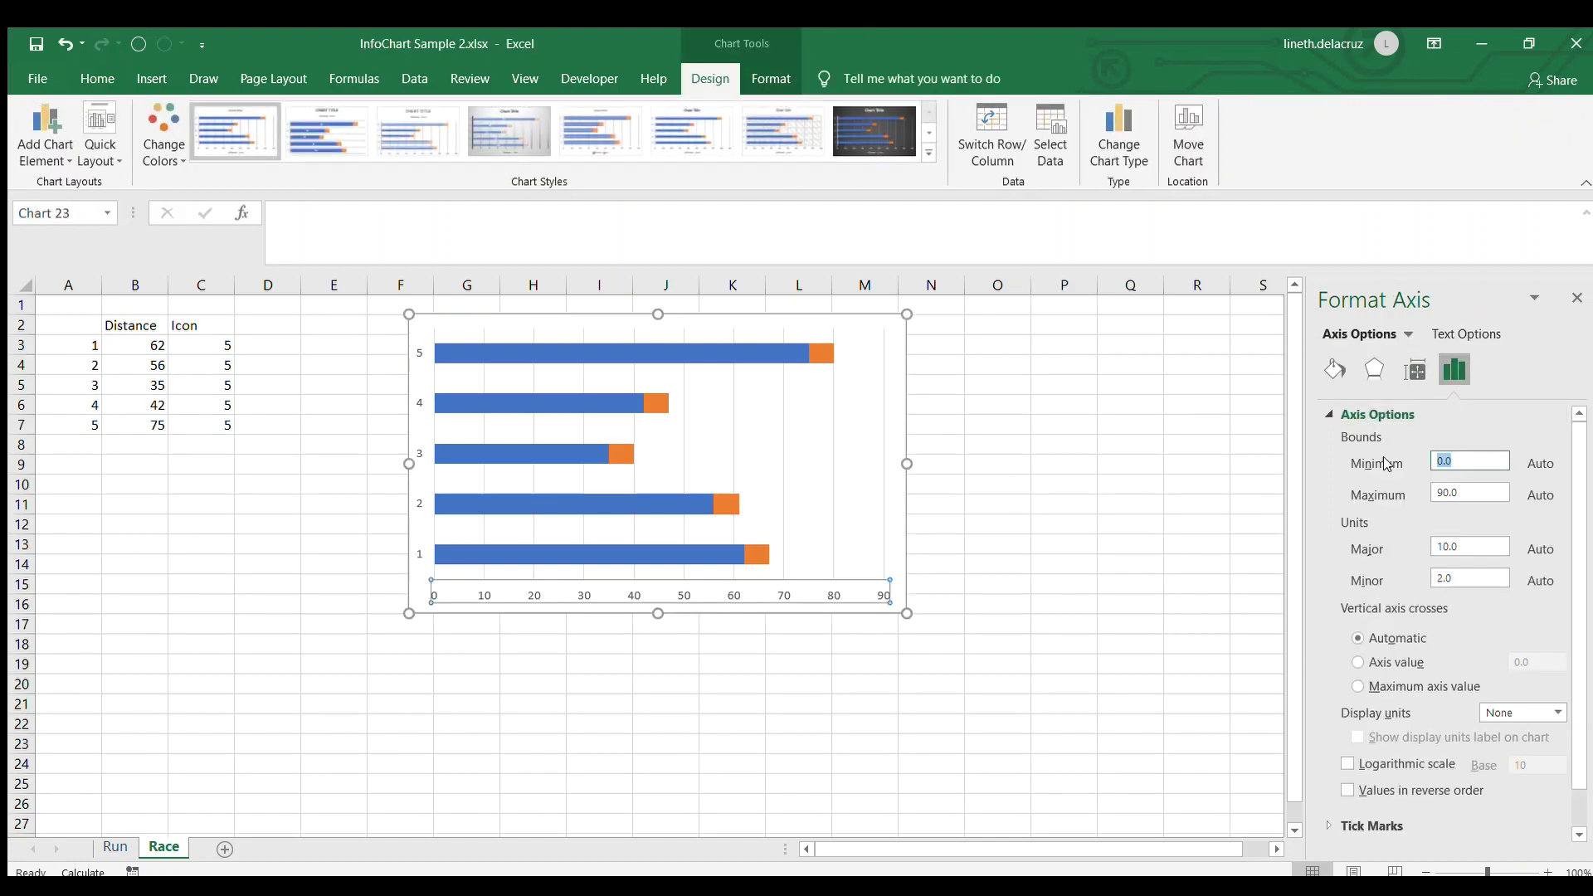
text(0)
key(Tab)
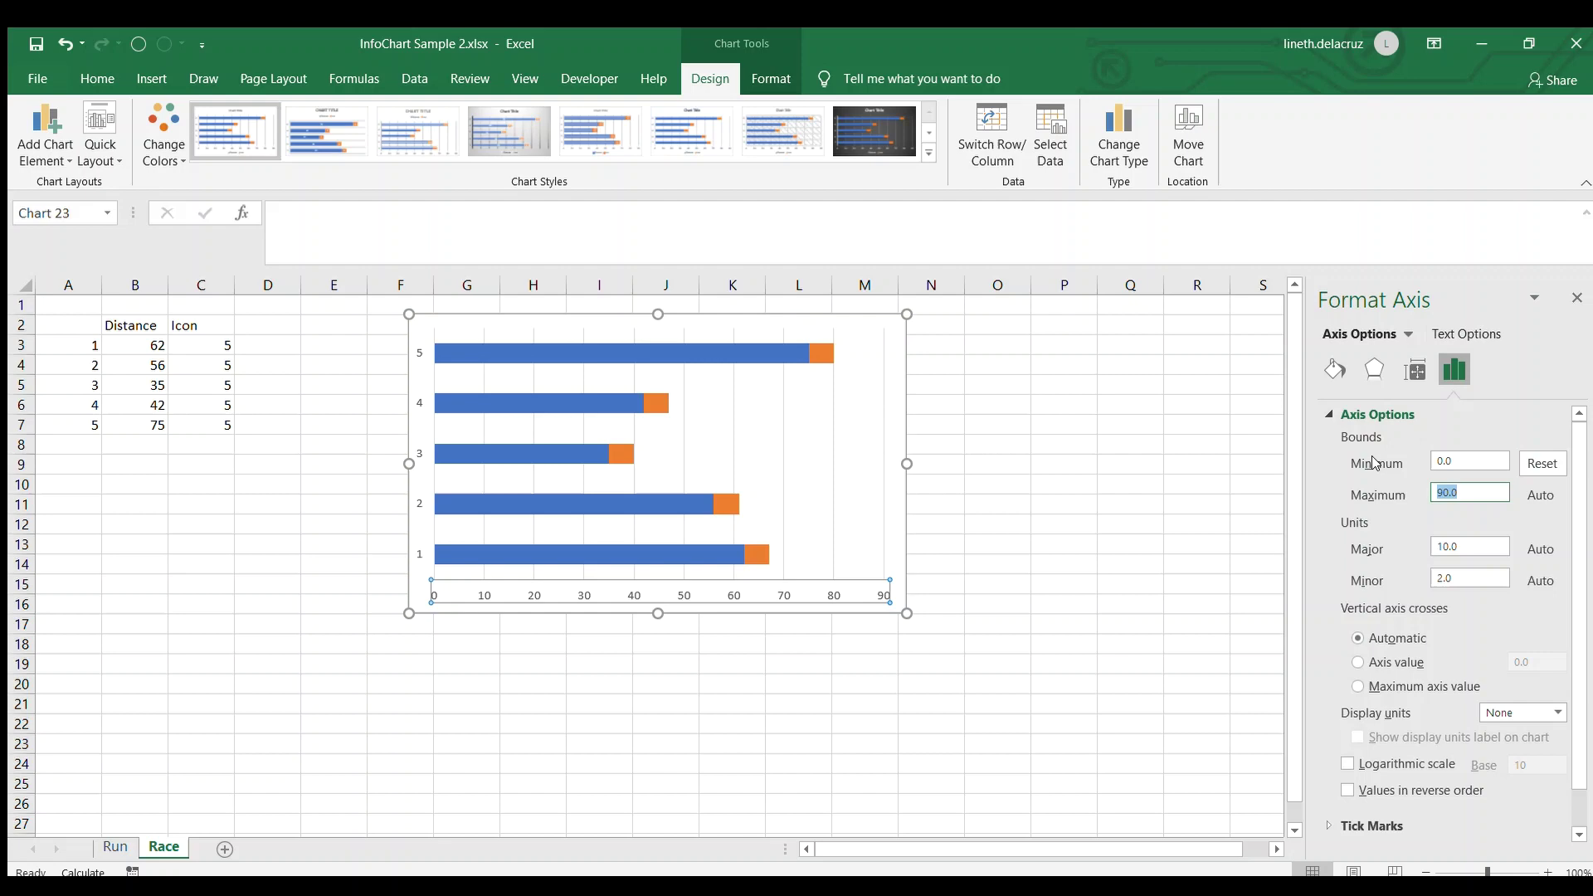
text(1)
click(1230, 546)
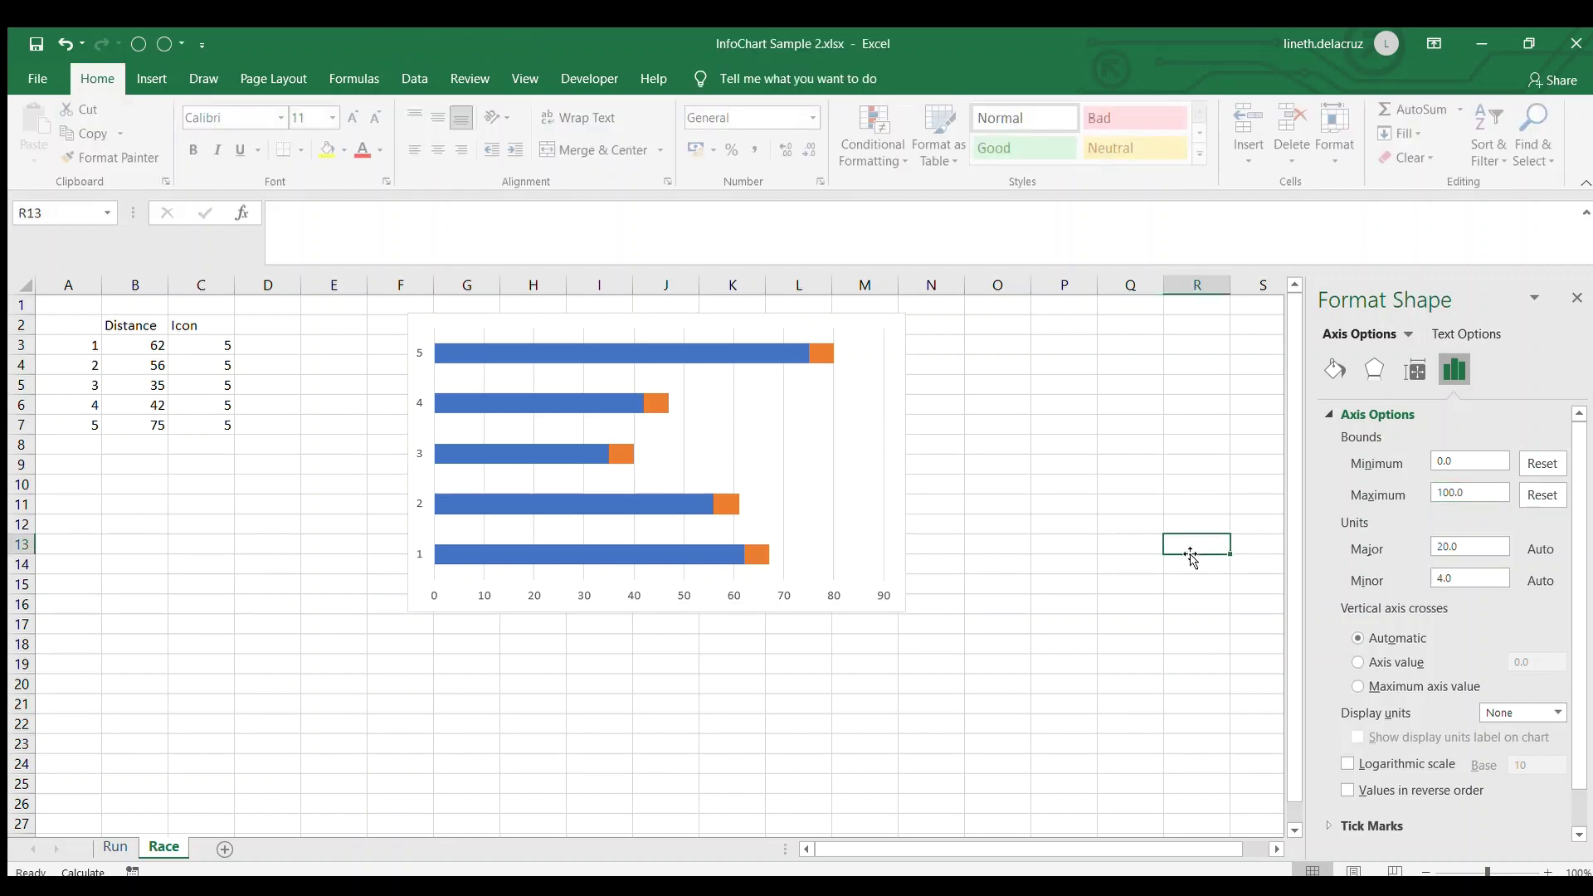
Format the chart's major gridlines as 2 pt lane lines, adjusting their line style options.
click(878, 372)
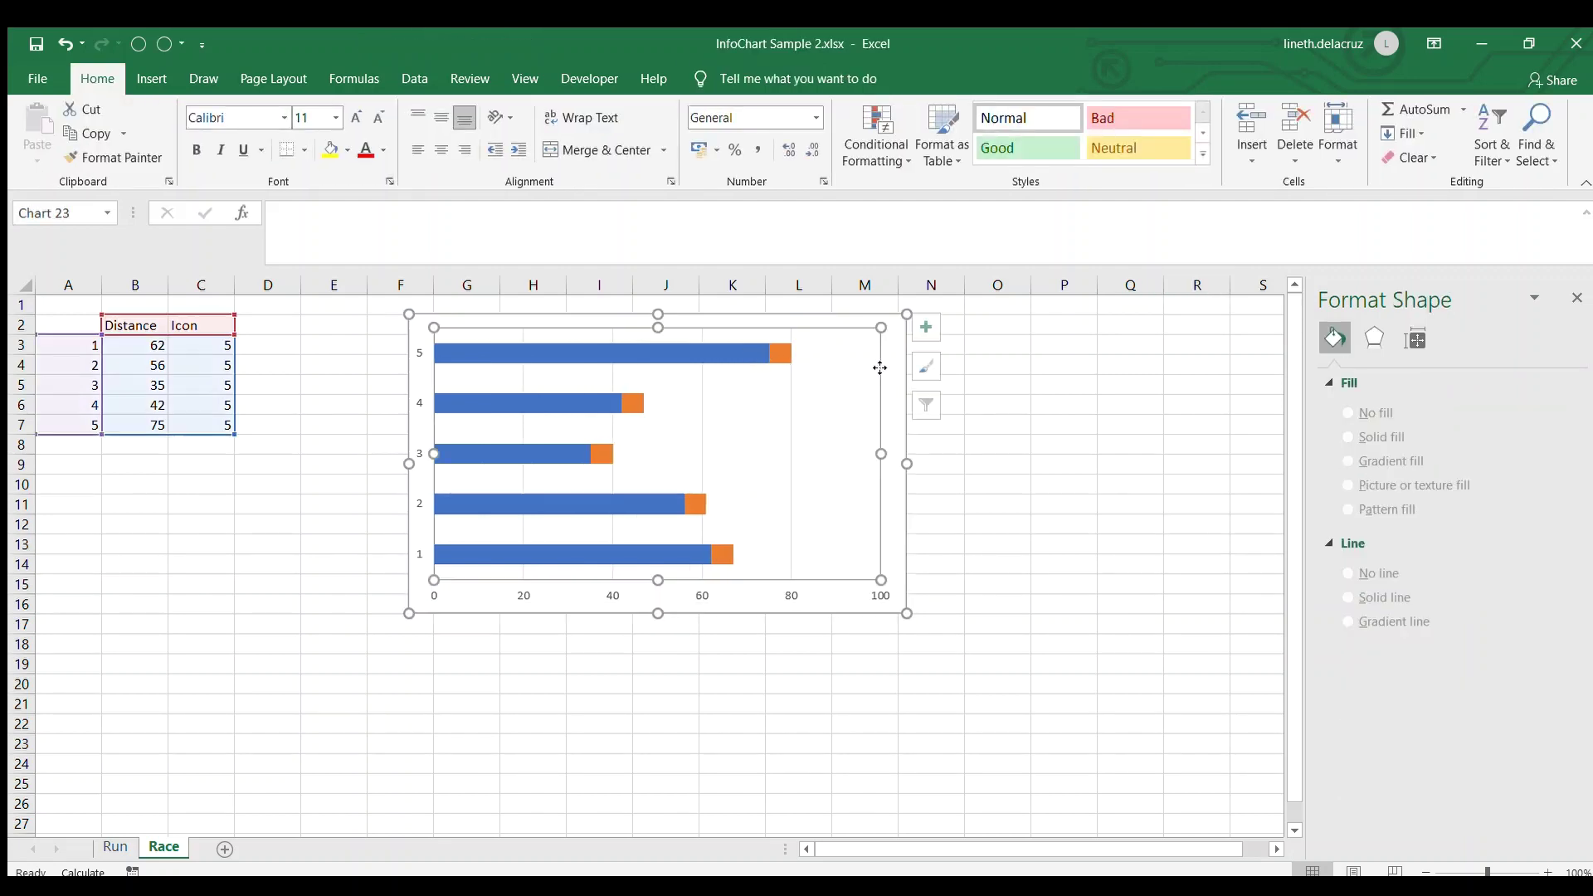
click(790, 375)
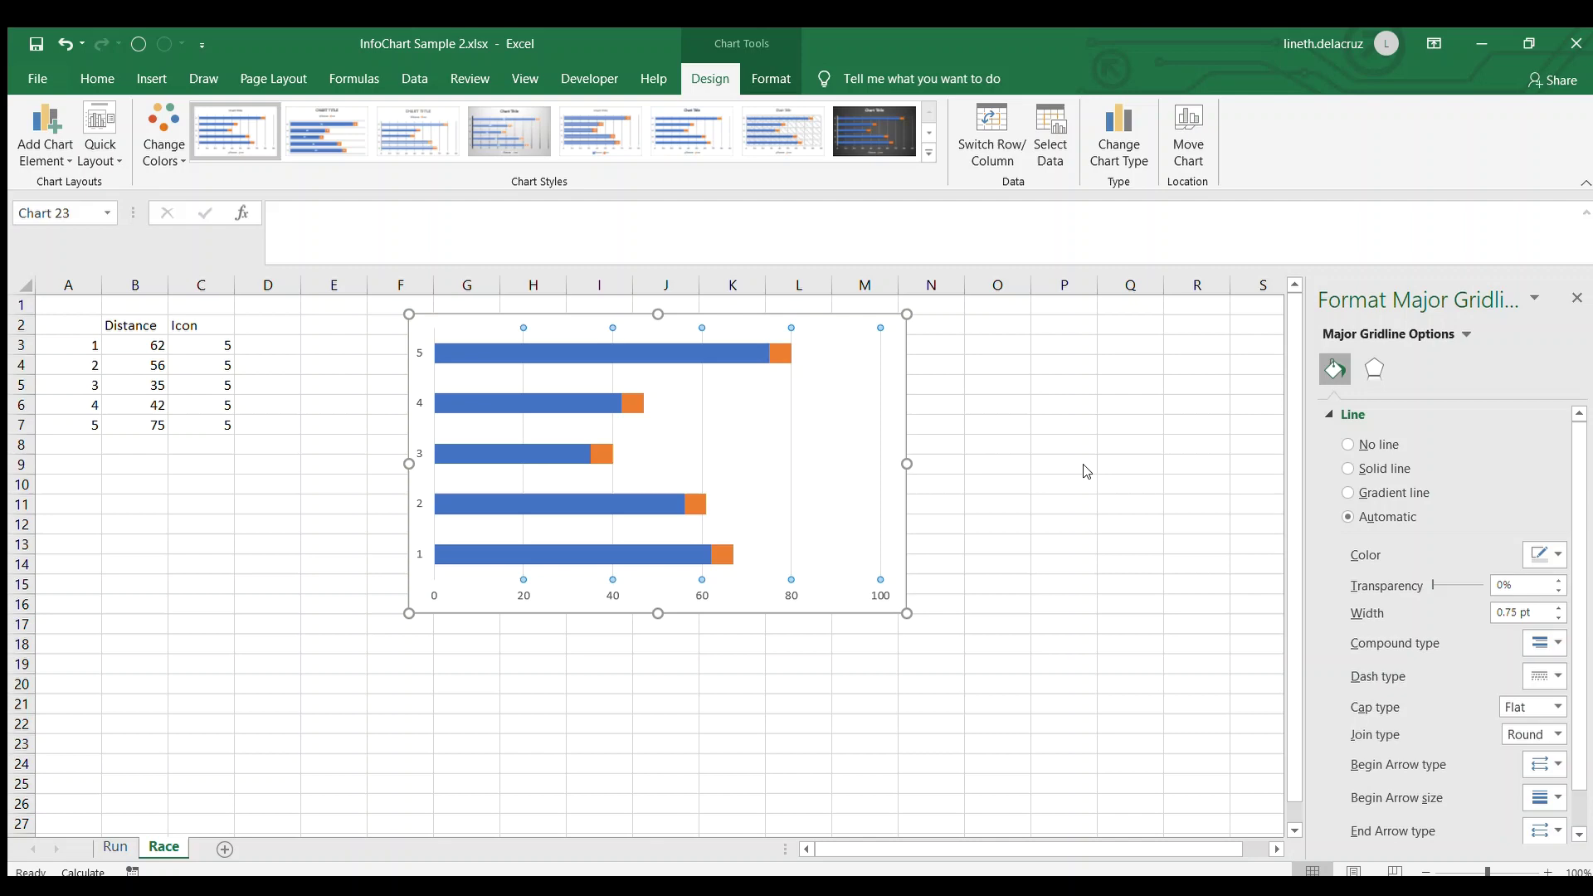
key(Escape)
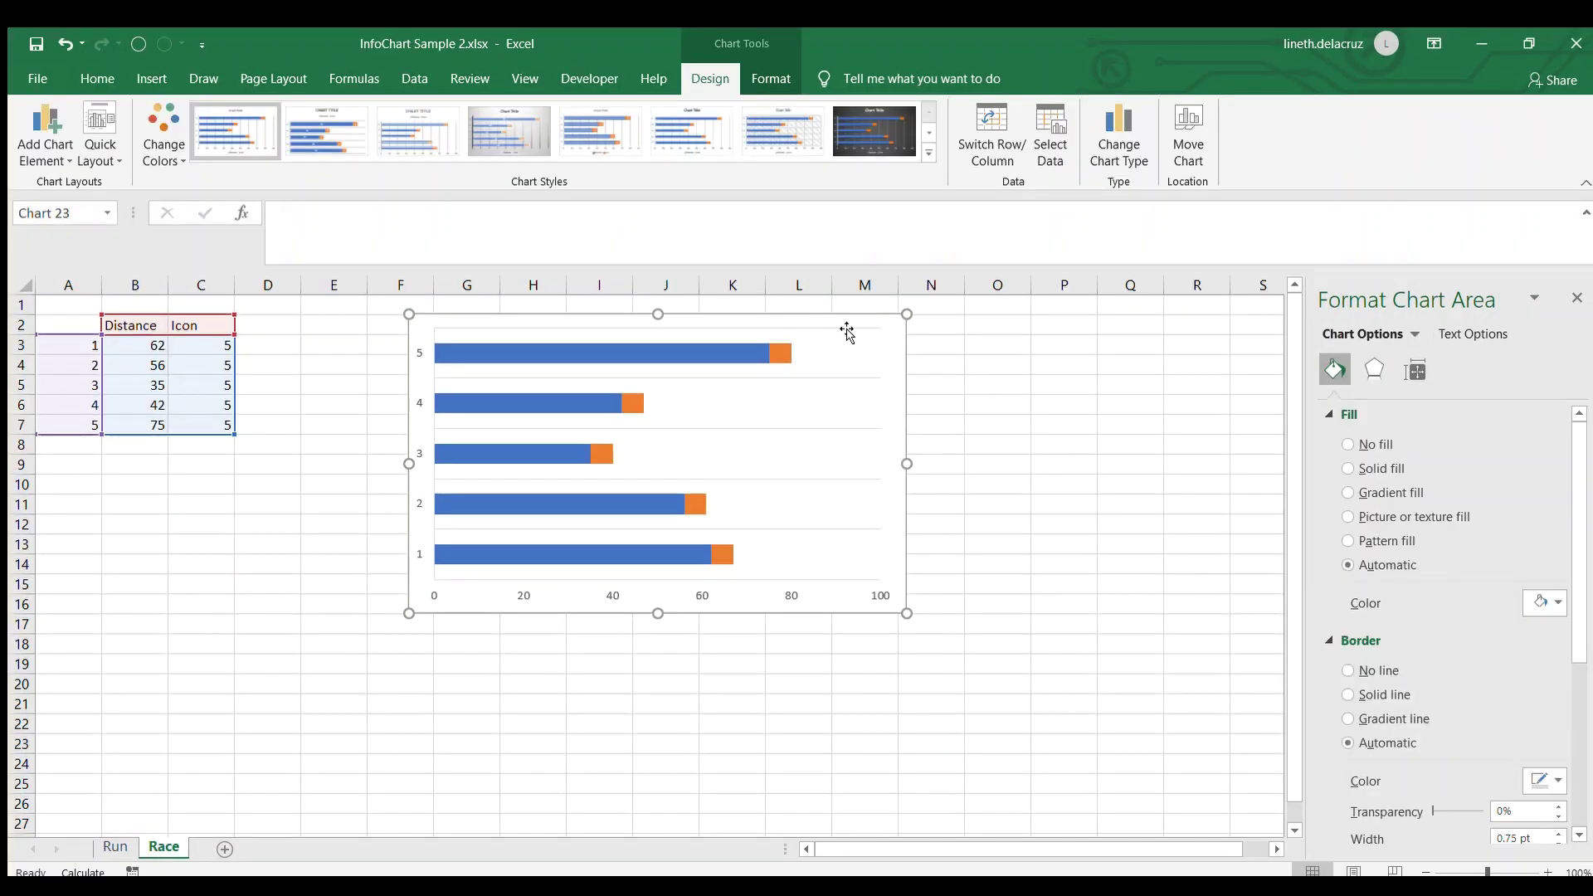
click(1056, 633)
click(854, 330)
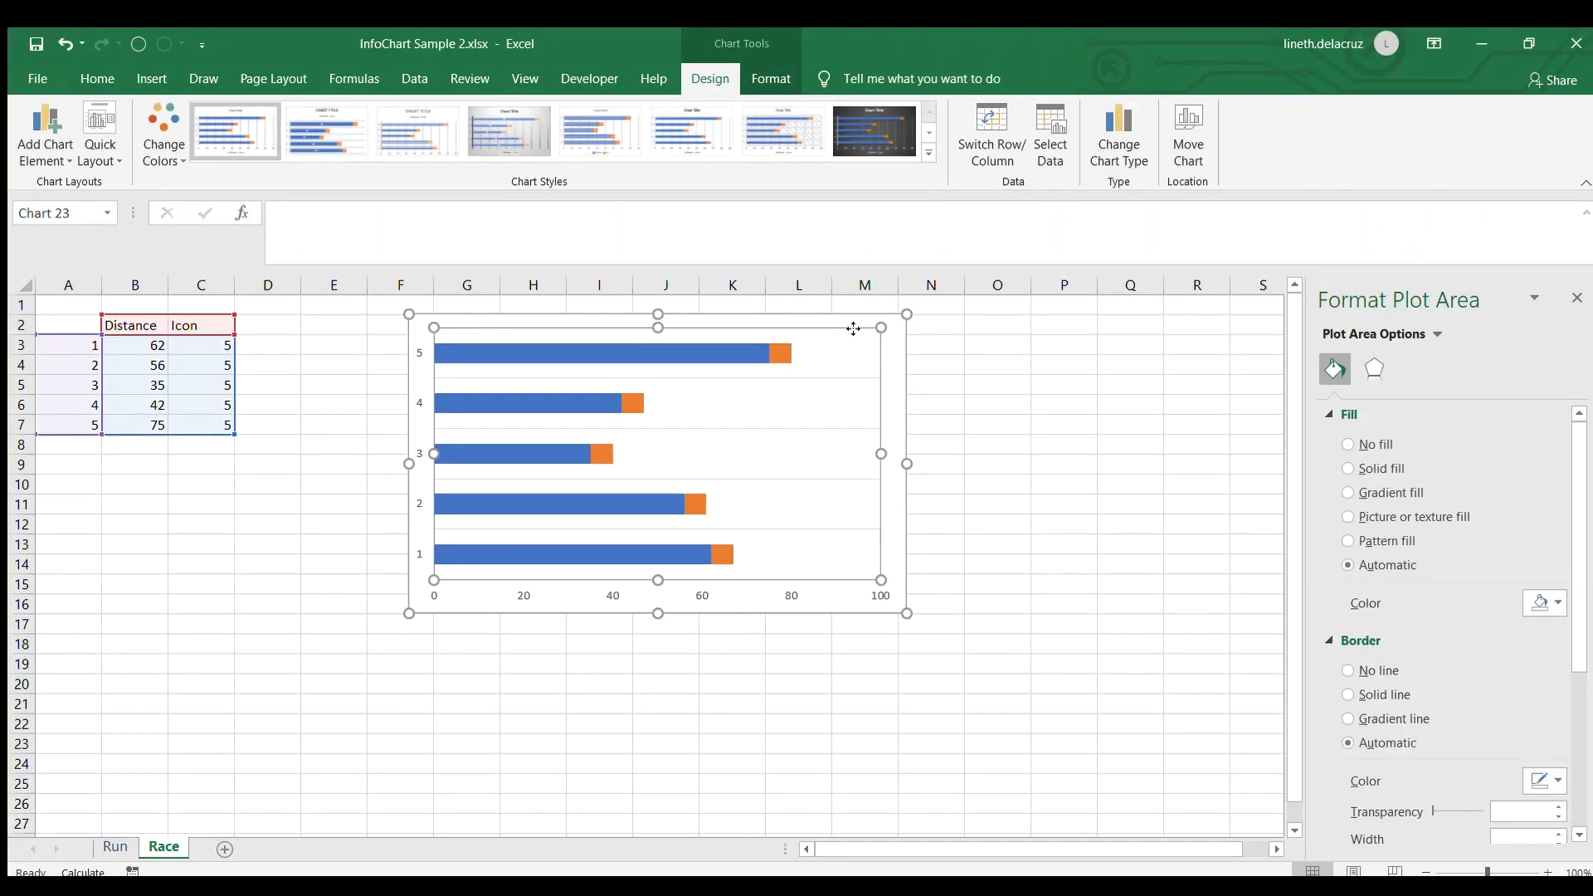
click(838, 378)
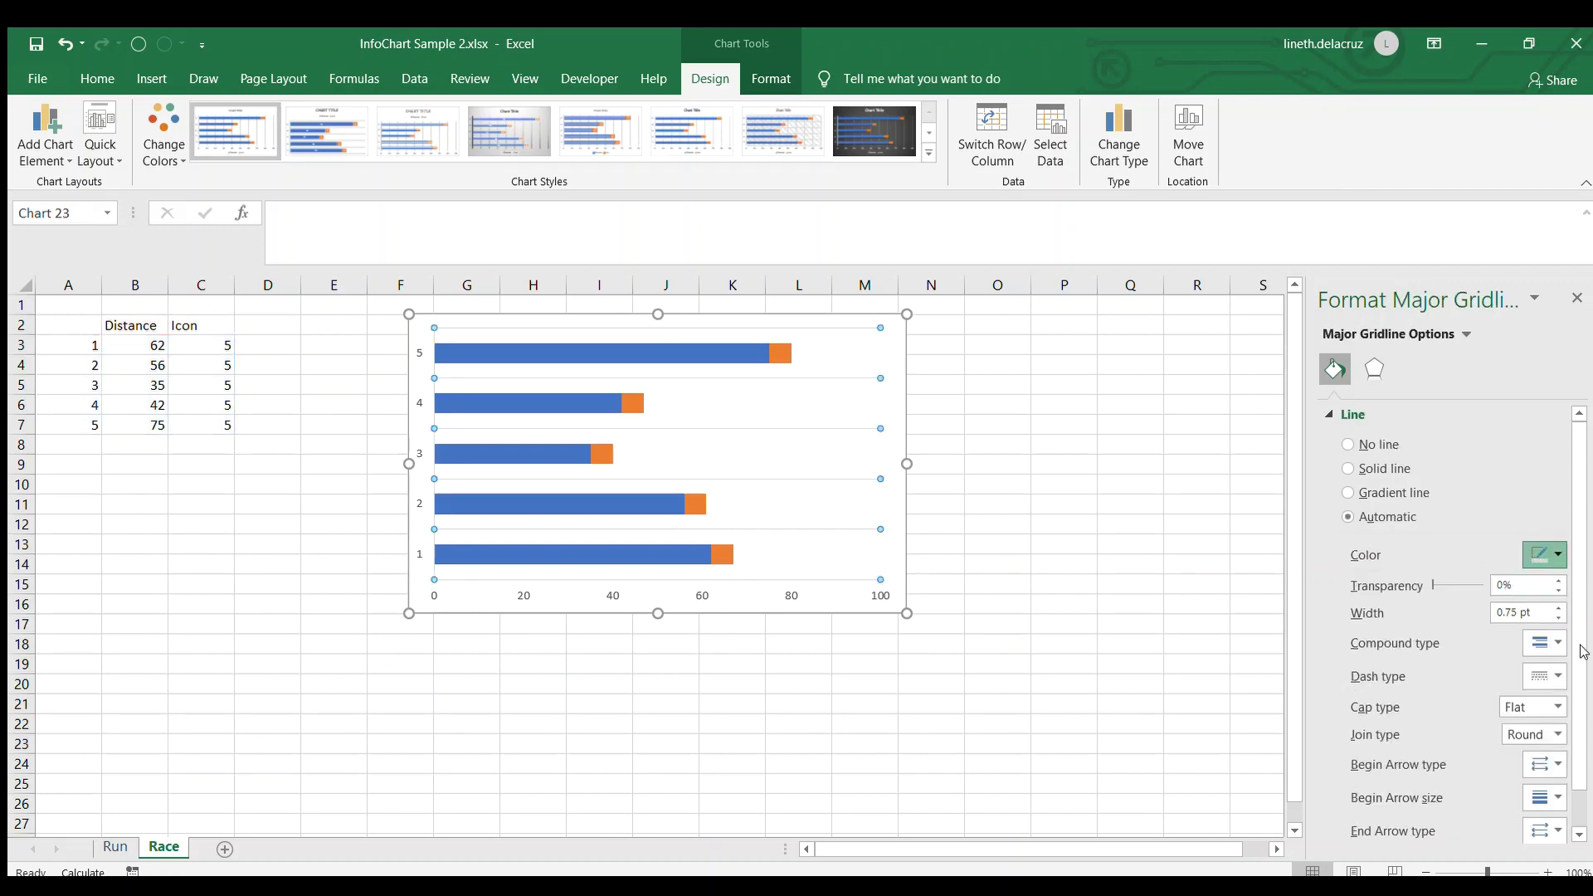
drag(1493, 612, 1515, 613)
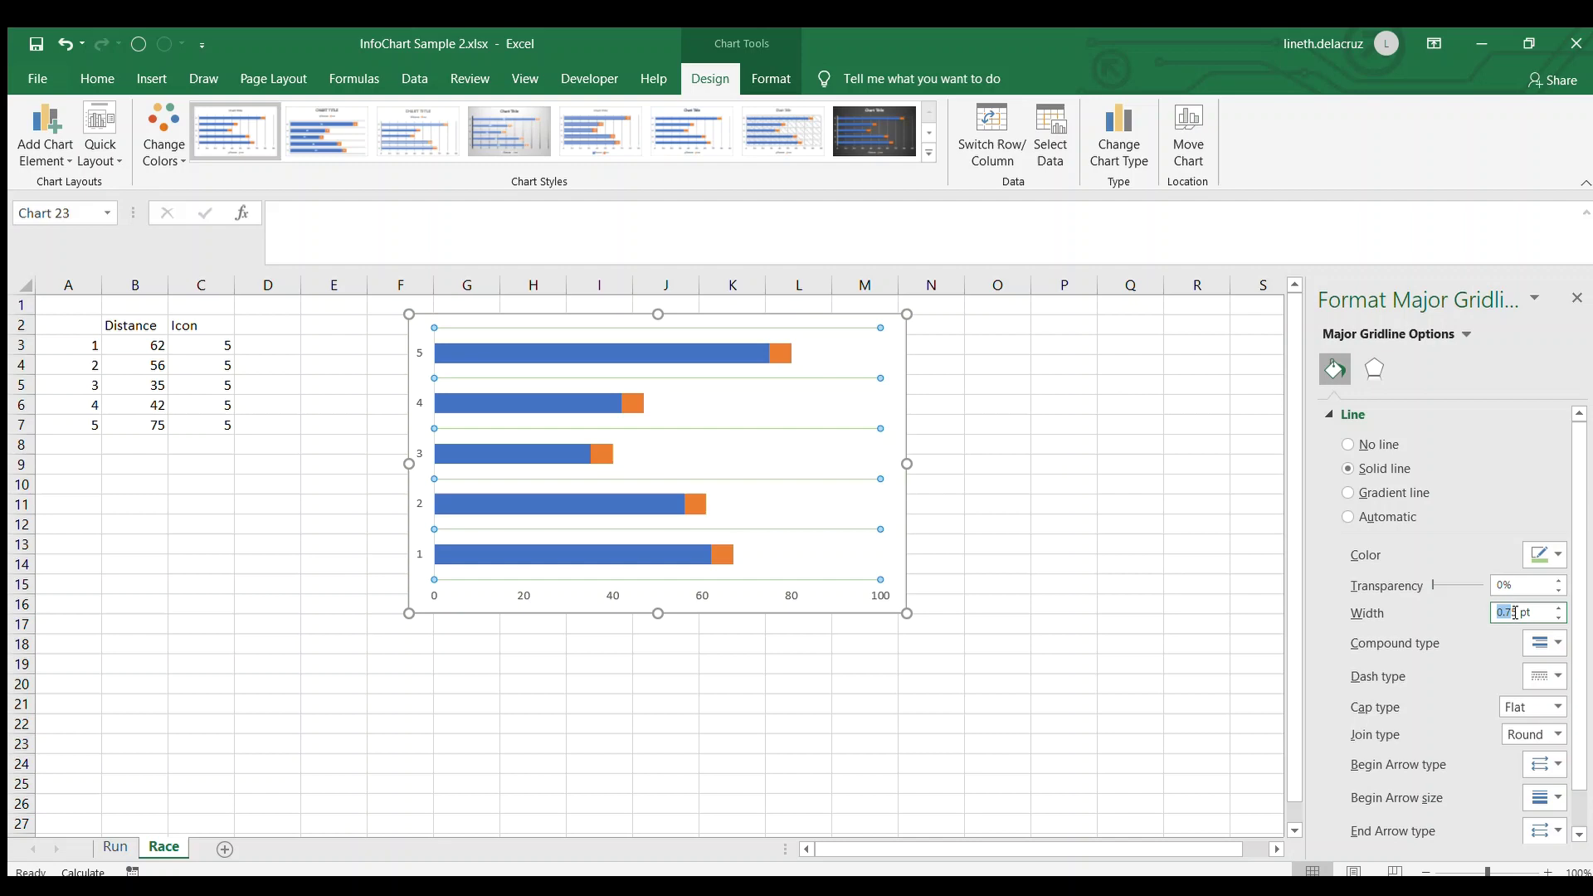
text(2)
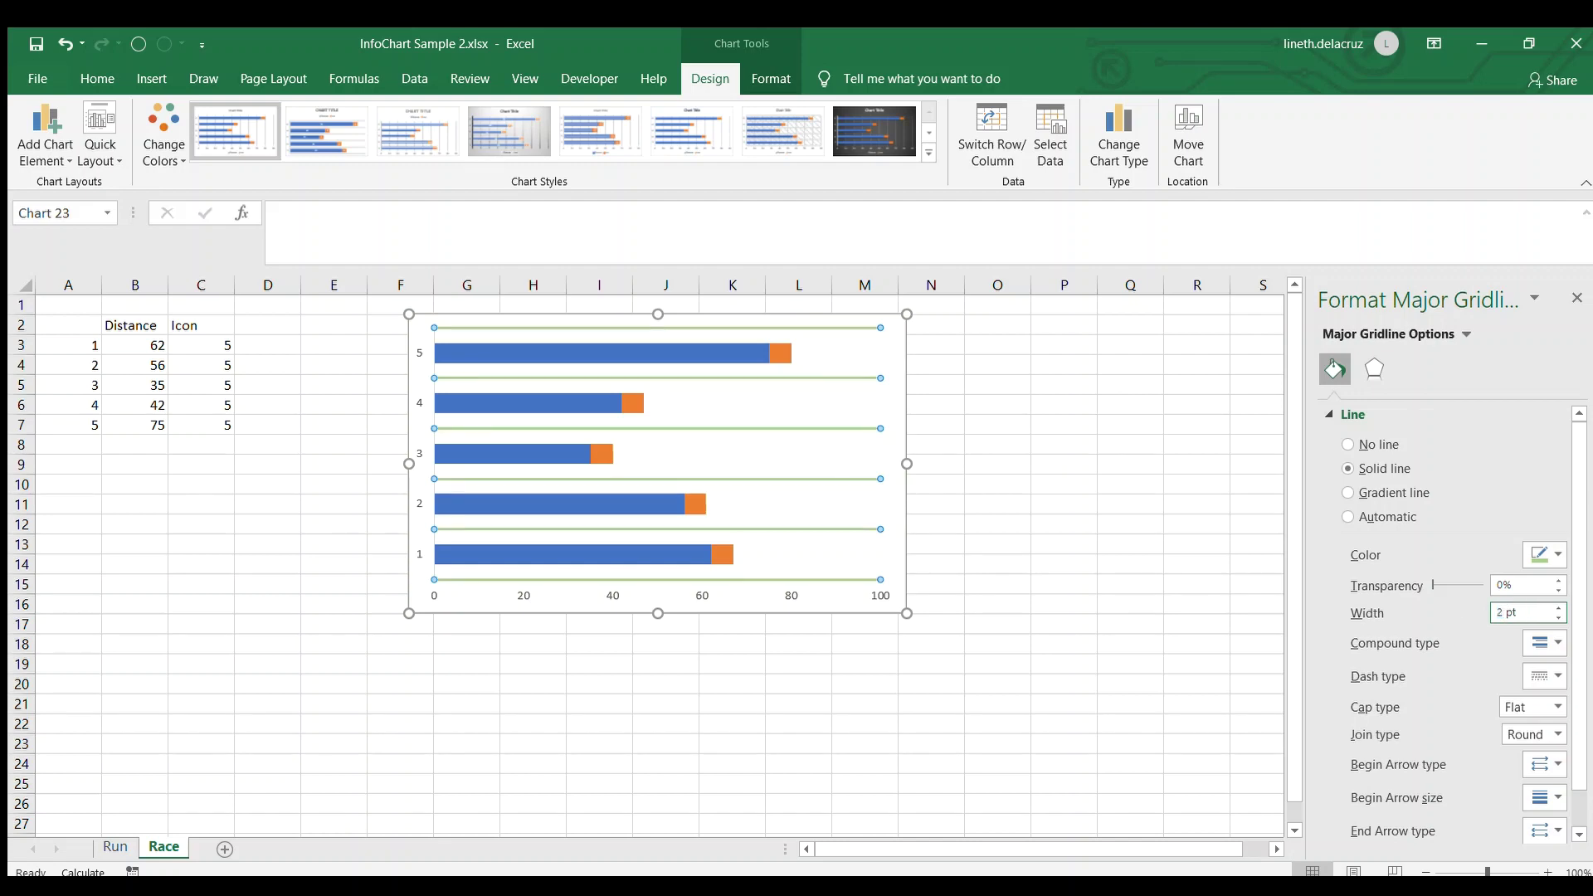
click(1531, 639)
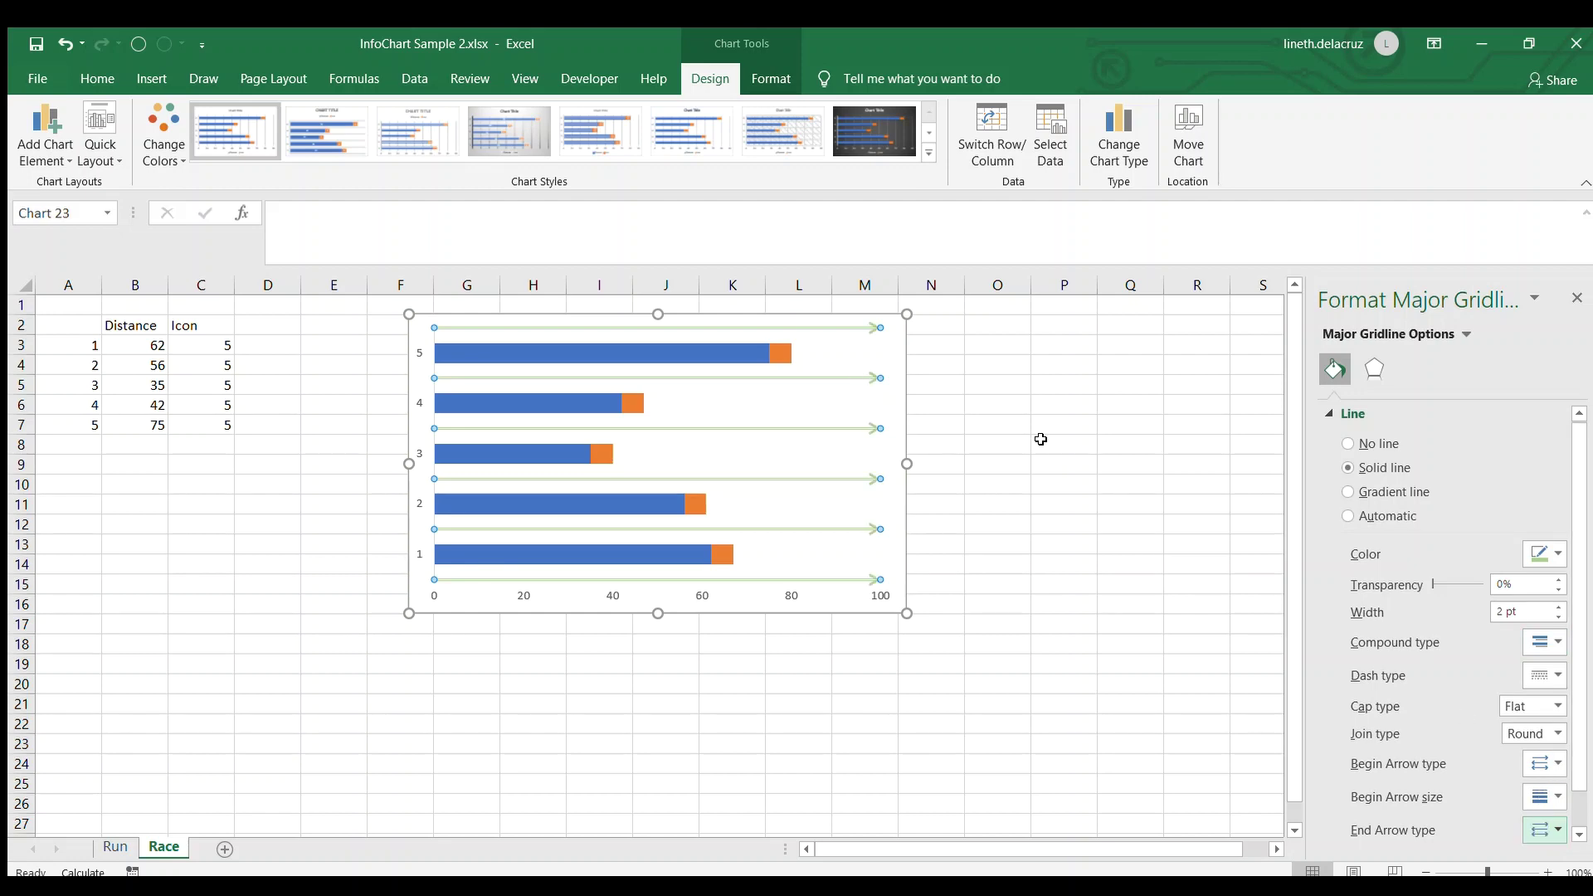
Give the blue Distance bars no fill so they disappear.
click(1009, 438)
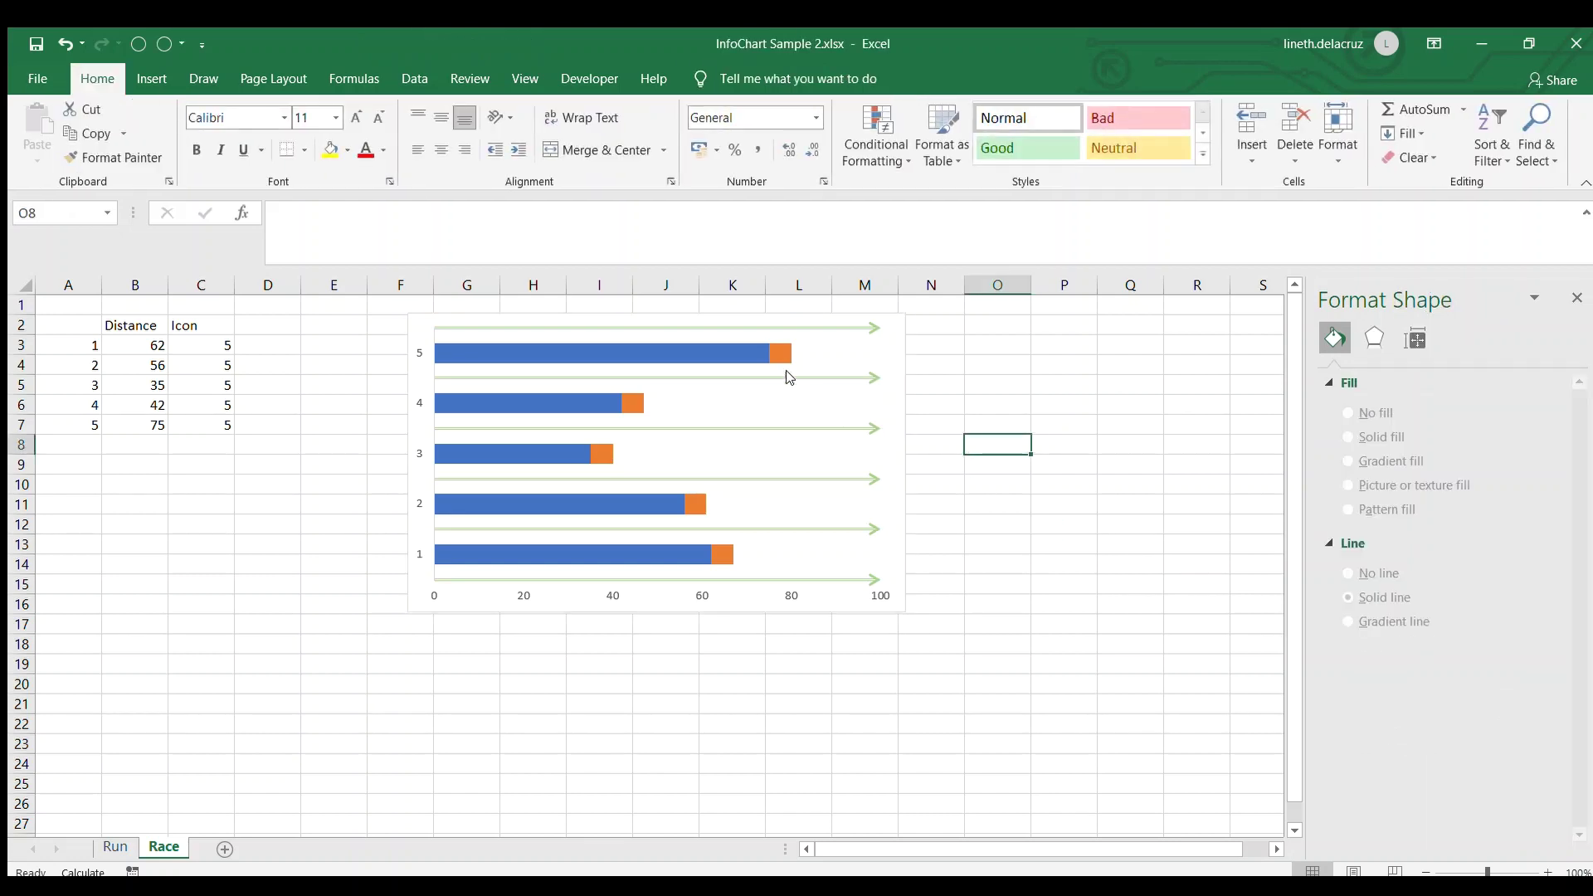
click(738, 359)
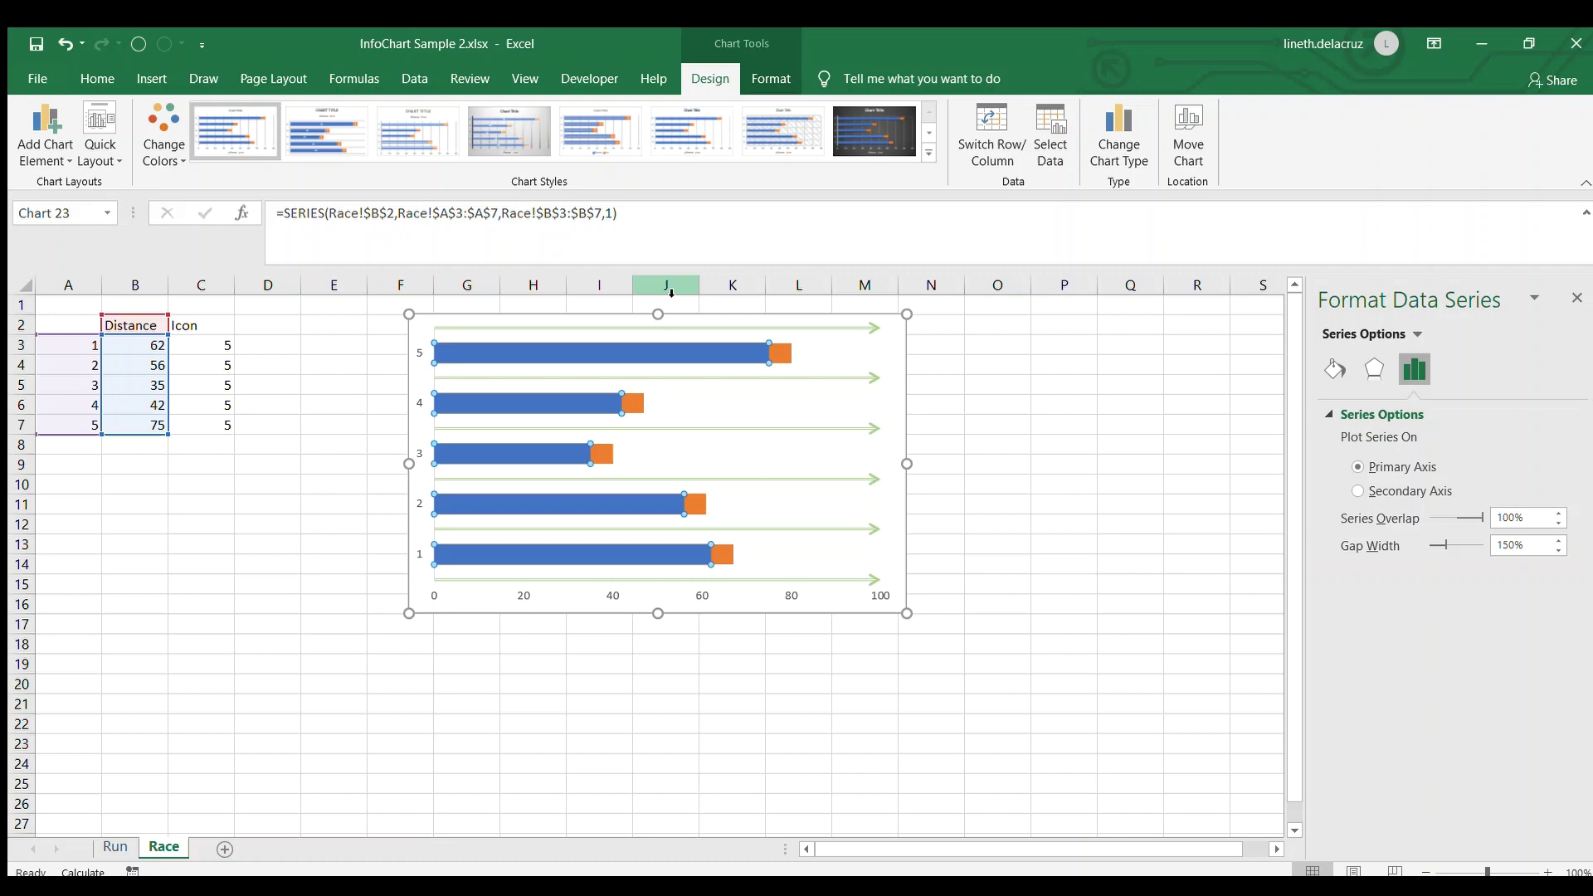
click(770, 78)
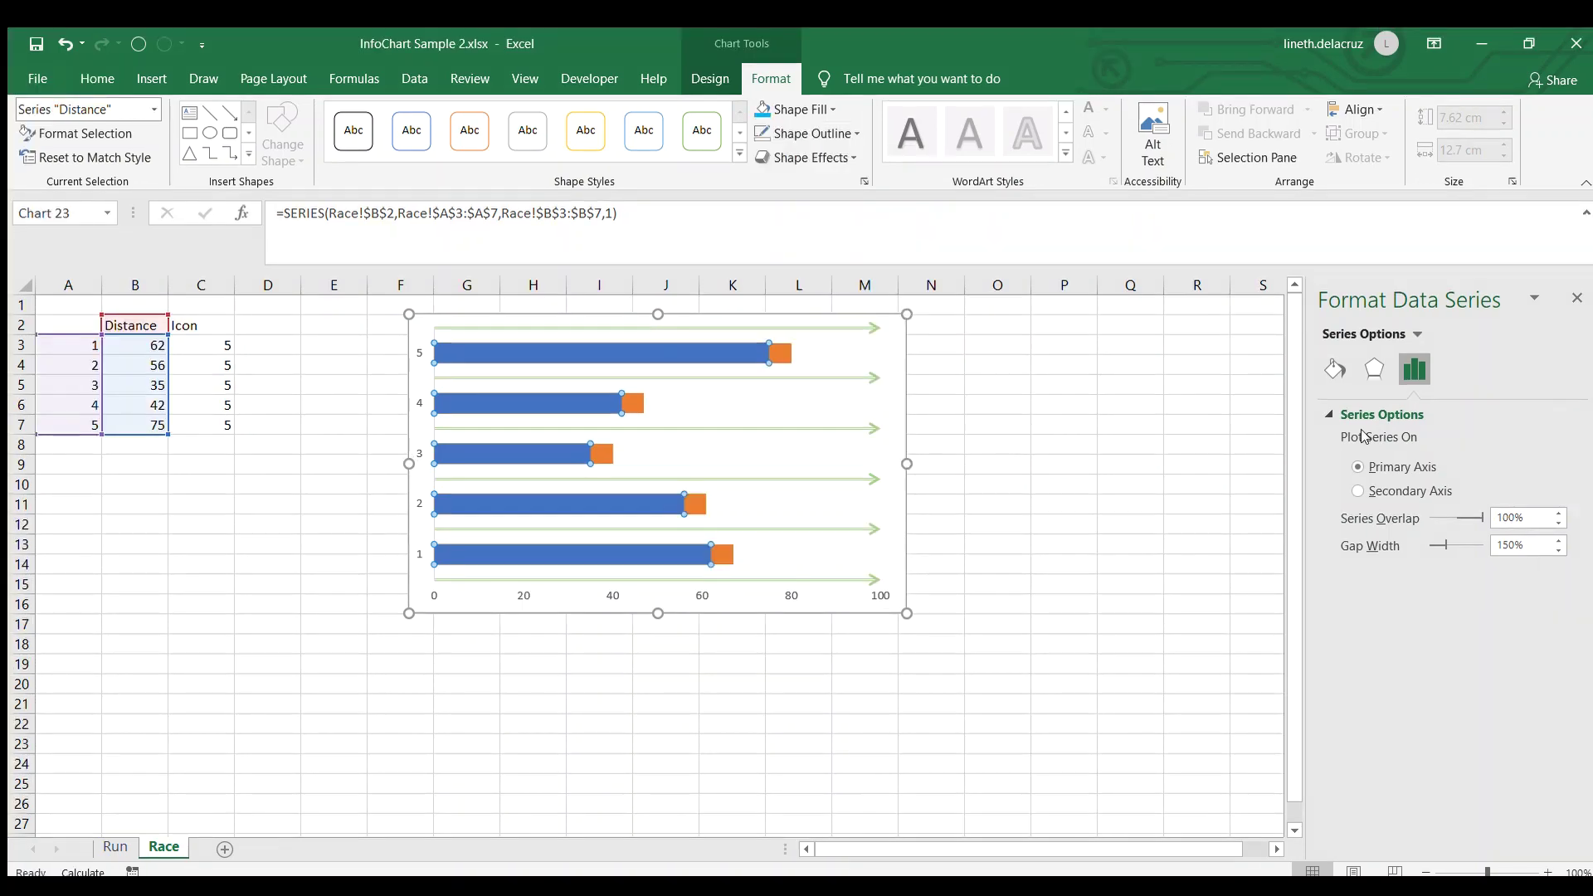
click(1336, 370)
click(1365, 446)
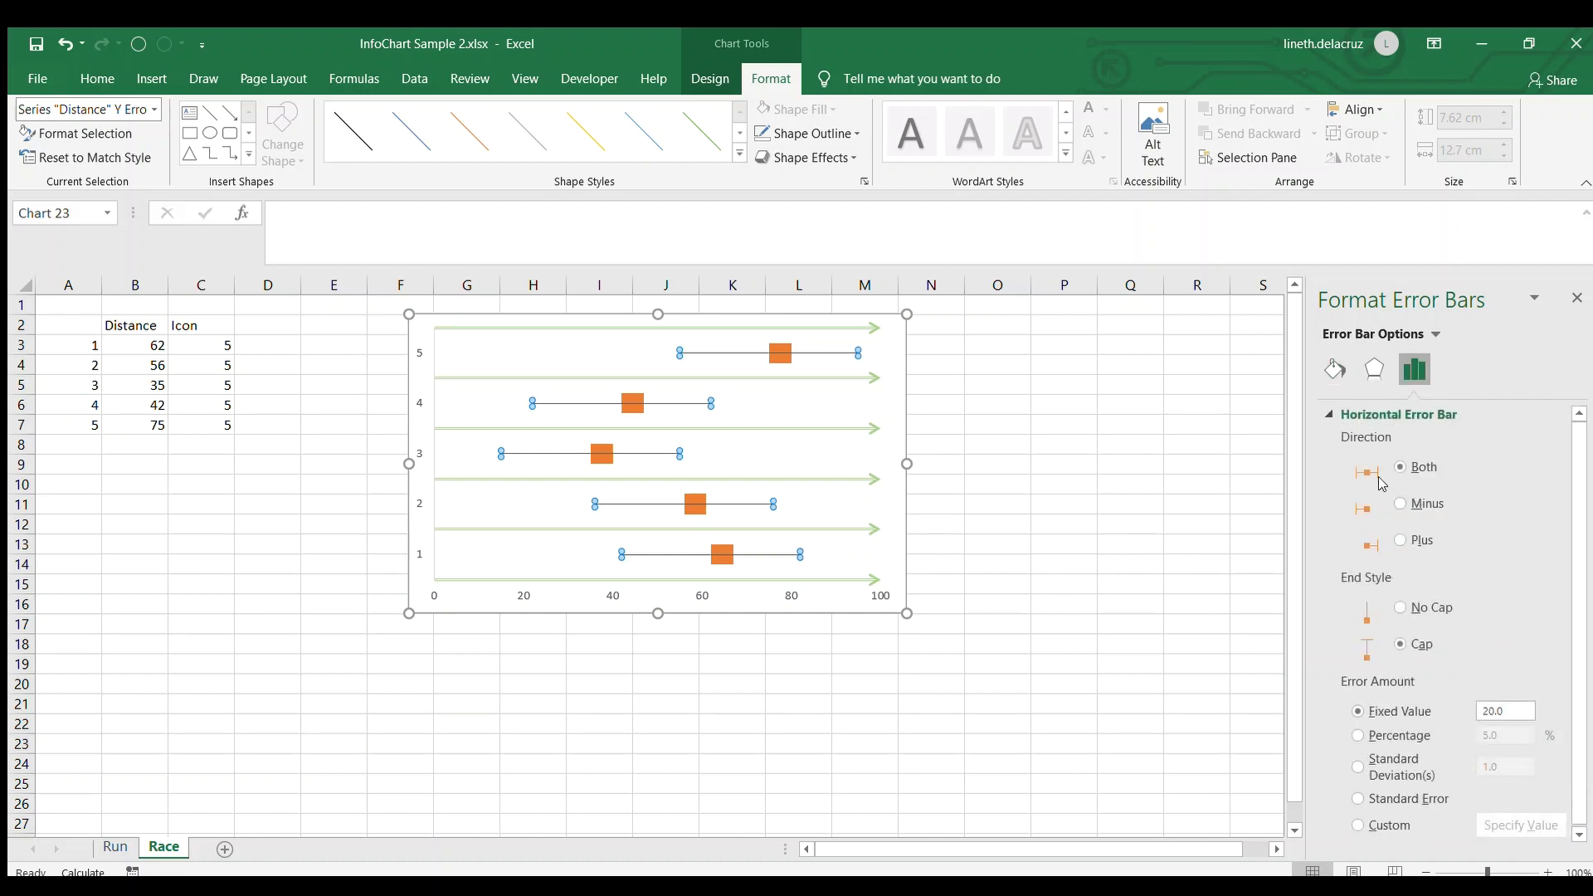
Set the Distance error bars to Minus direction, 100% percentage, and 2 pt width.
click(1401, 504)
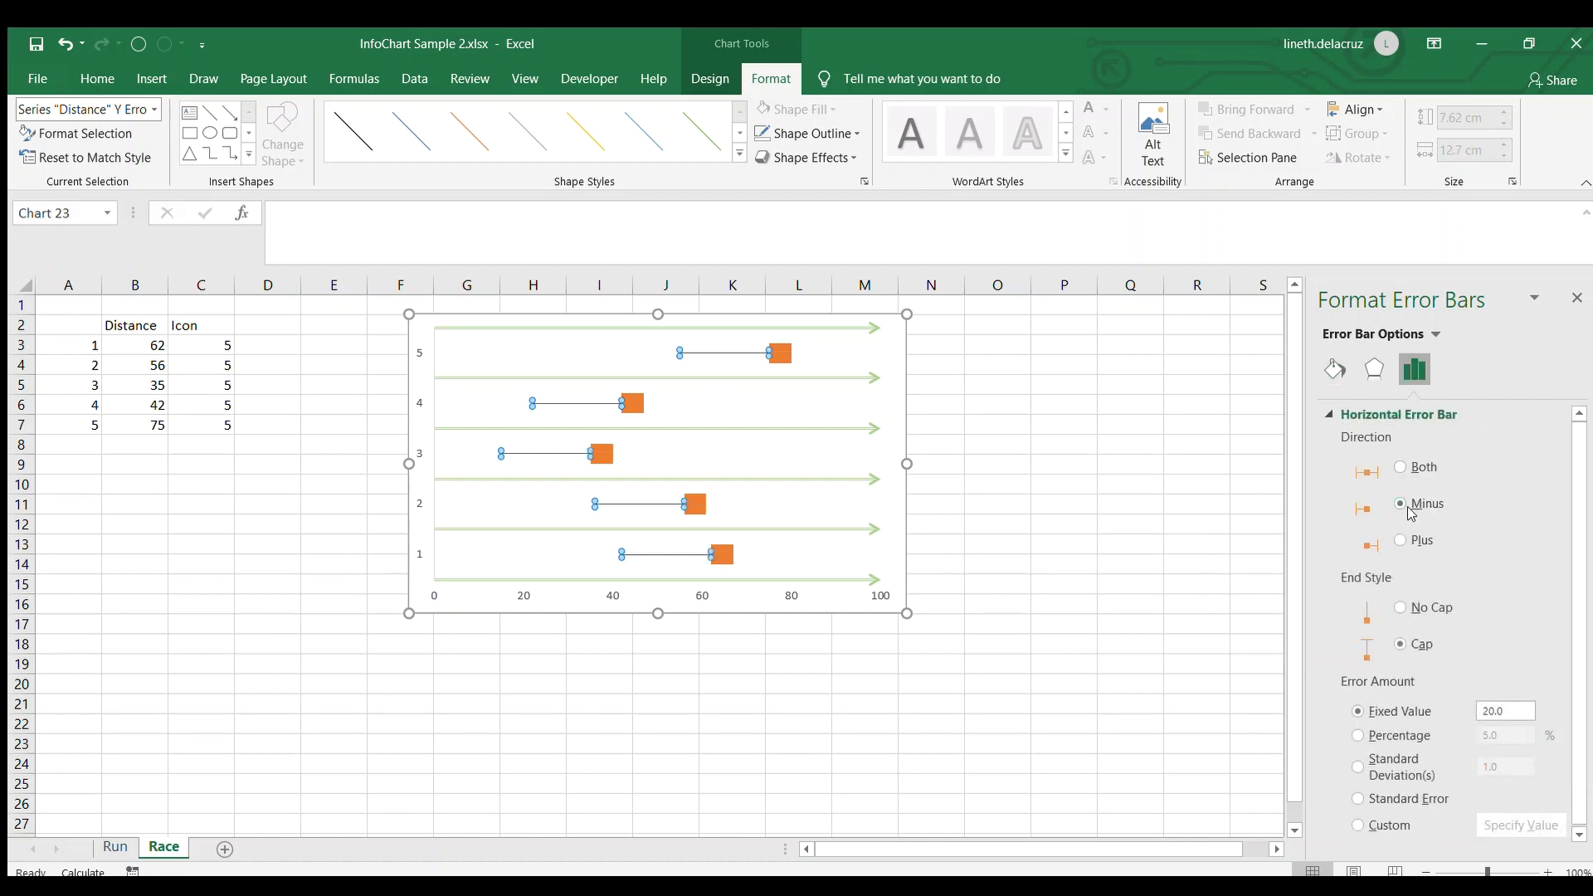
click(1402, 736)
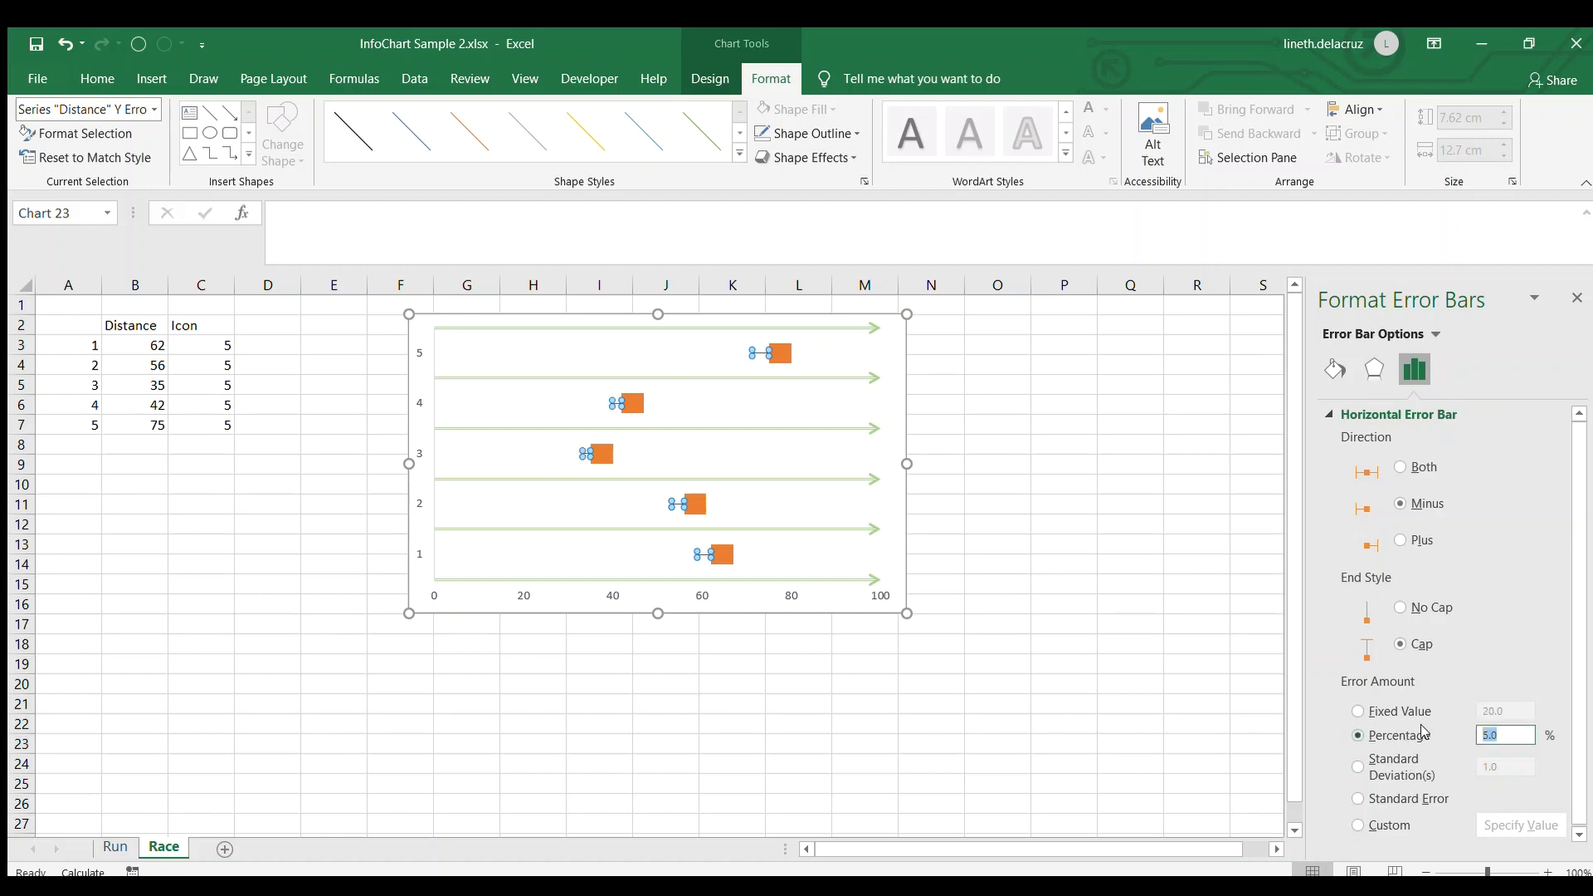
text(100)
key(Return)
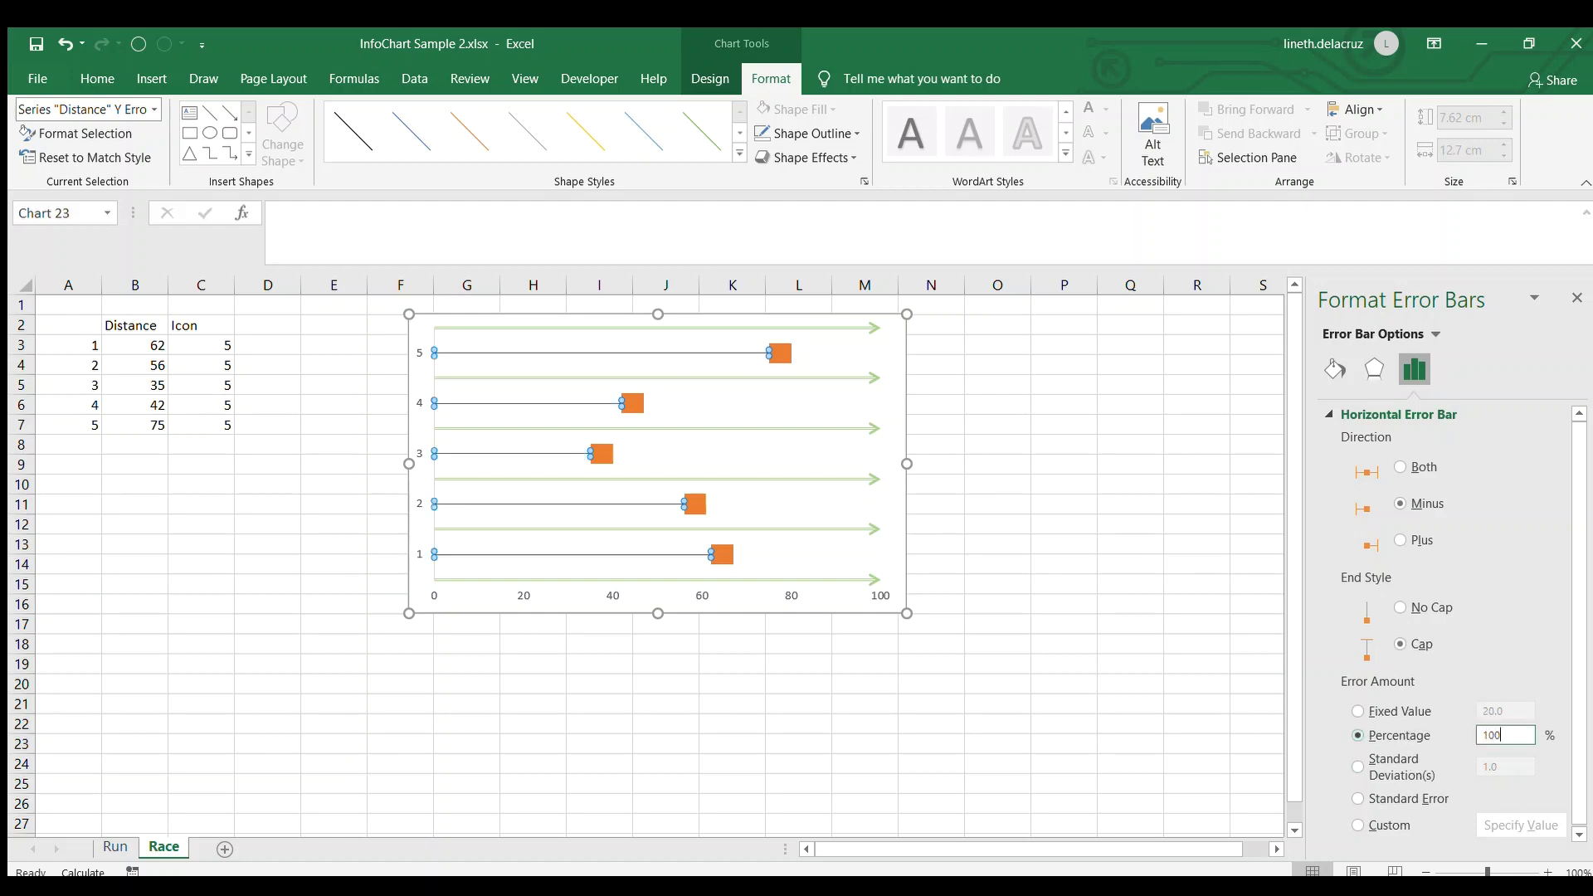
click(1345, 372)
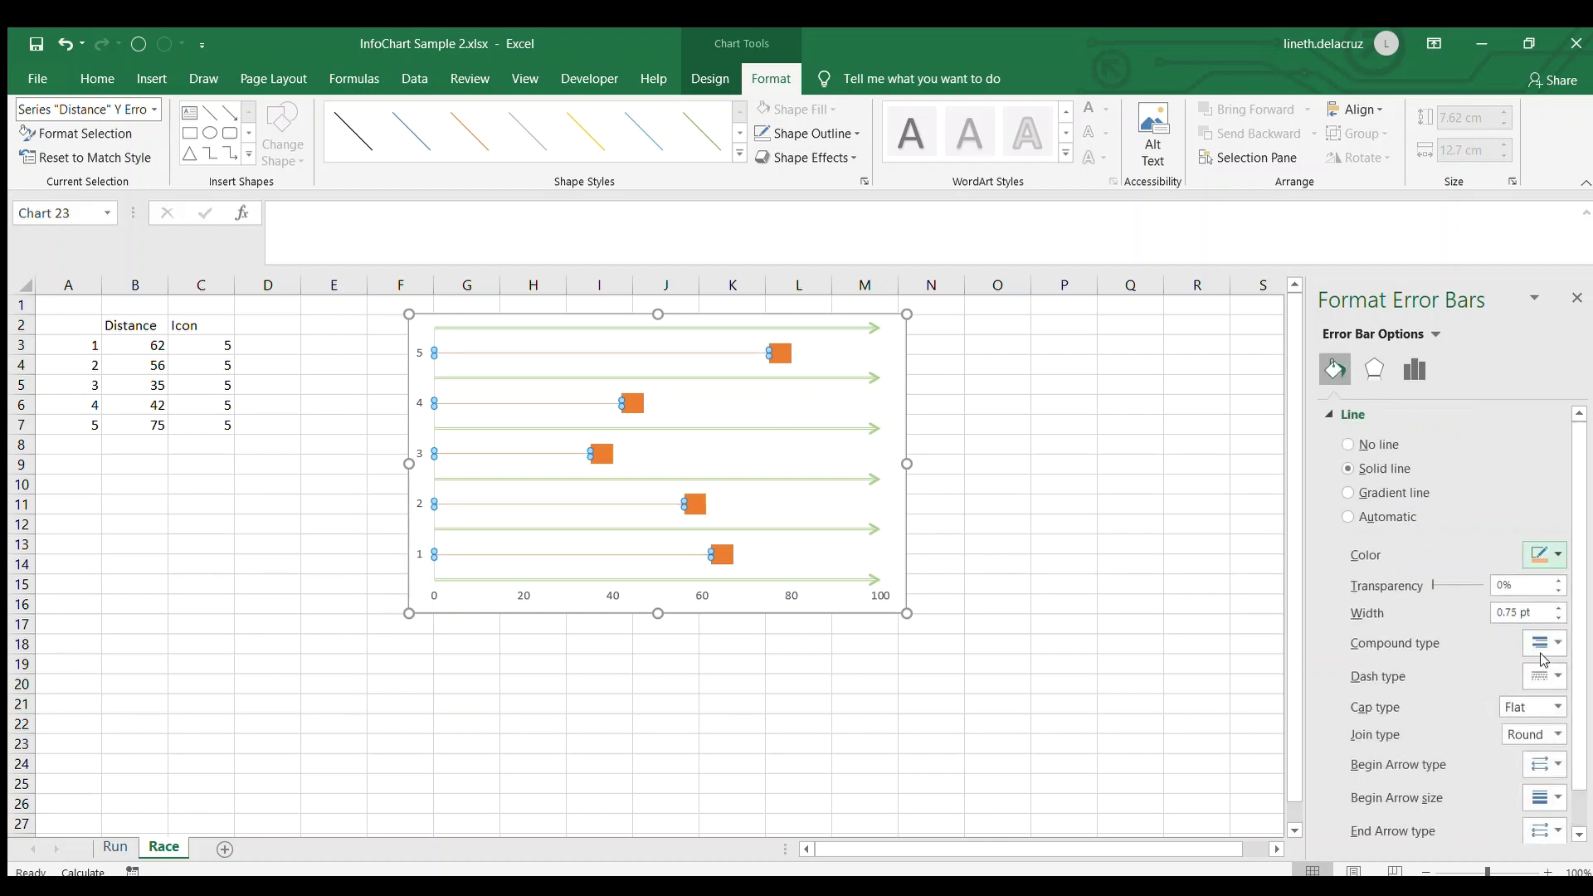
triple_click(1517, 612)
text(2)
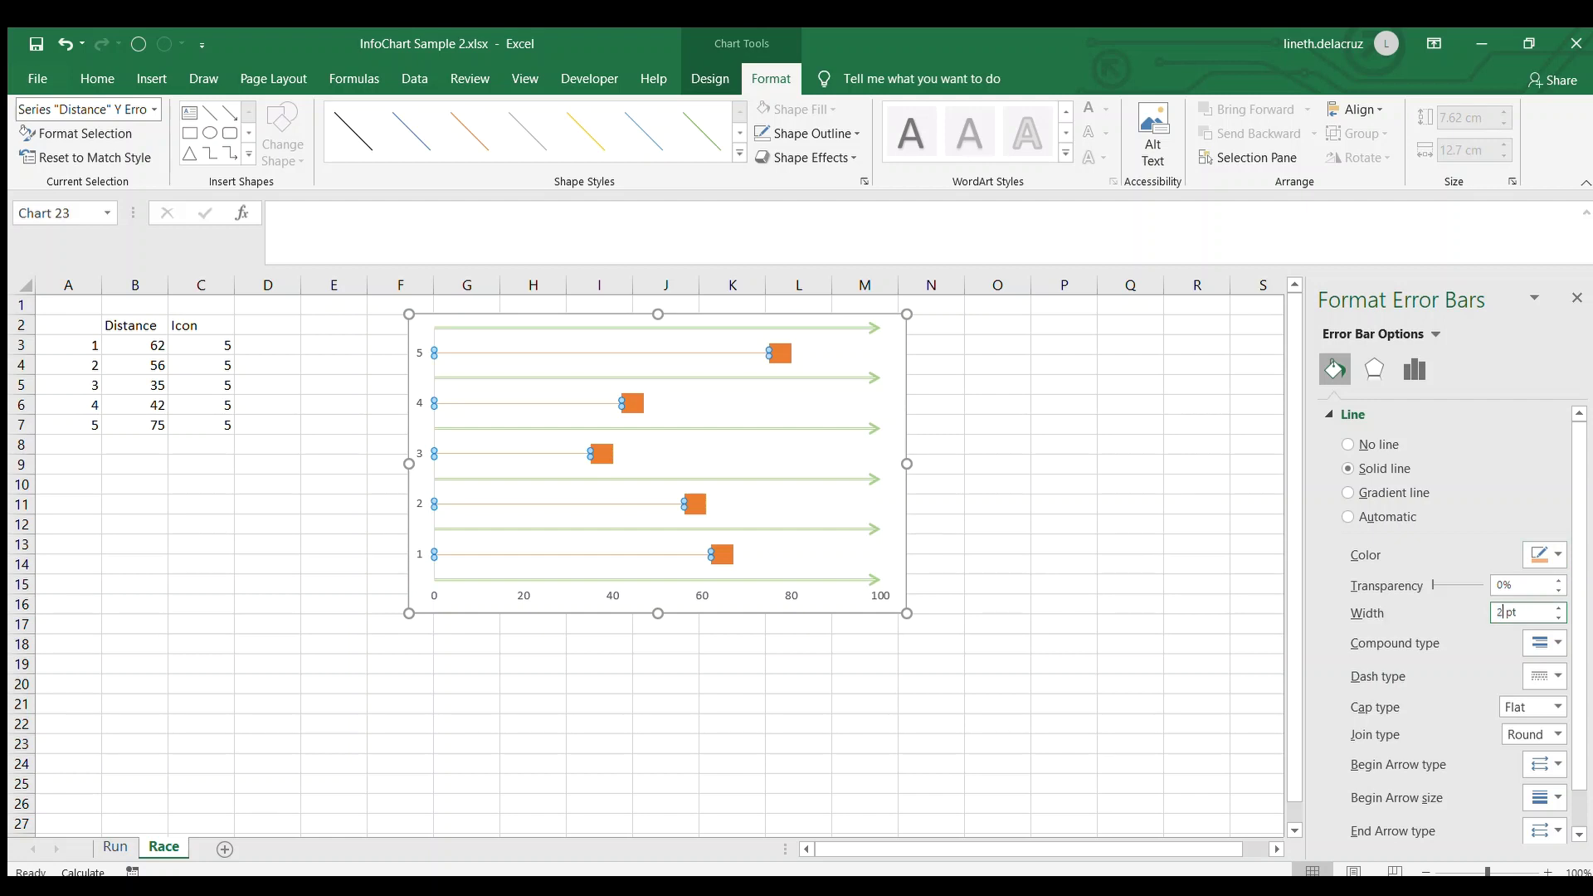
key(Return)
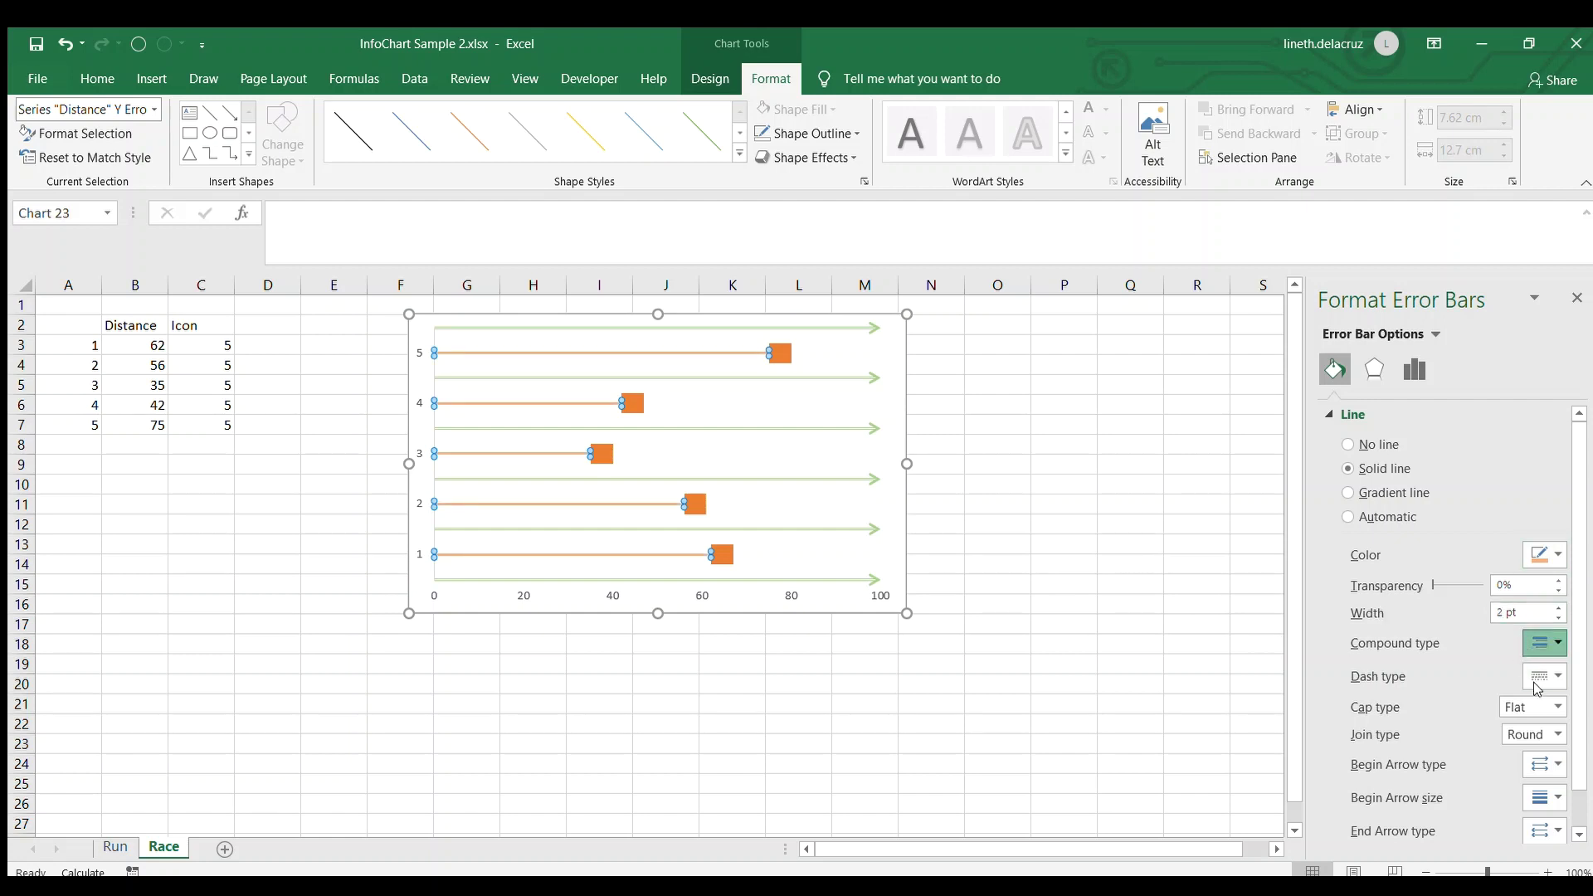
click(1153, 645)
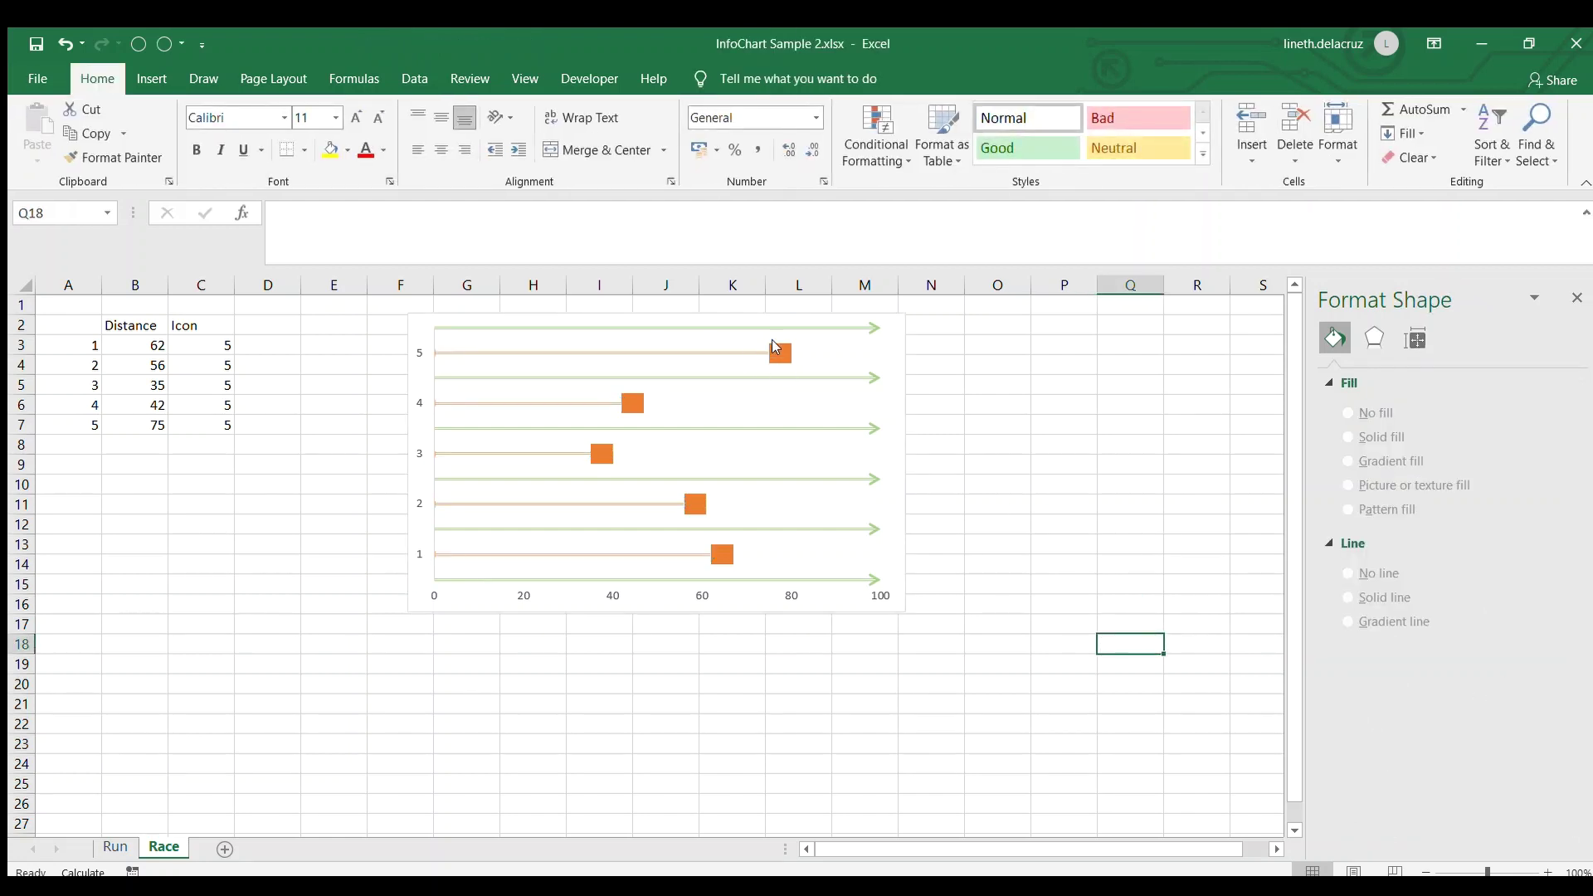
Insert the running-person icon from the Icons library onto the Race sheet.
click(152, 78)
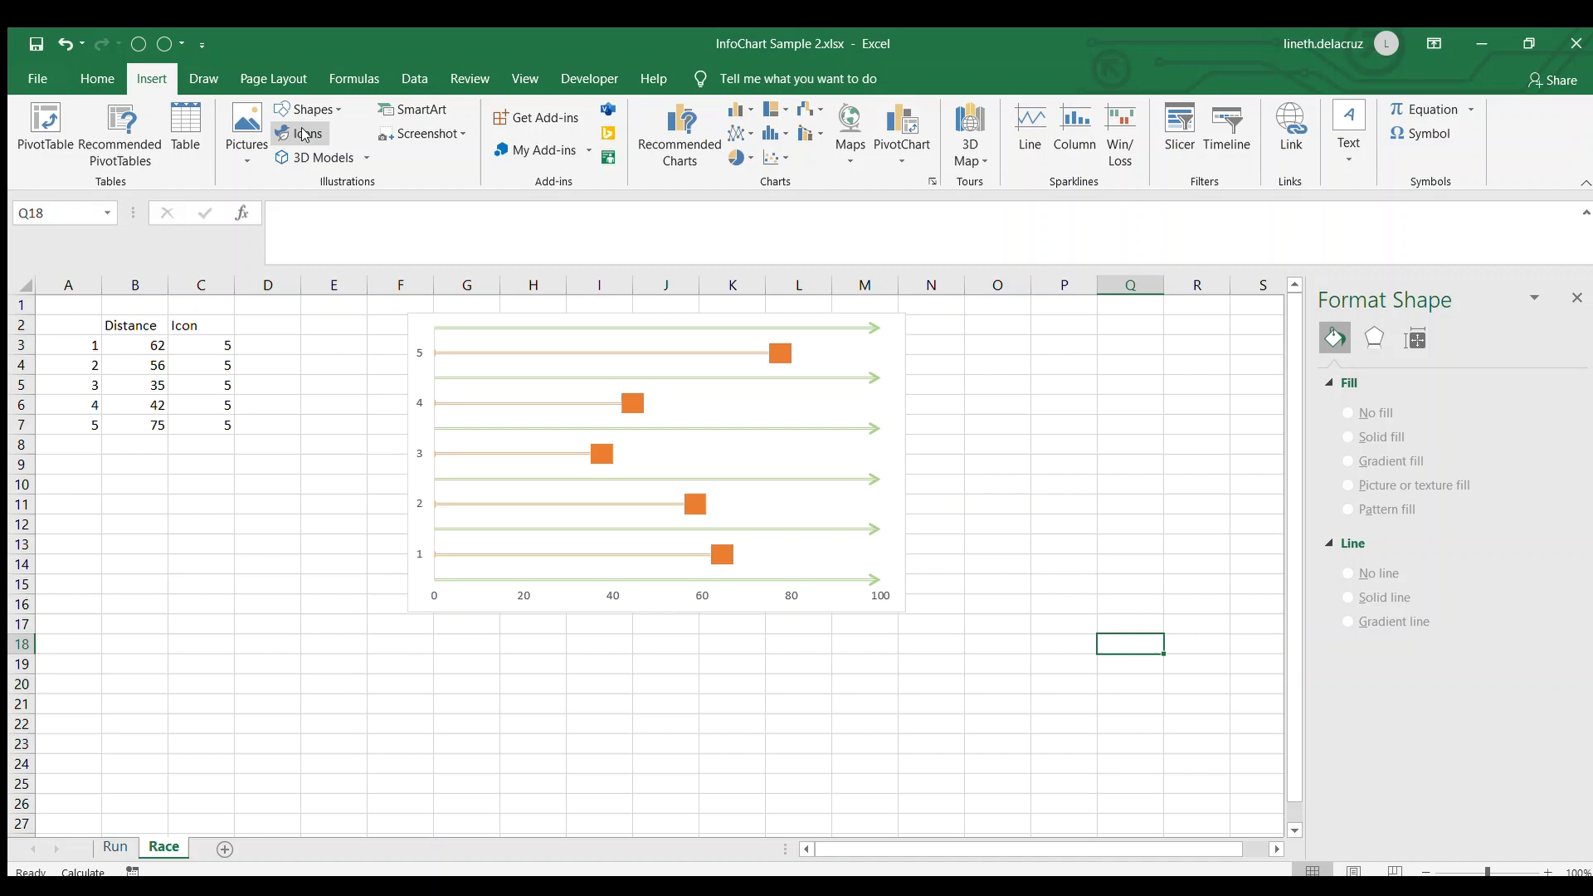
click(303, 134)
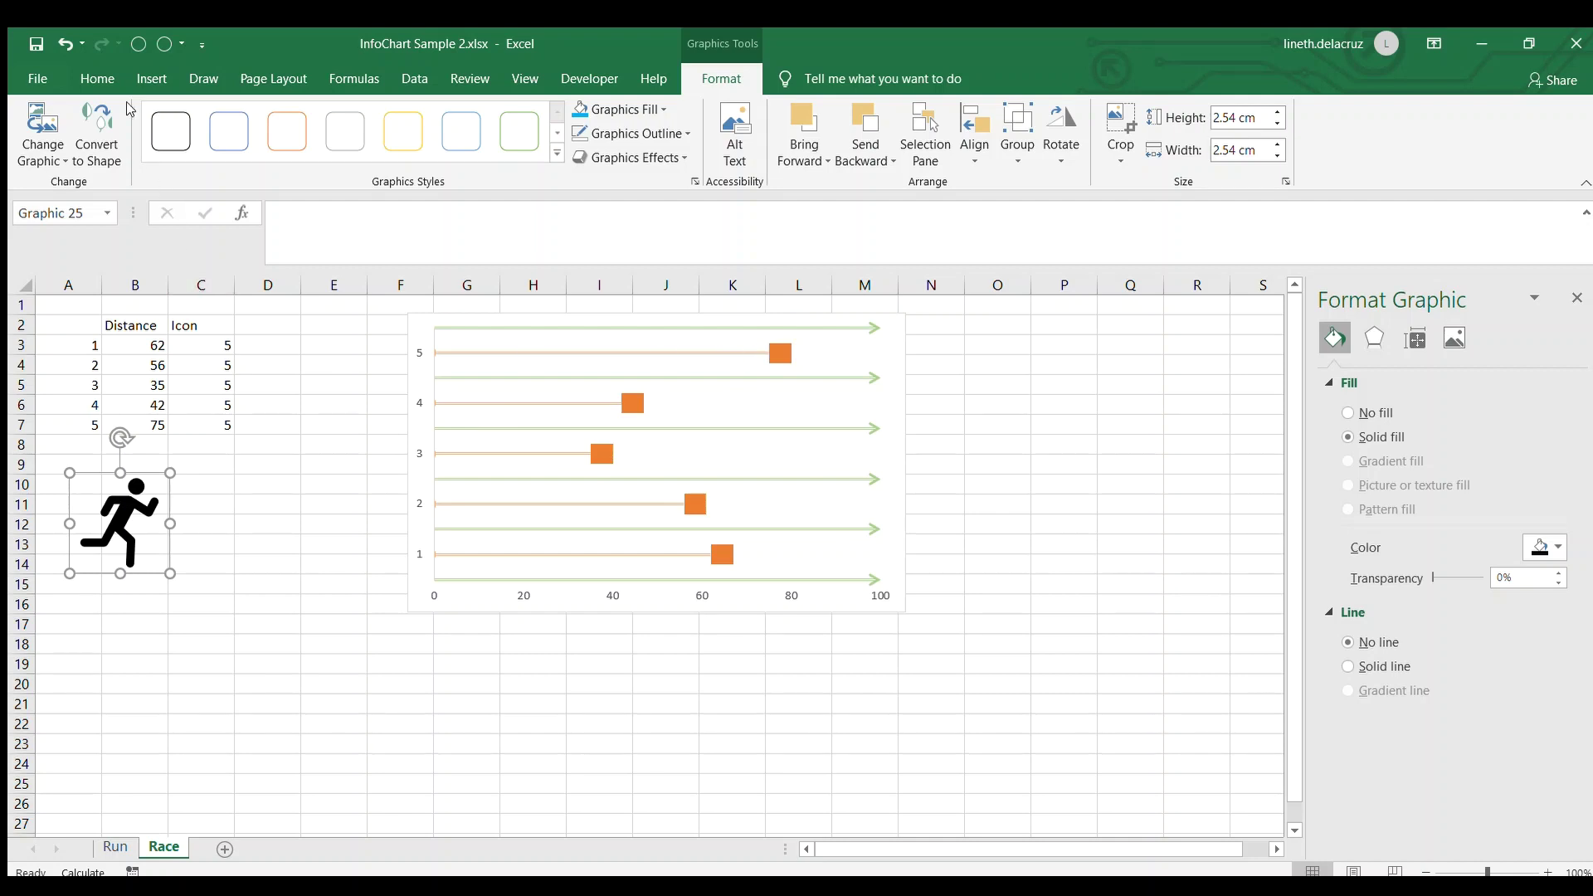
click(97, 78)
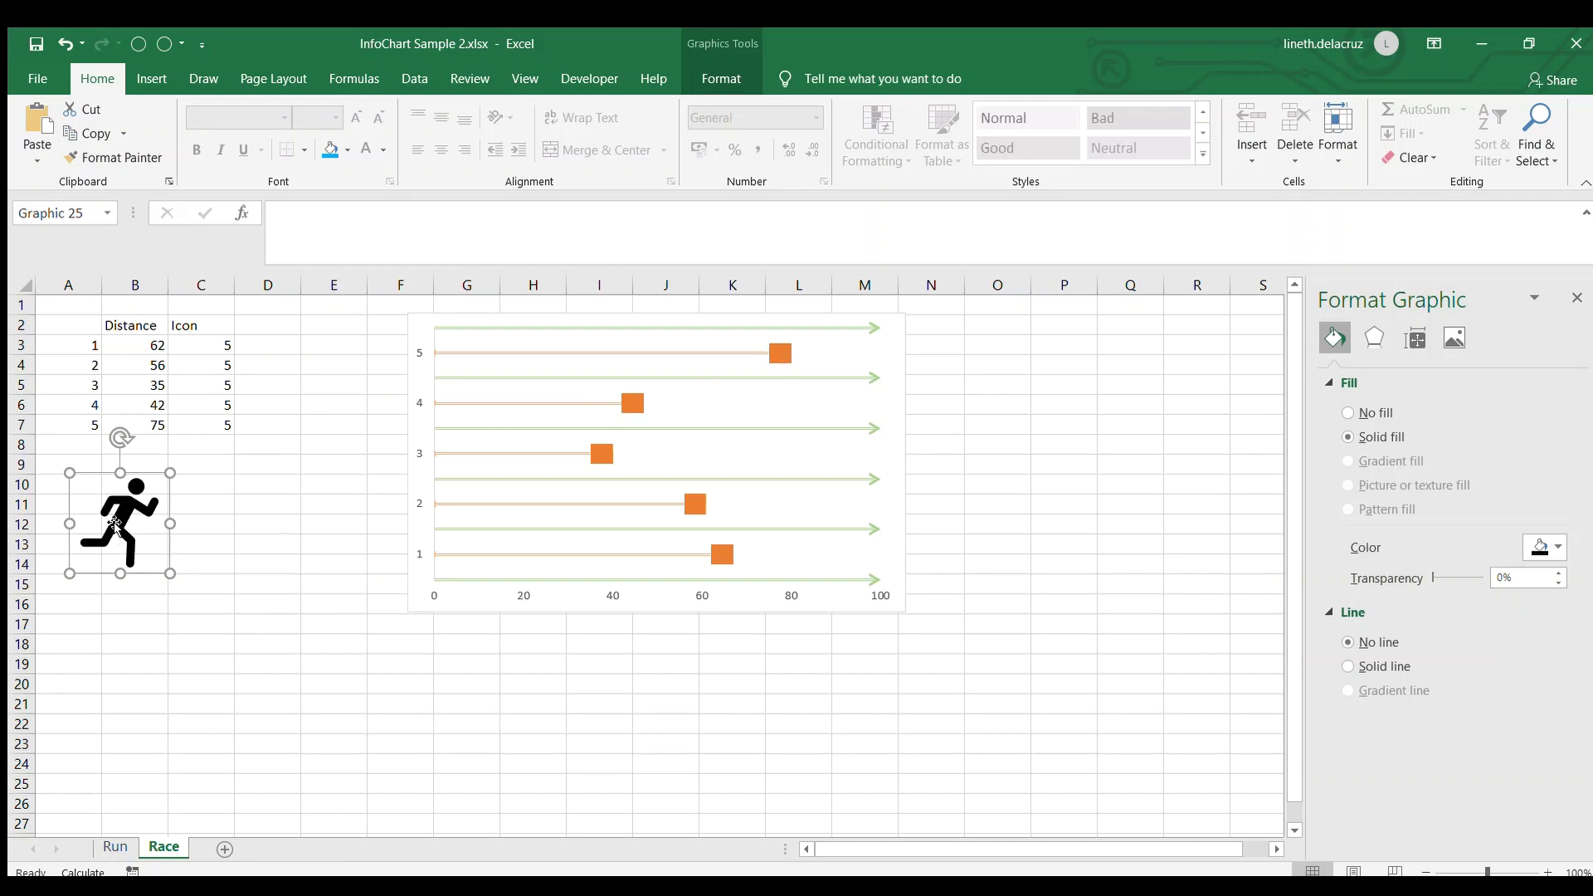
Duplicate the runner into five icons coloured red, grey, green, blue and pale yellow.
click(330, 150)
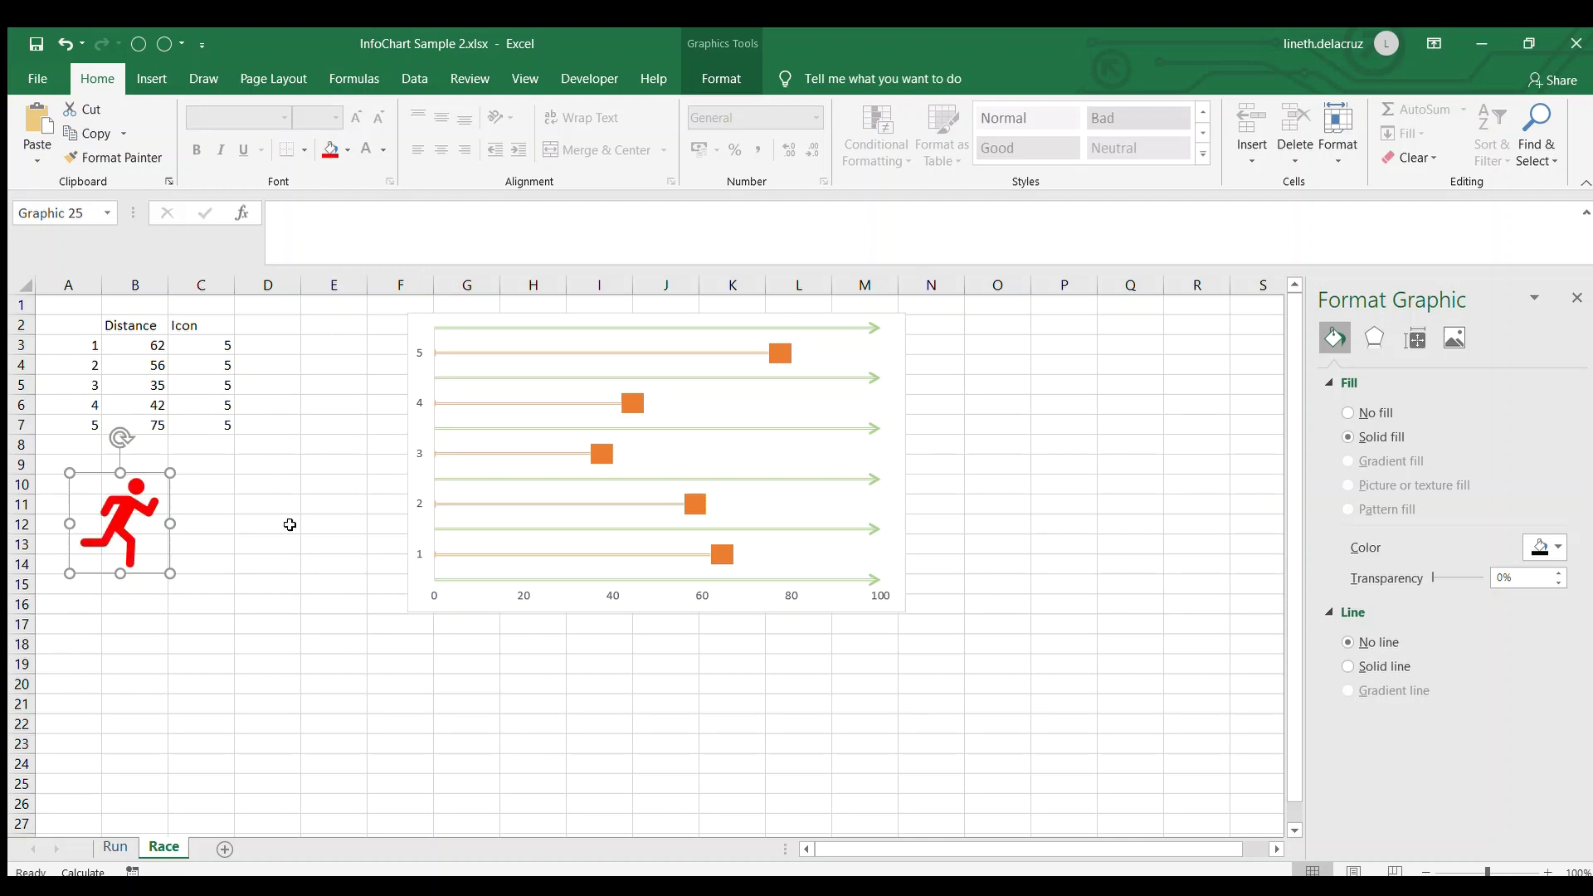
drag(125, 523, 232, 521)
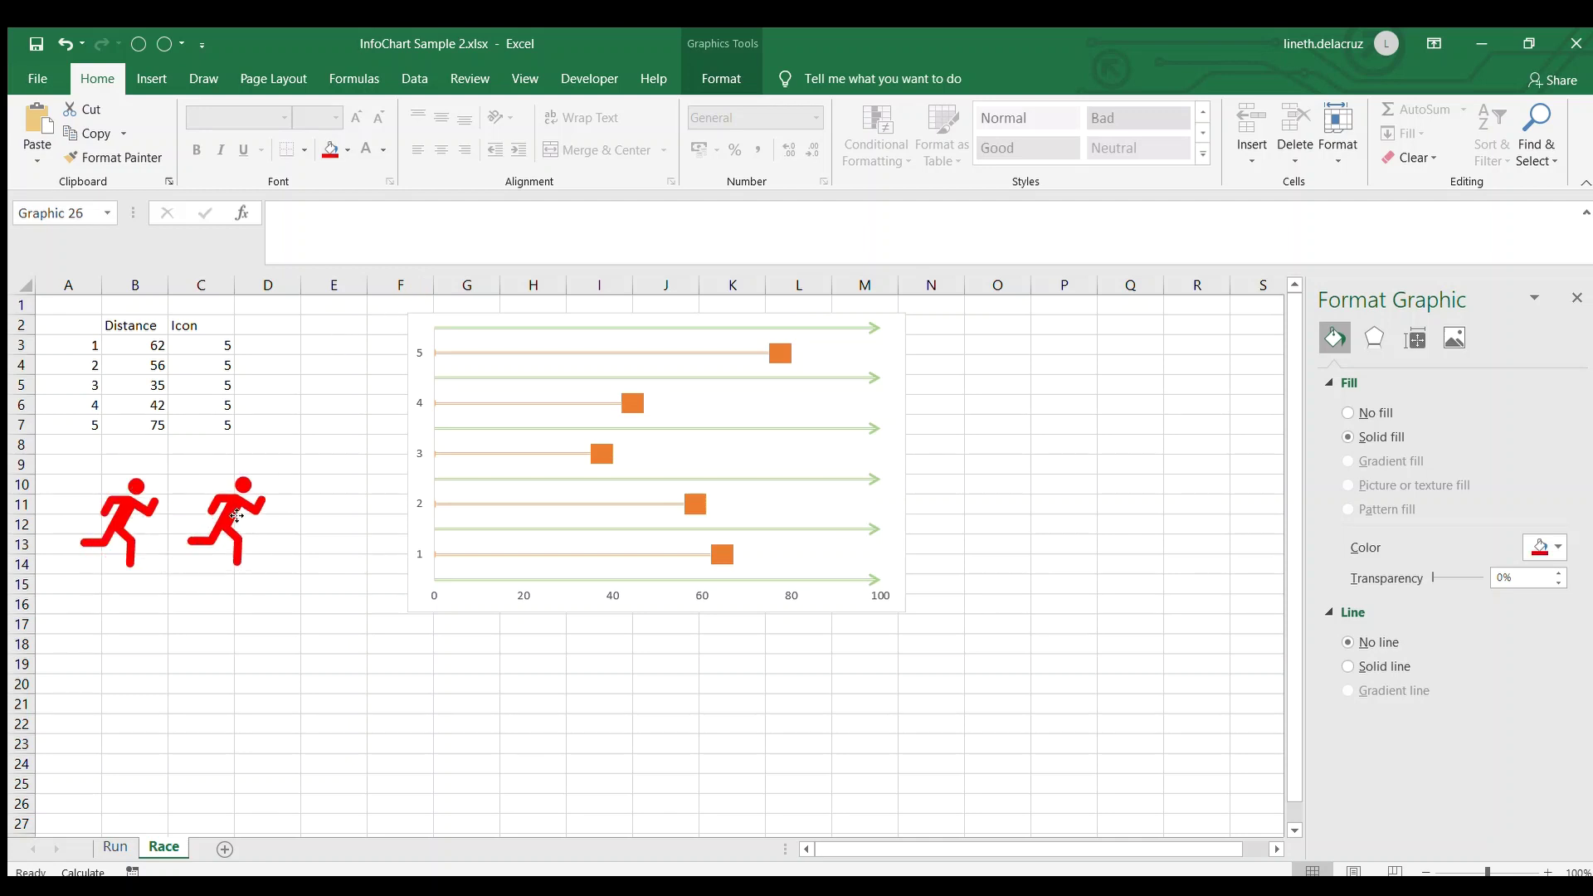
click(346, 147)
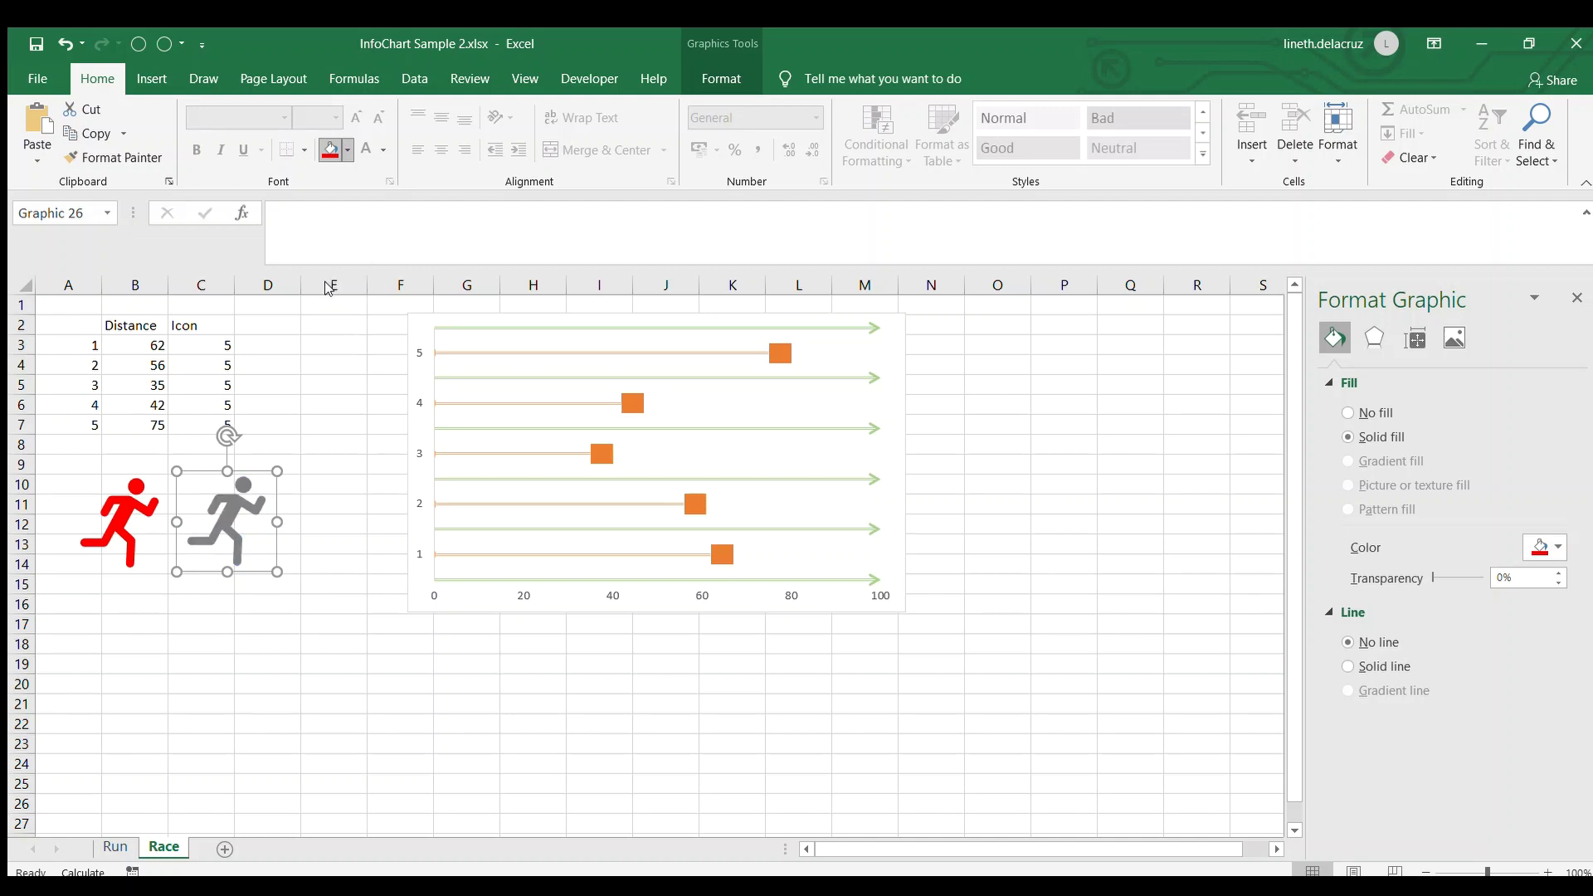
drag(224, 519, 322, 444)
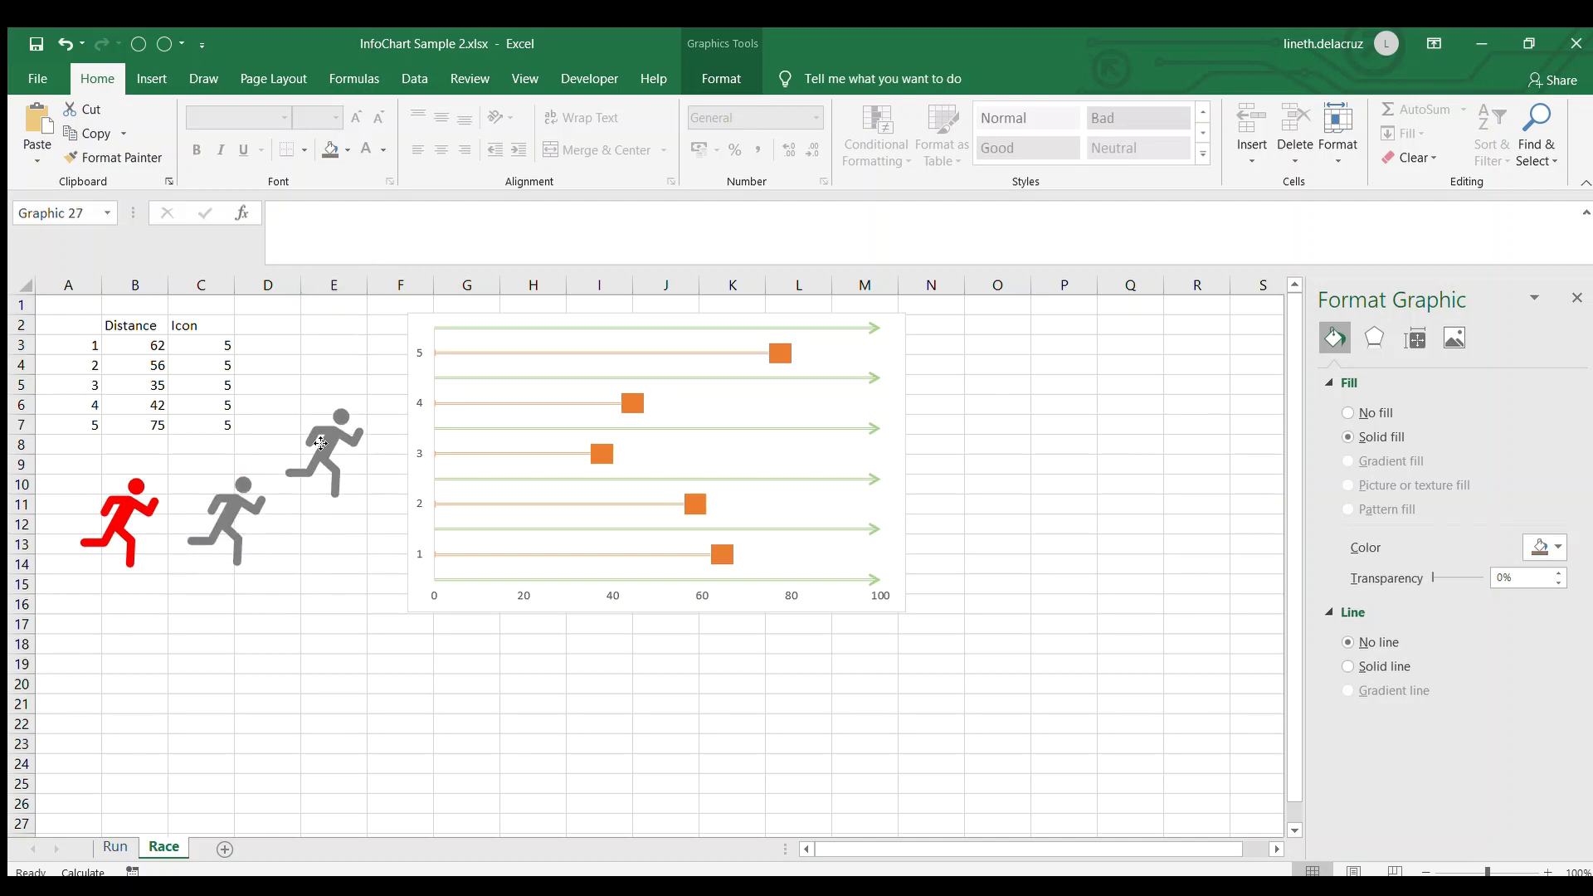
click(332, 149)
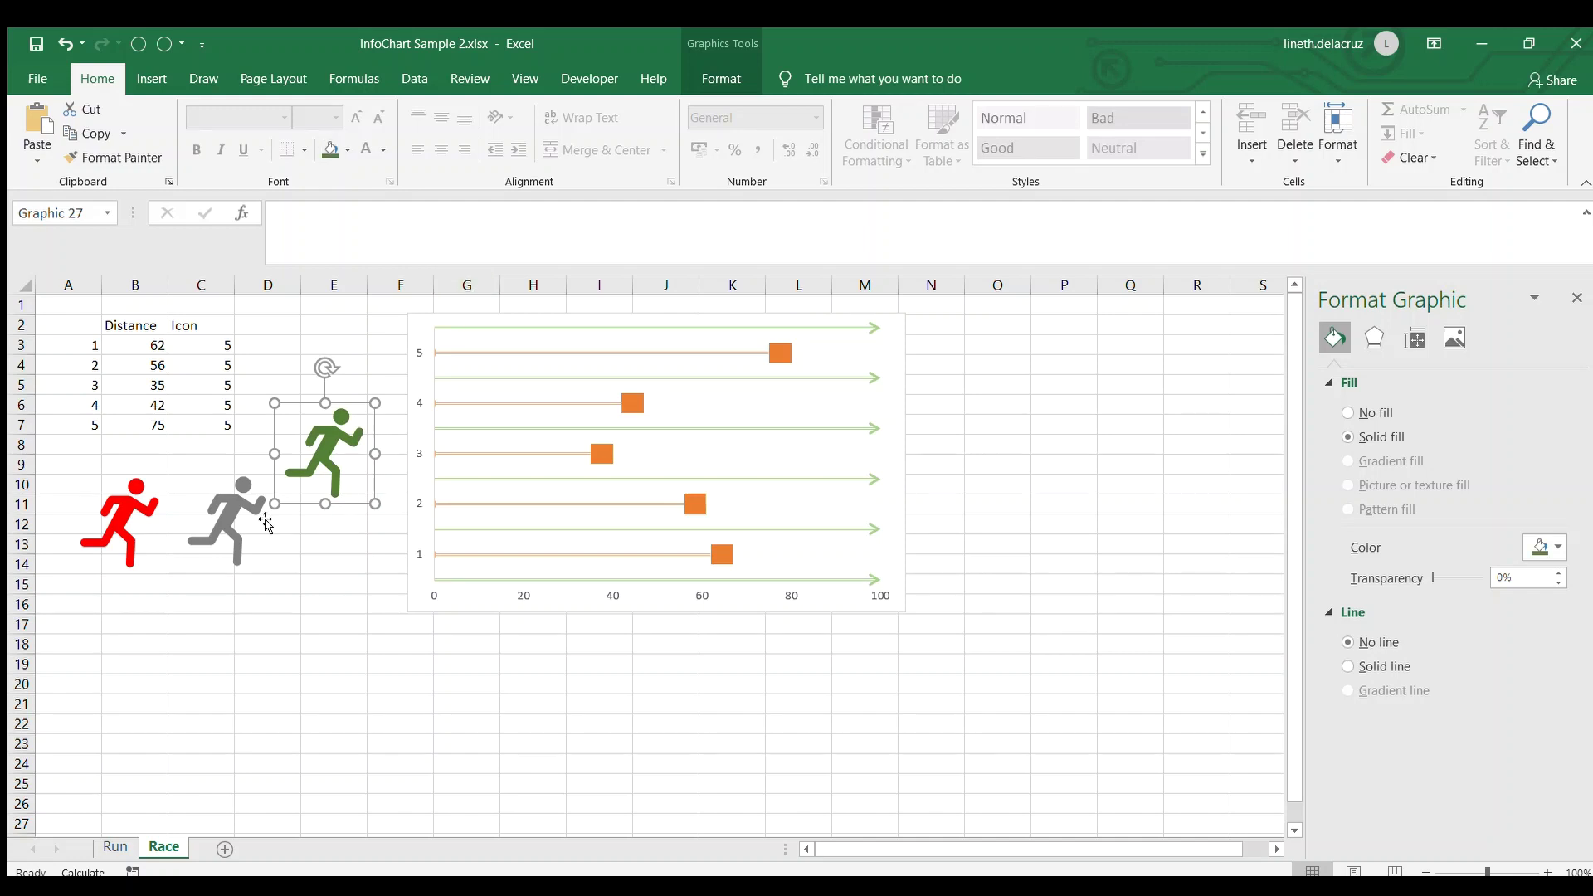
drag(336, 485, 336, 598)
click(332, 149)
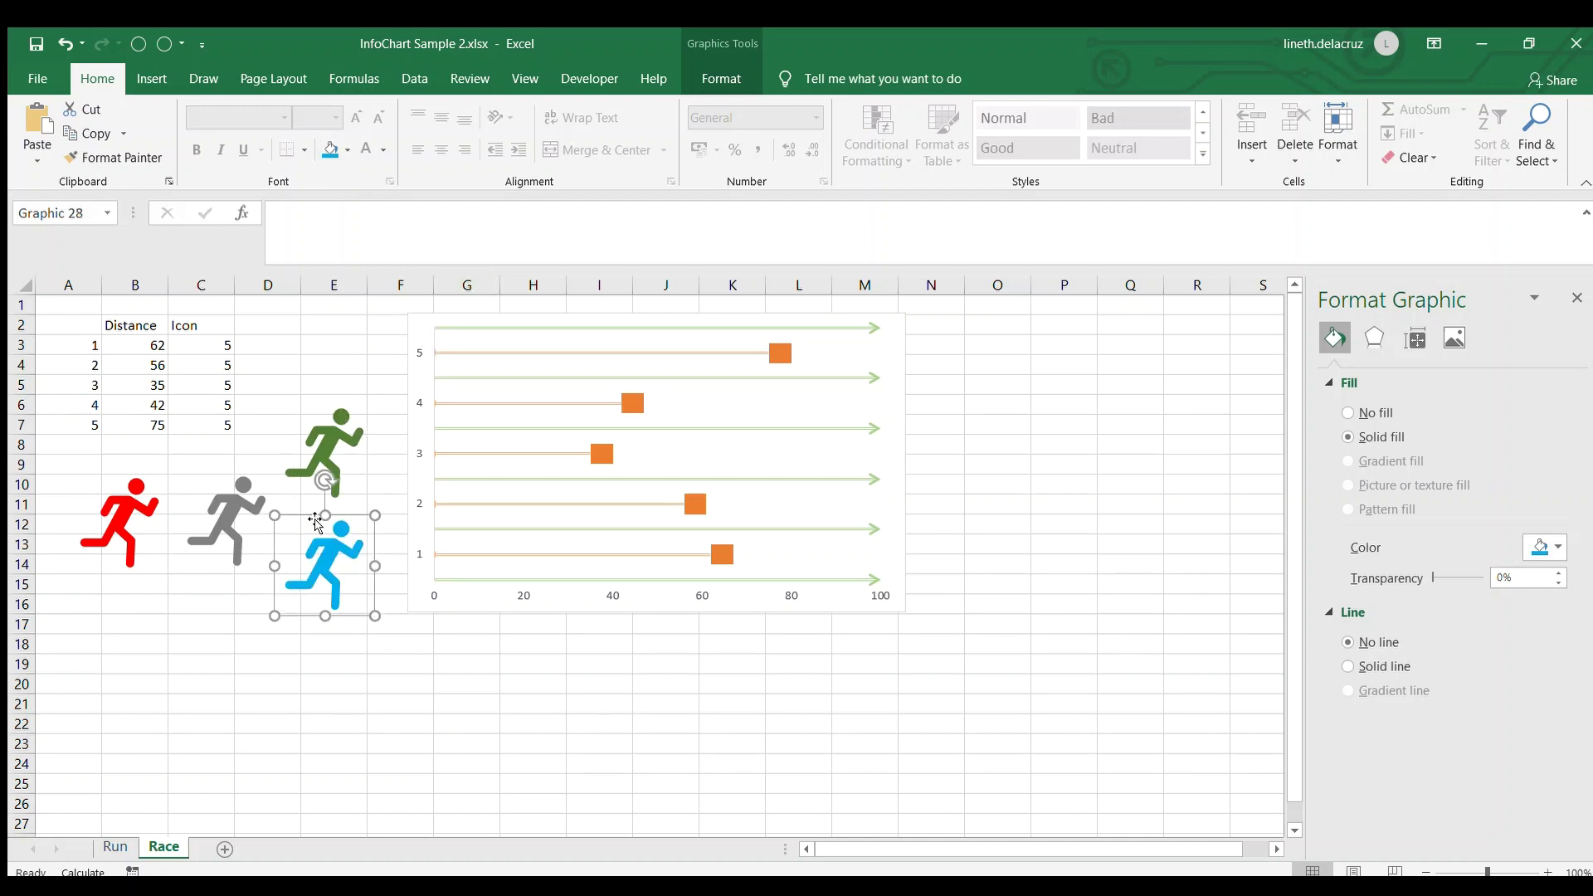
drag(331, 572, 219, 617)
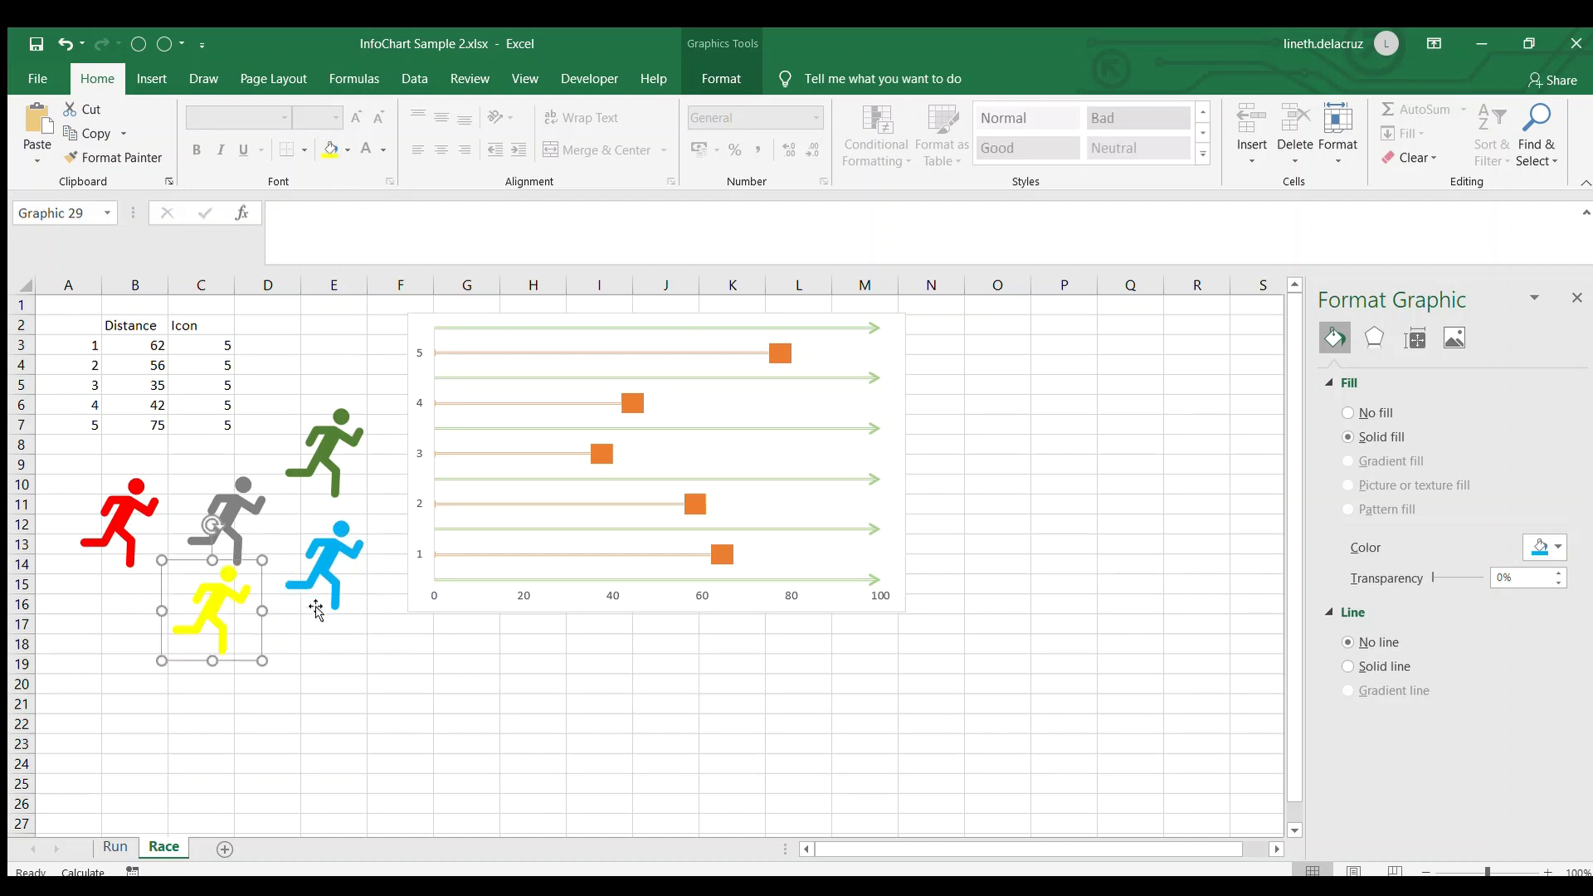
click(330, 149)
Paste the red runner as the lane 5 marker and the green runner on lane 4.
click(345, 696)
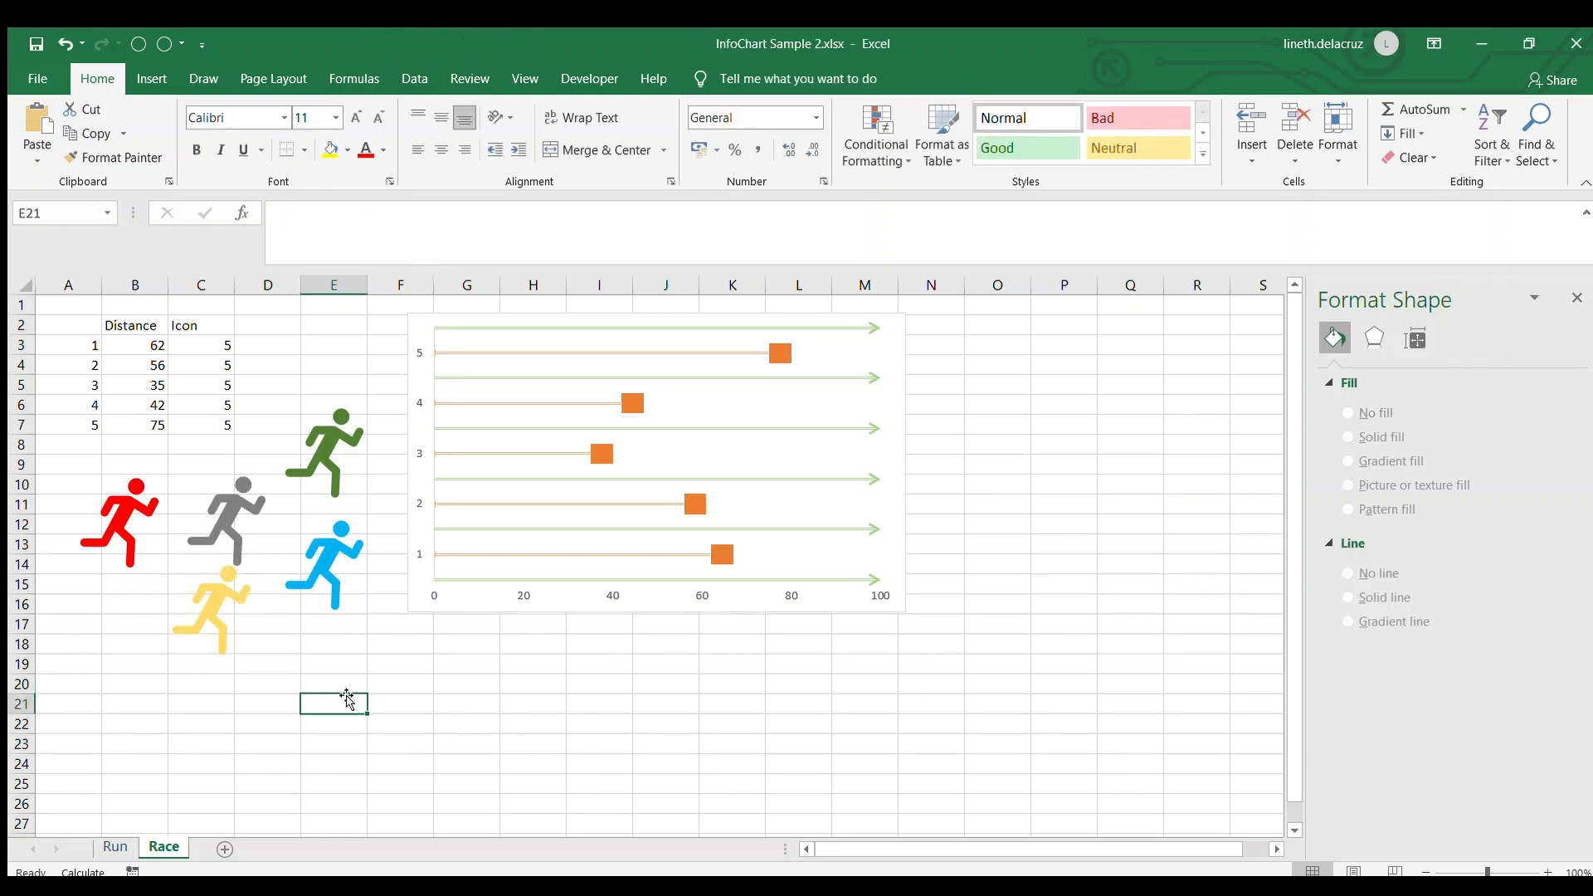
click(135, 512)
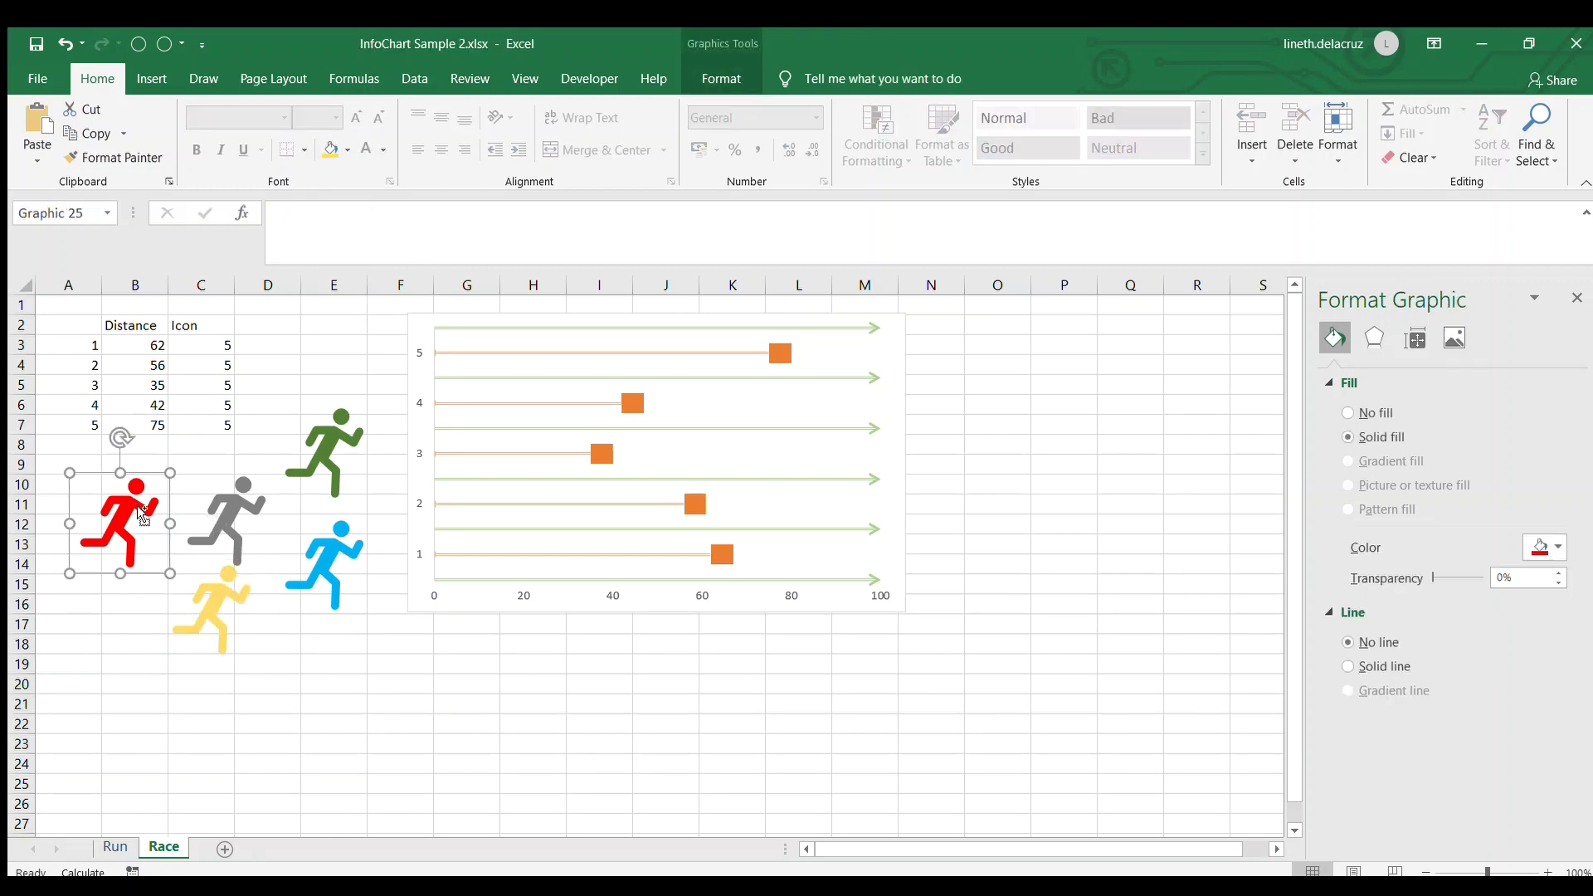
click(780, 351)
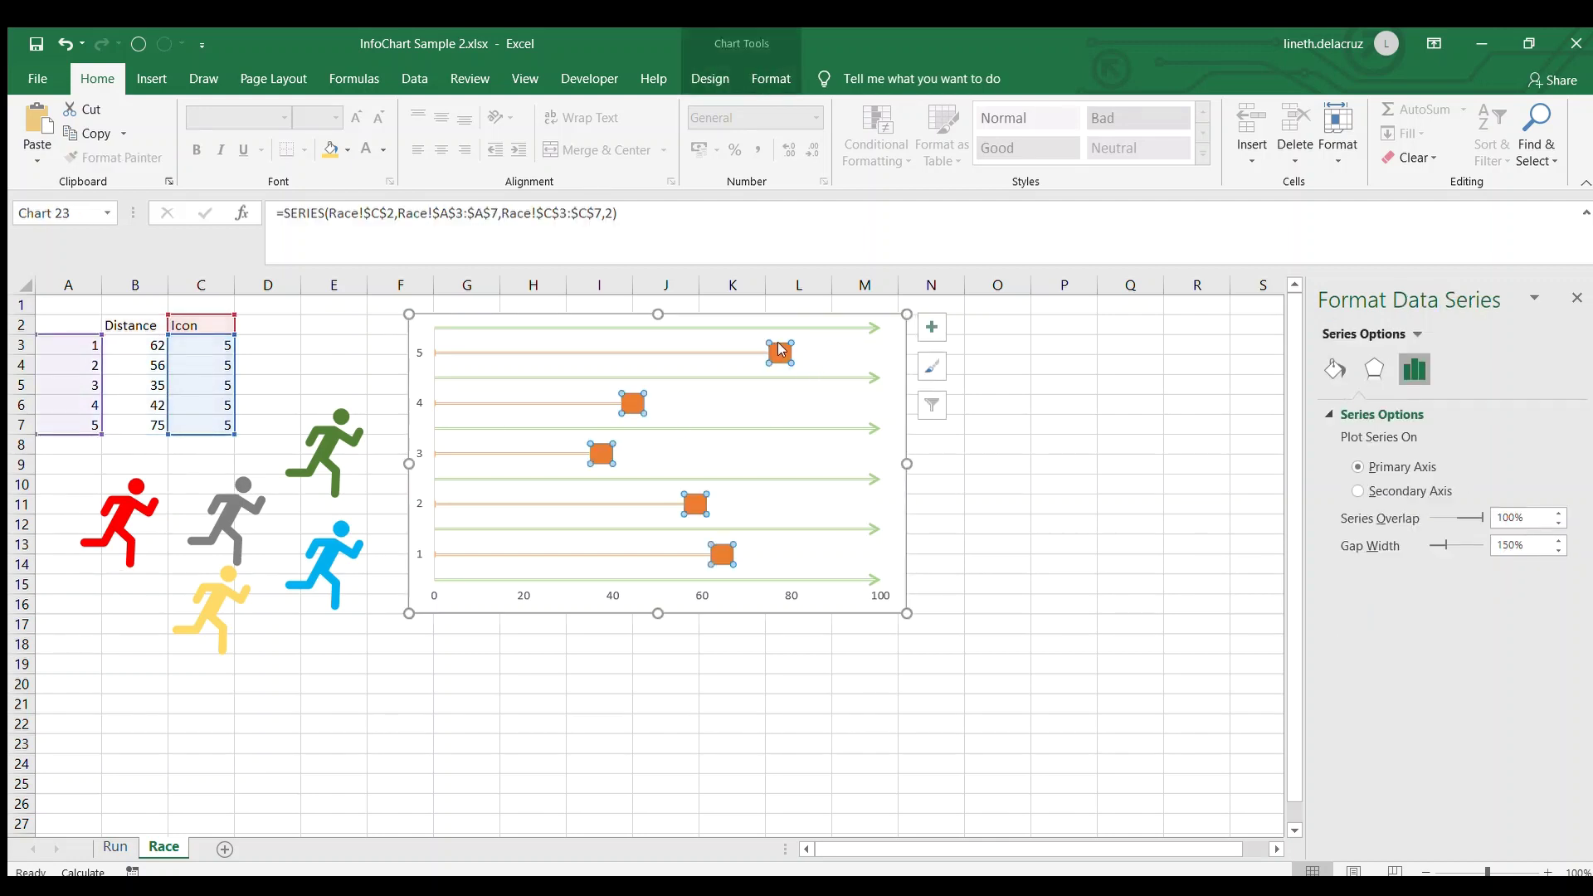
click(780, 349)
key(ctrl+v)
click(339, 441)
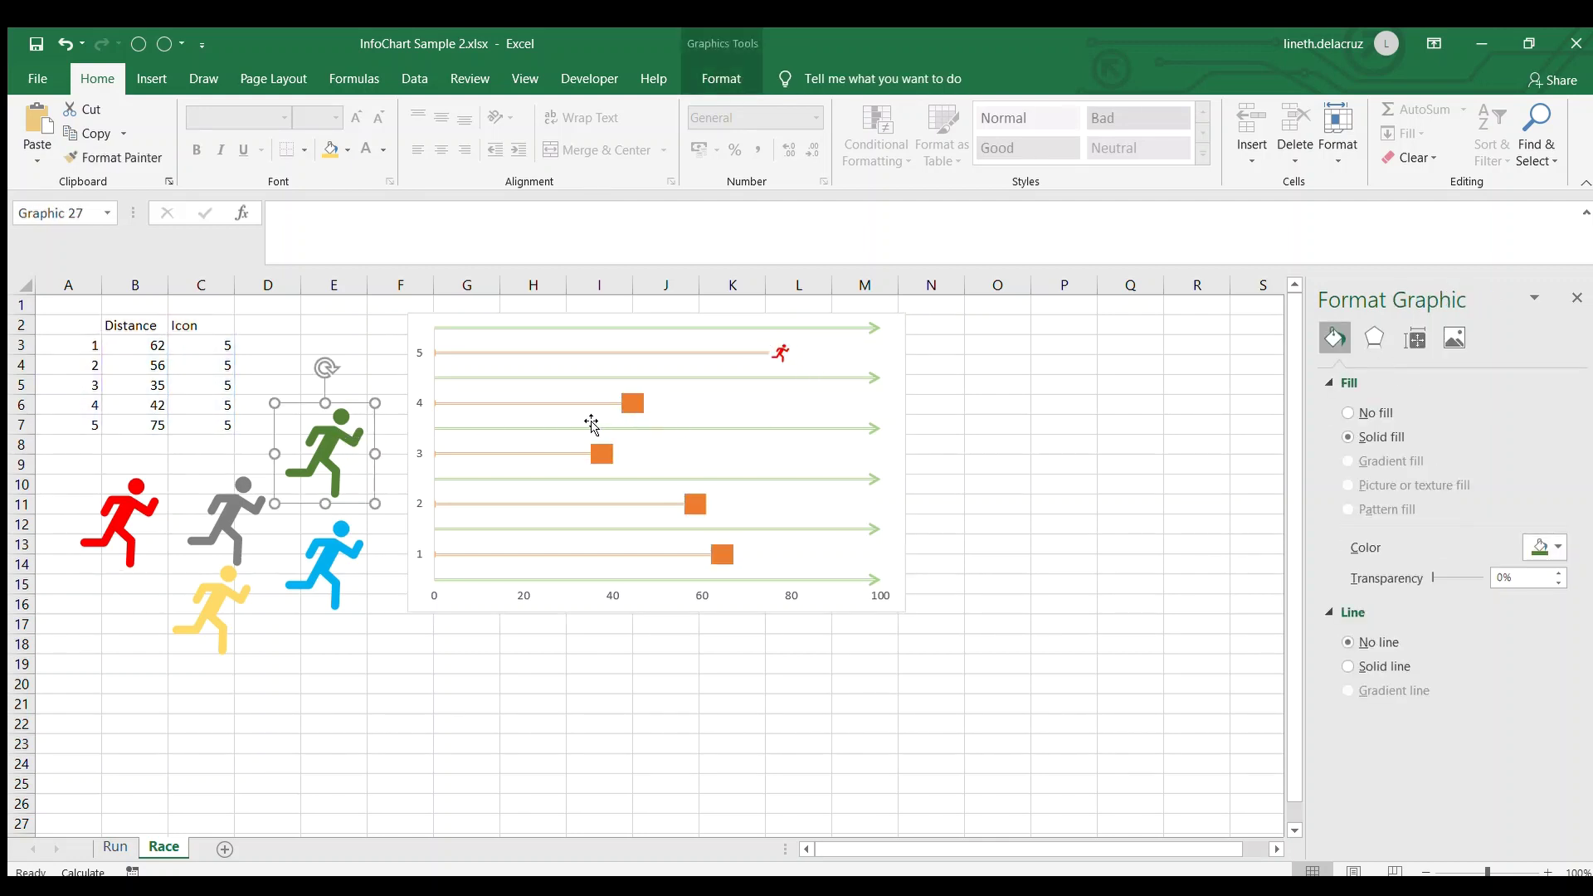
key(ctrl+c)
click(636, 403)
click(626, 397)
key(ctrl+v)
Paste the gray runner as the lane 3 marker and the blue runner on lane 2.
click(224, 519)
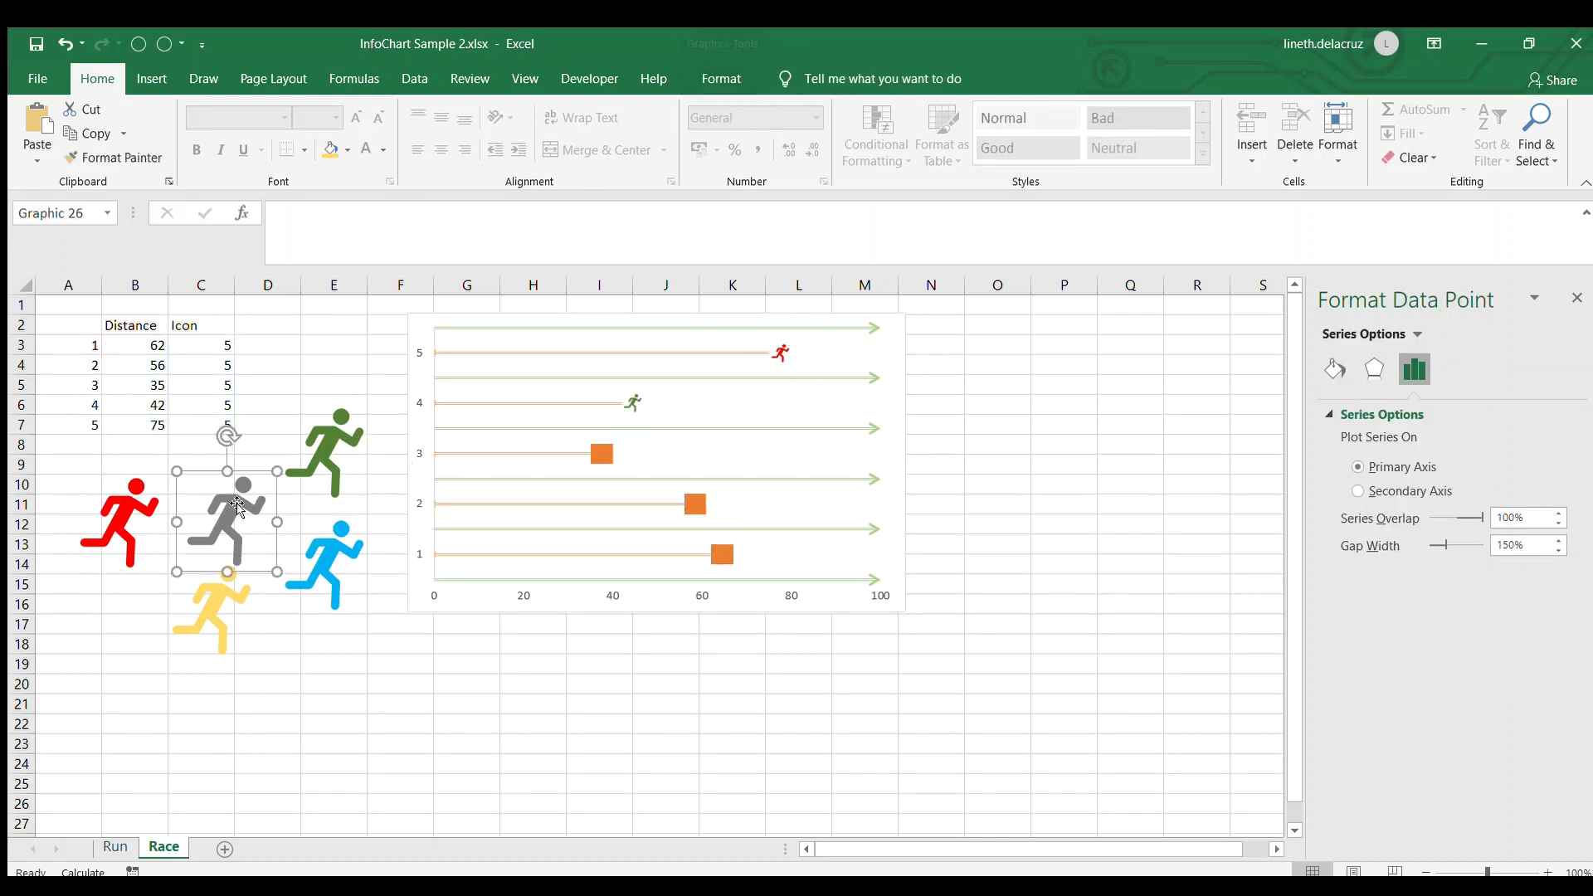
key(ctrl+c)
click(601, 454)
click(602, 454)
key(ctrl+v)
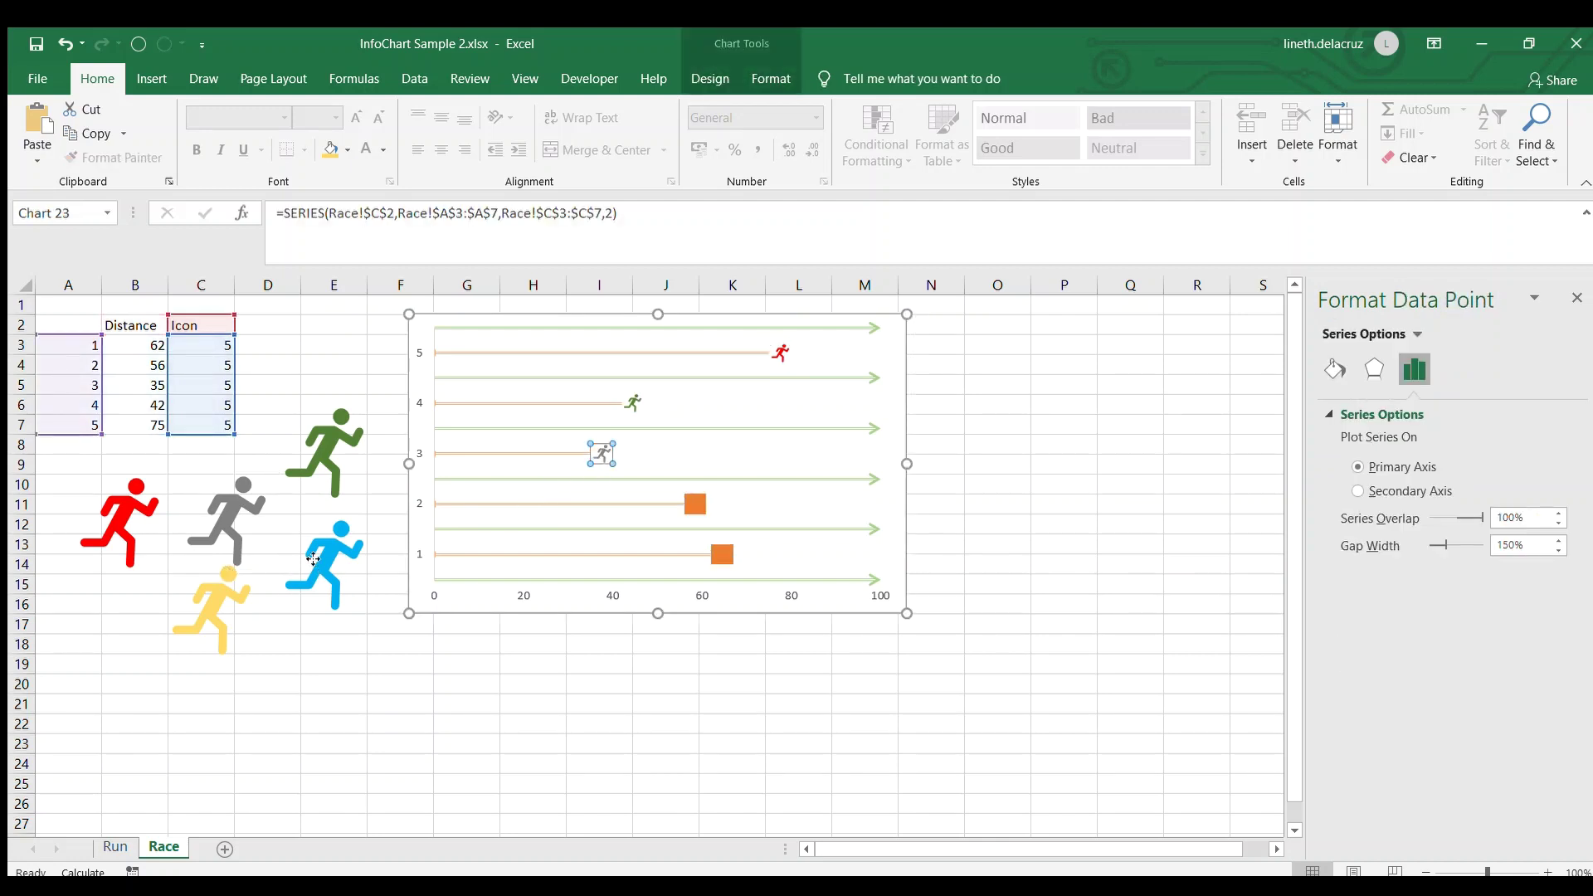
click(319, 560)
key(ctrl+c)
click(682, 521)
click(696, 503)
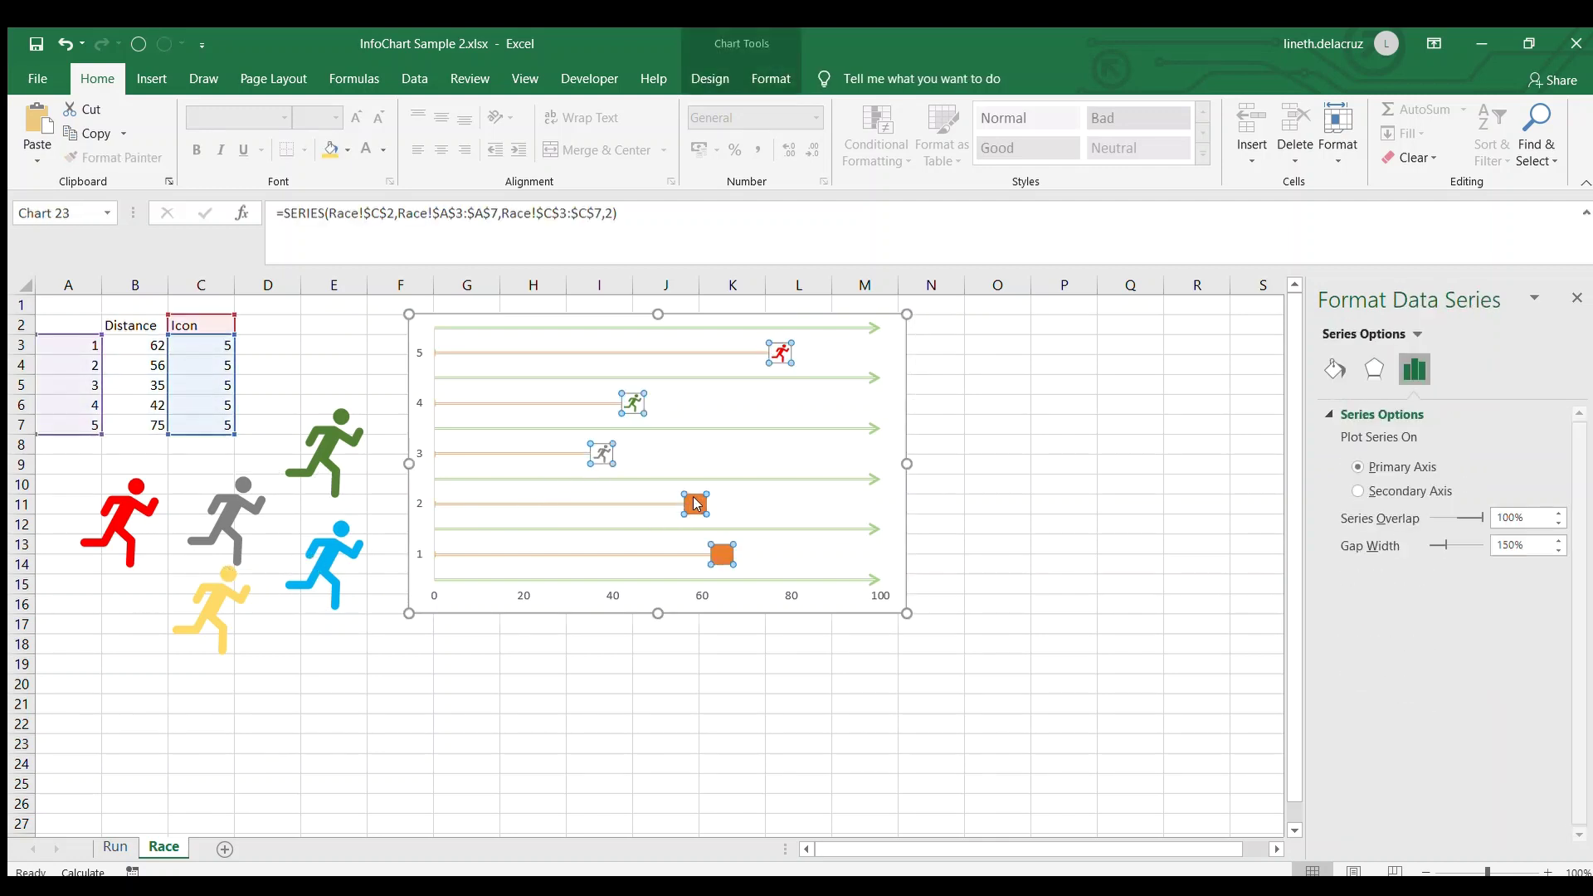
click(695, 504)
key(ctrl+v)
Paste the yellow runner as the lane 1 marker.
click(223, 606)
key(ctrl+c)
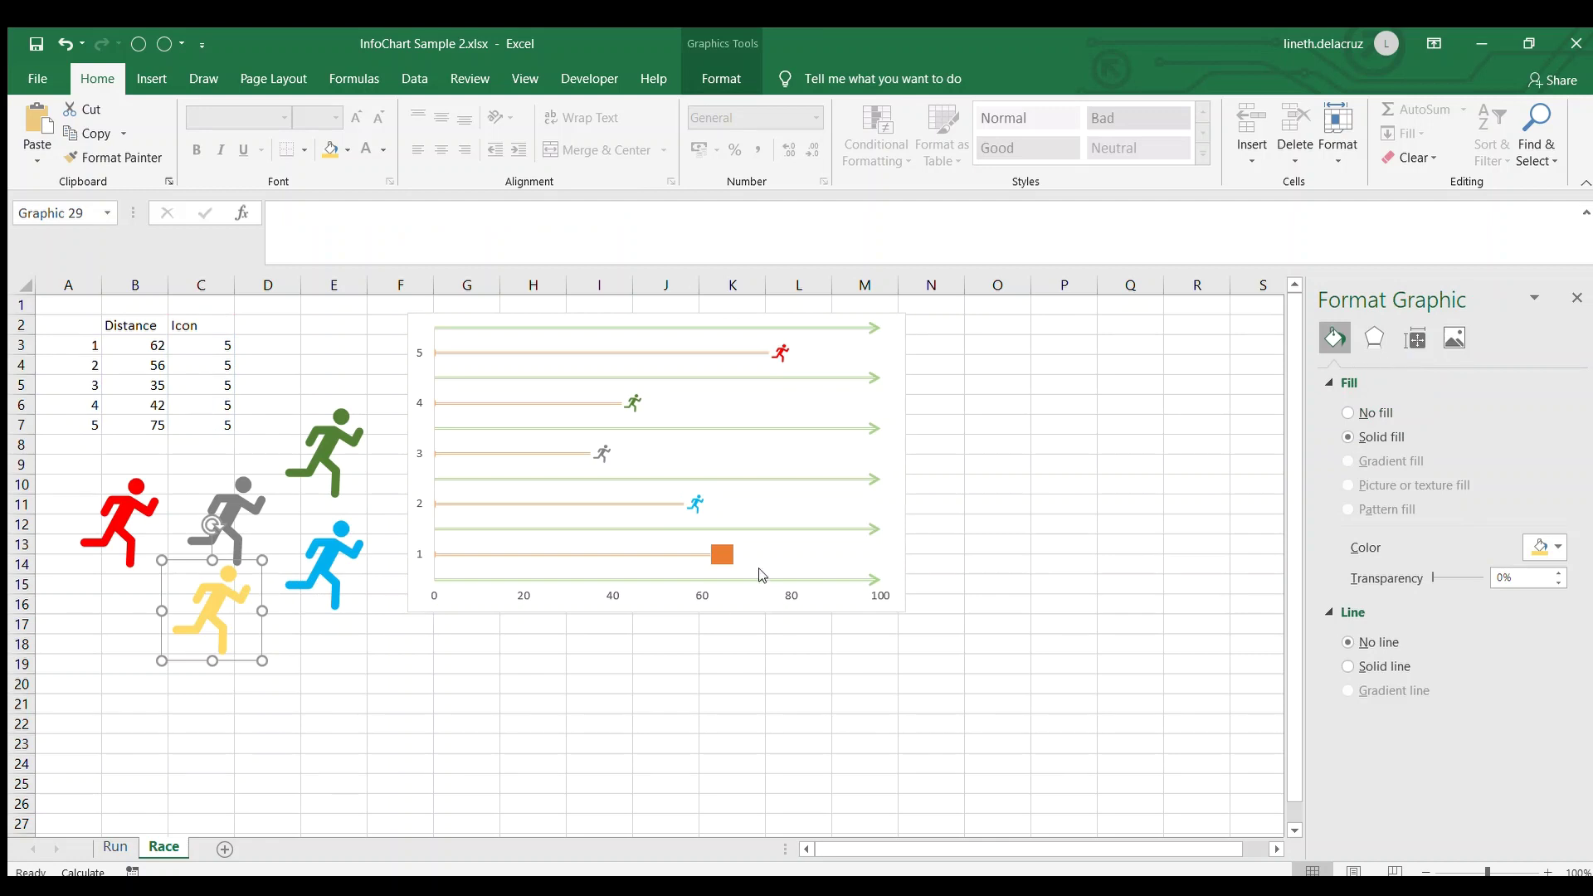
click(720, 552)
click(720, 551)
key(ctrl+v)
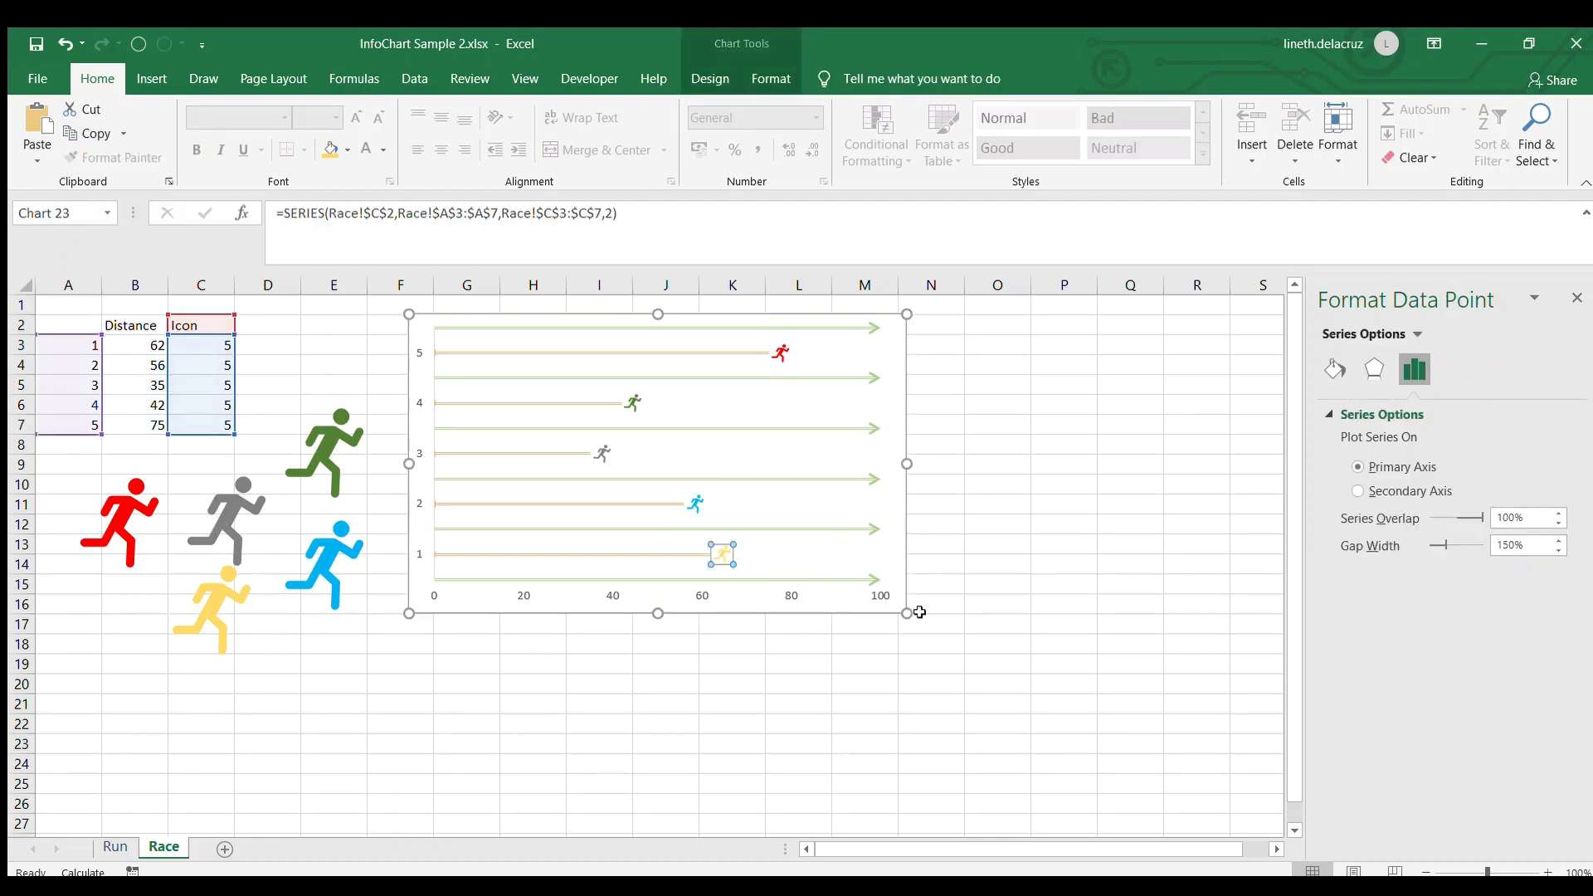
Resize and reposition the chart and its plot area to span roughly columns F–P, rows 3–24.
key(Escape)
drag(907, 613, 1080, 687)
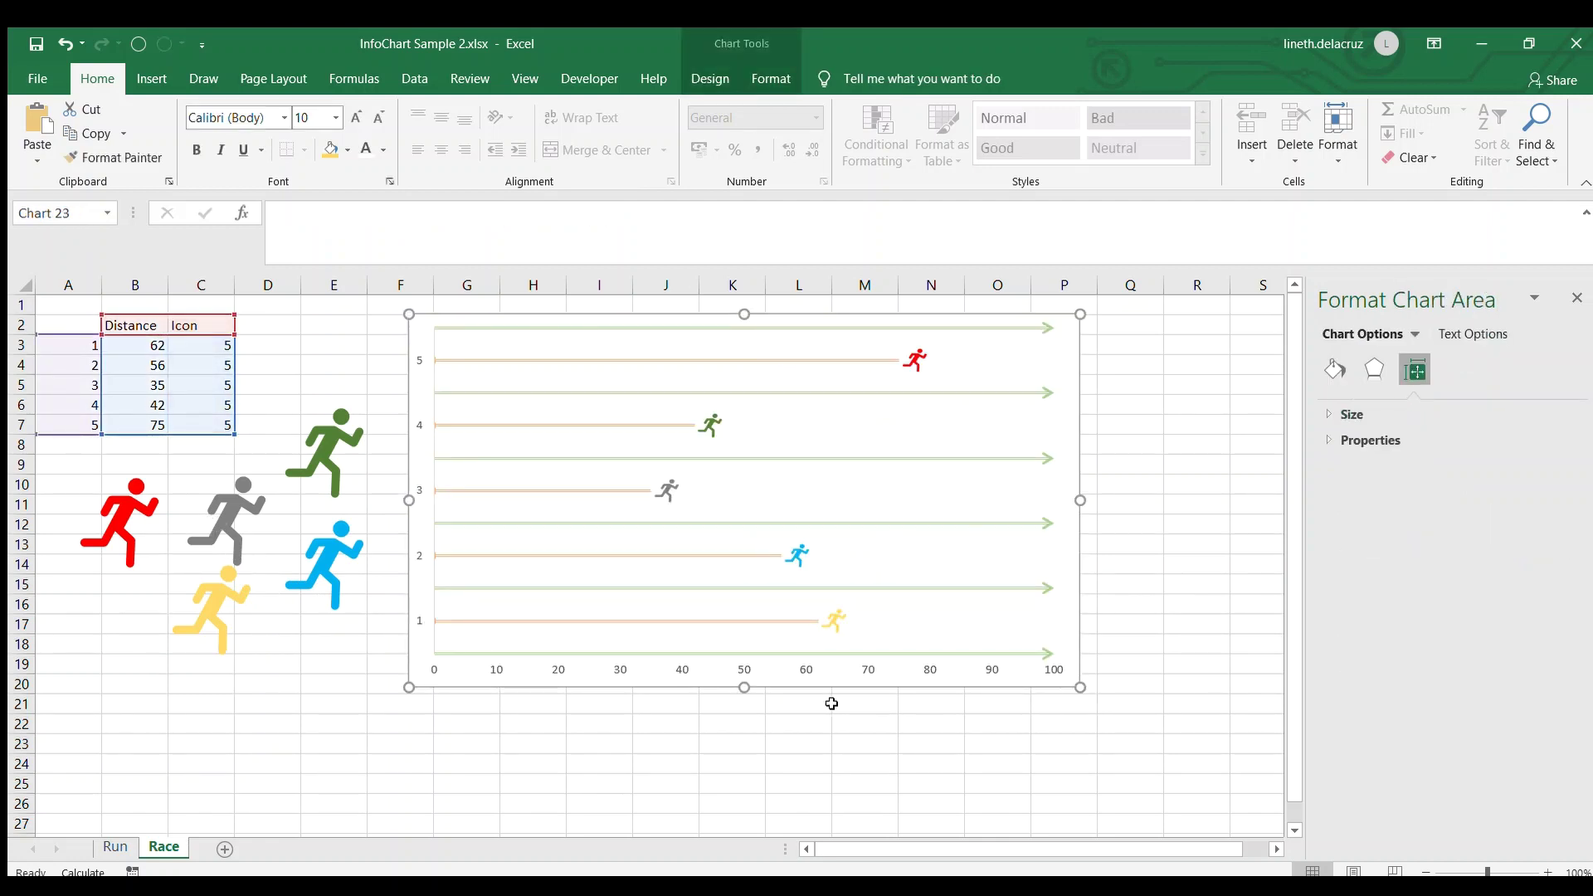
drag(751, 691, 722, 741)
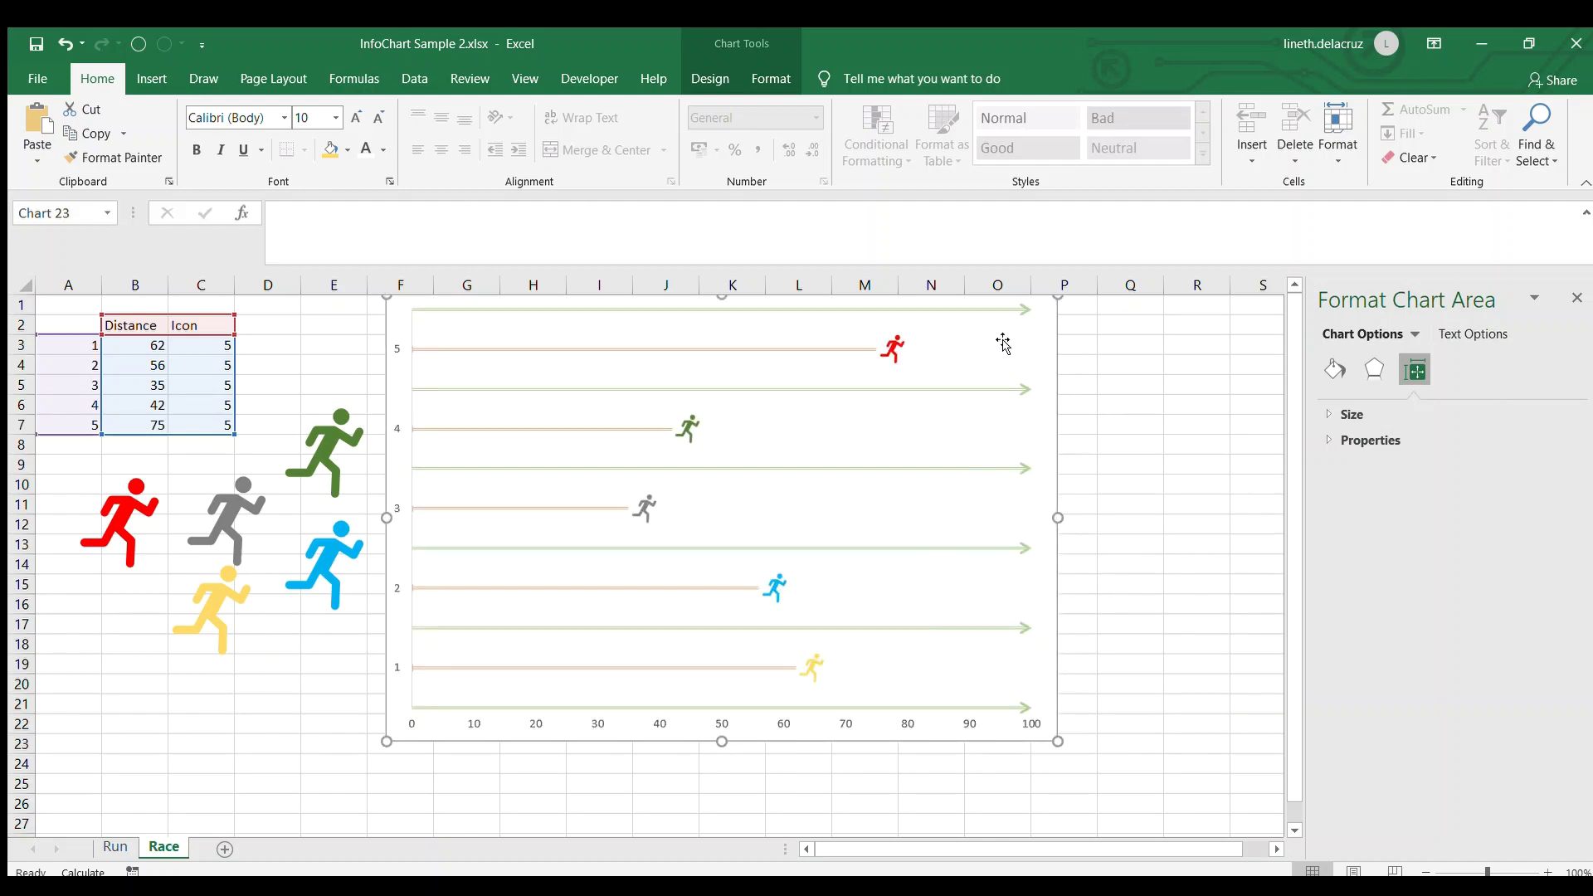
click(996, 366)
drag(996, 369, 1006, 383)
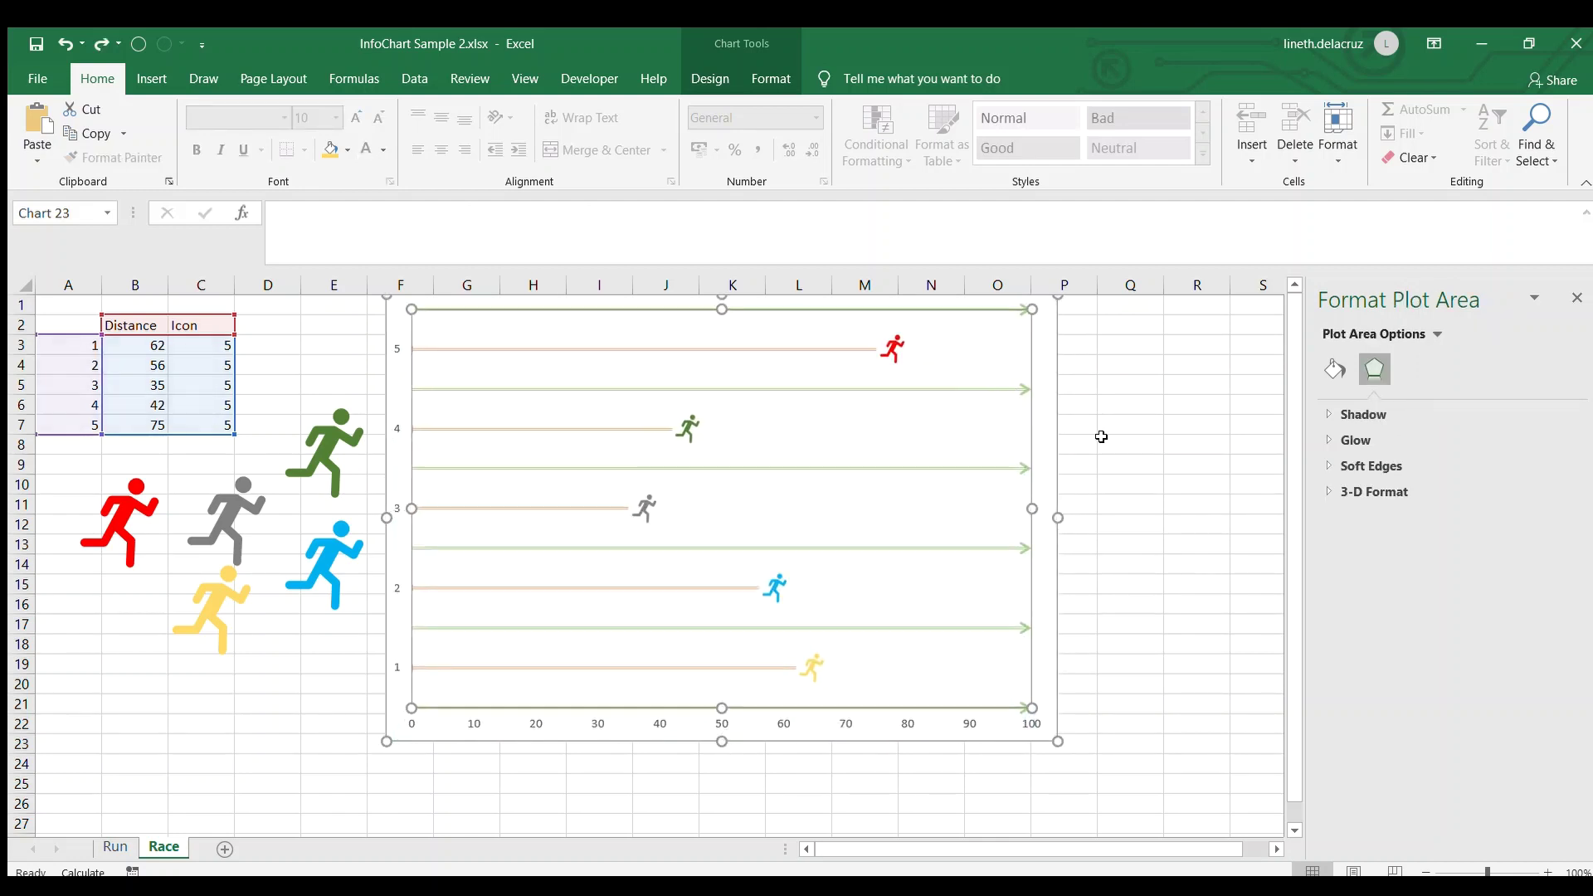
click(1195, 463)
drag(1038, 562, 1047, 605)
click(1141, 566)
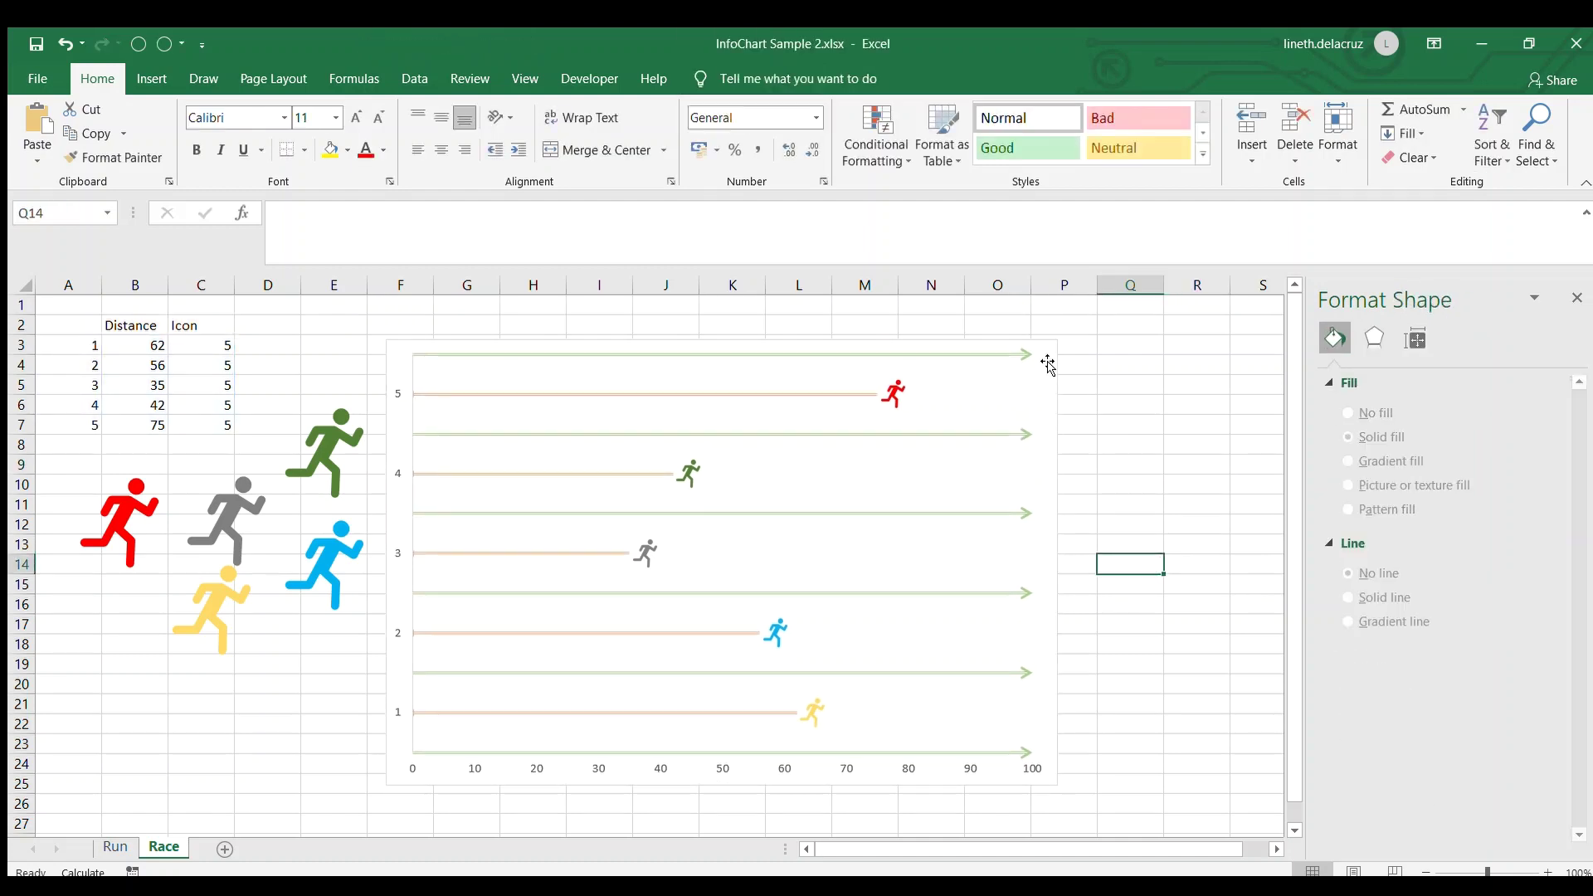
Fill the chart area dark navy and make the axis labels white.
click(1047, 361)
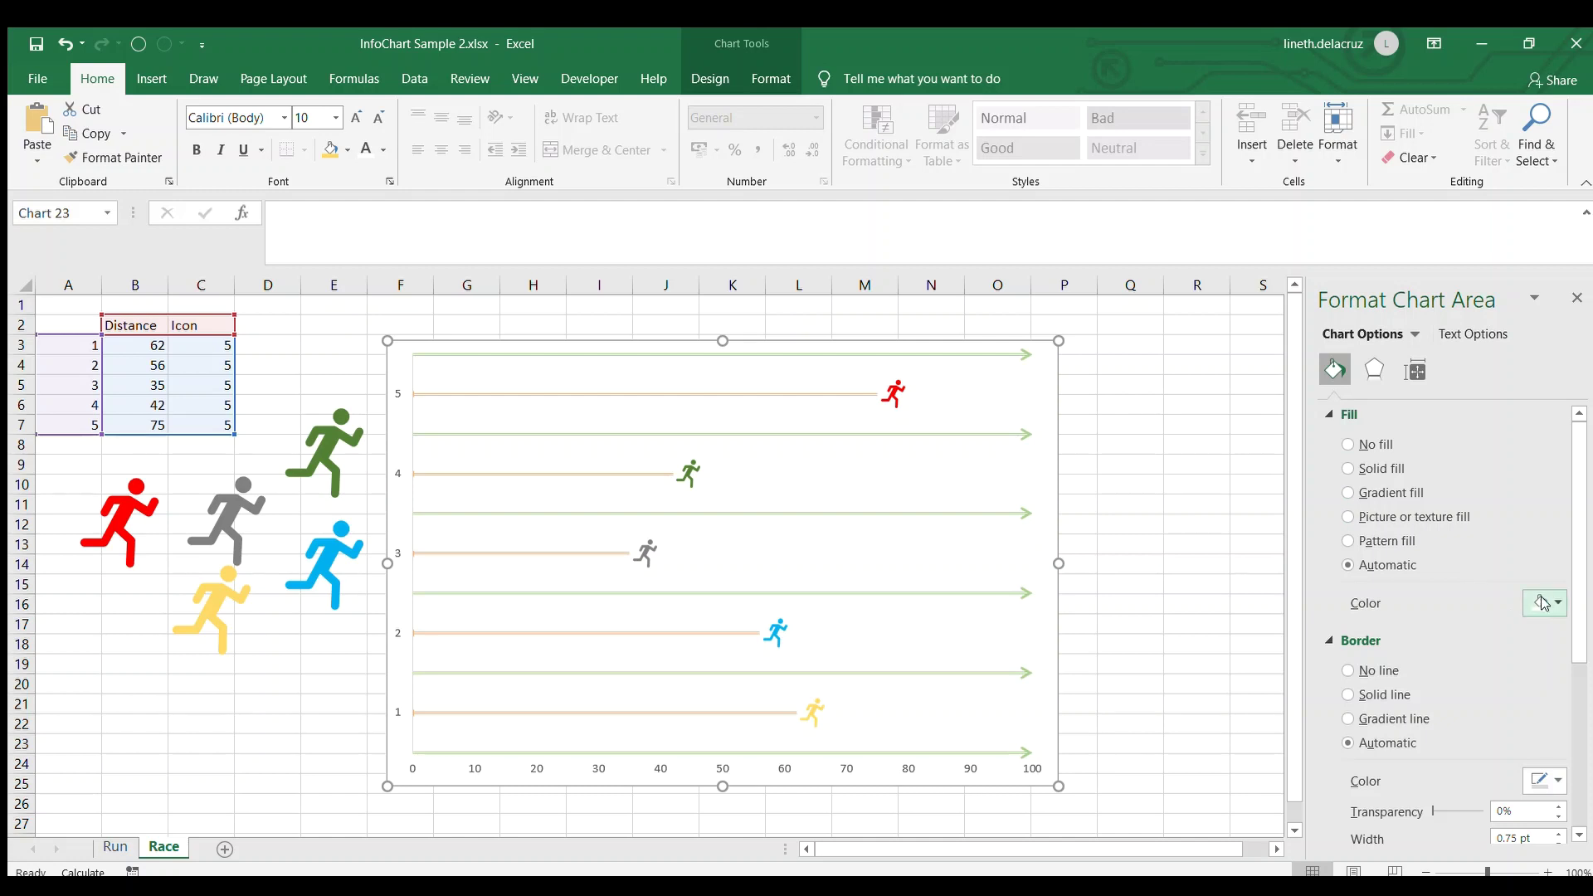
click(1500, 715)
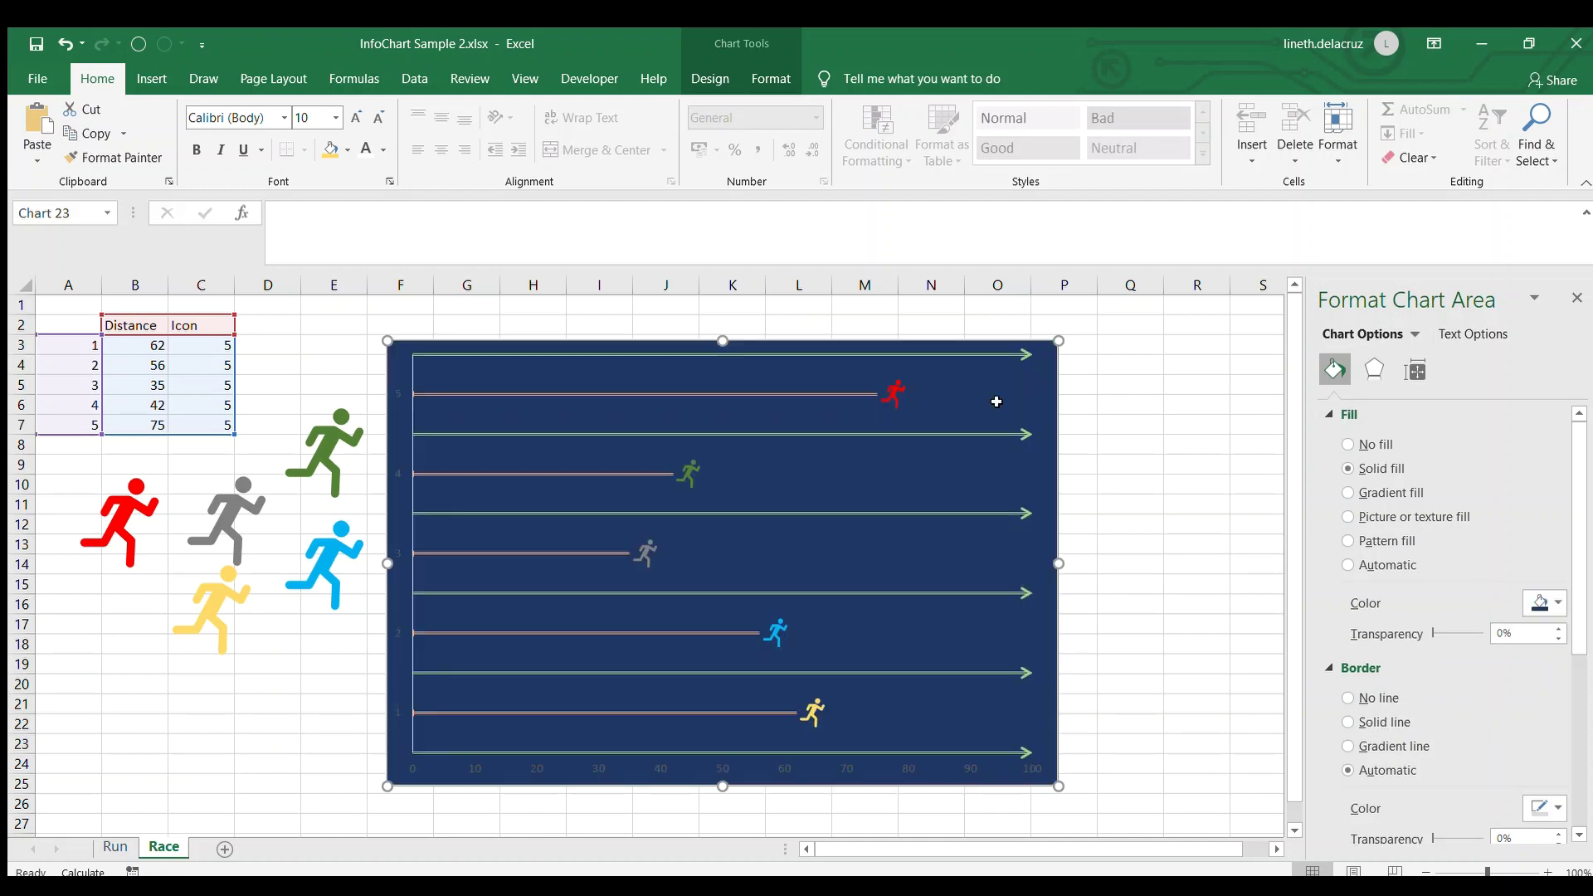
click(366, 149)
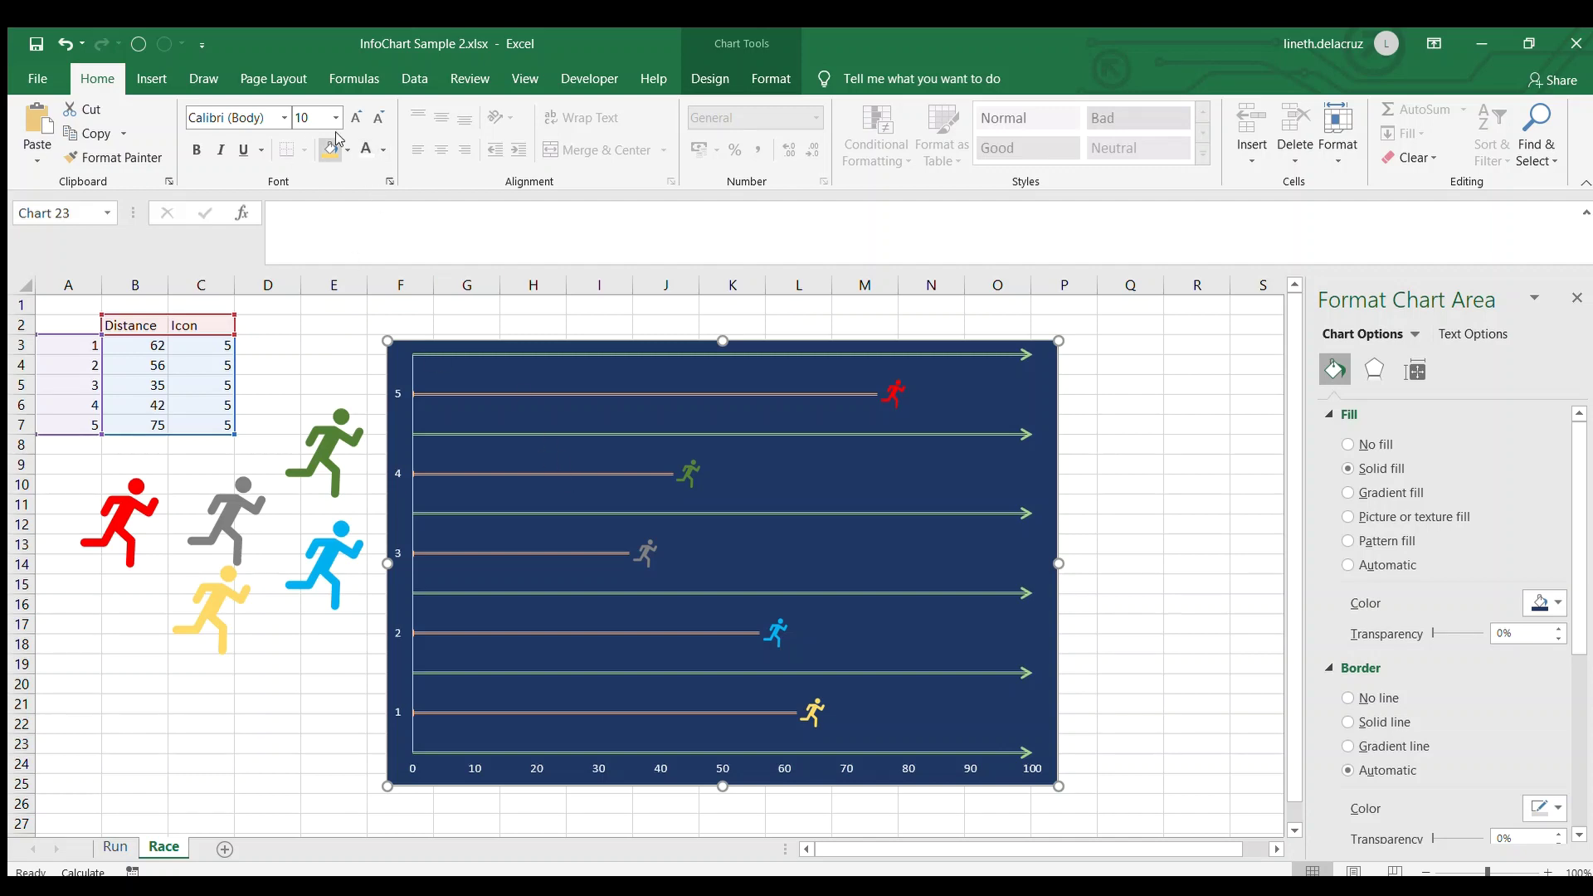
click(1109, 551)
Select all five loose runner graphics (green, blue, yellow, gray, red) to delete them.
click(324, 444)
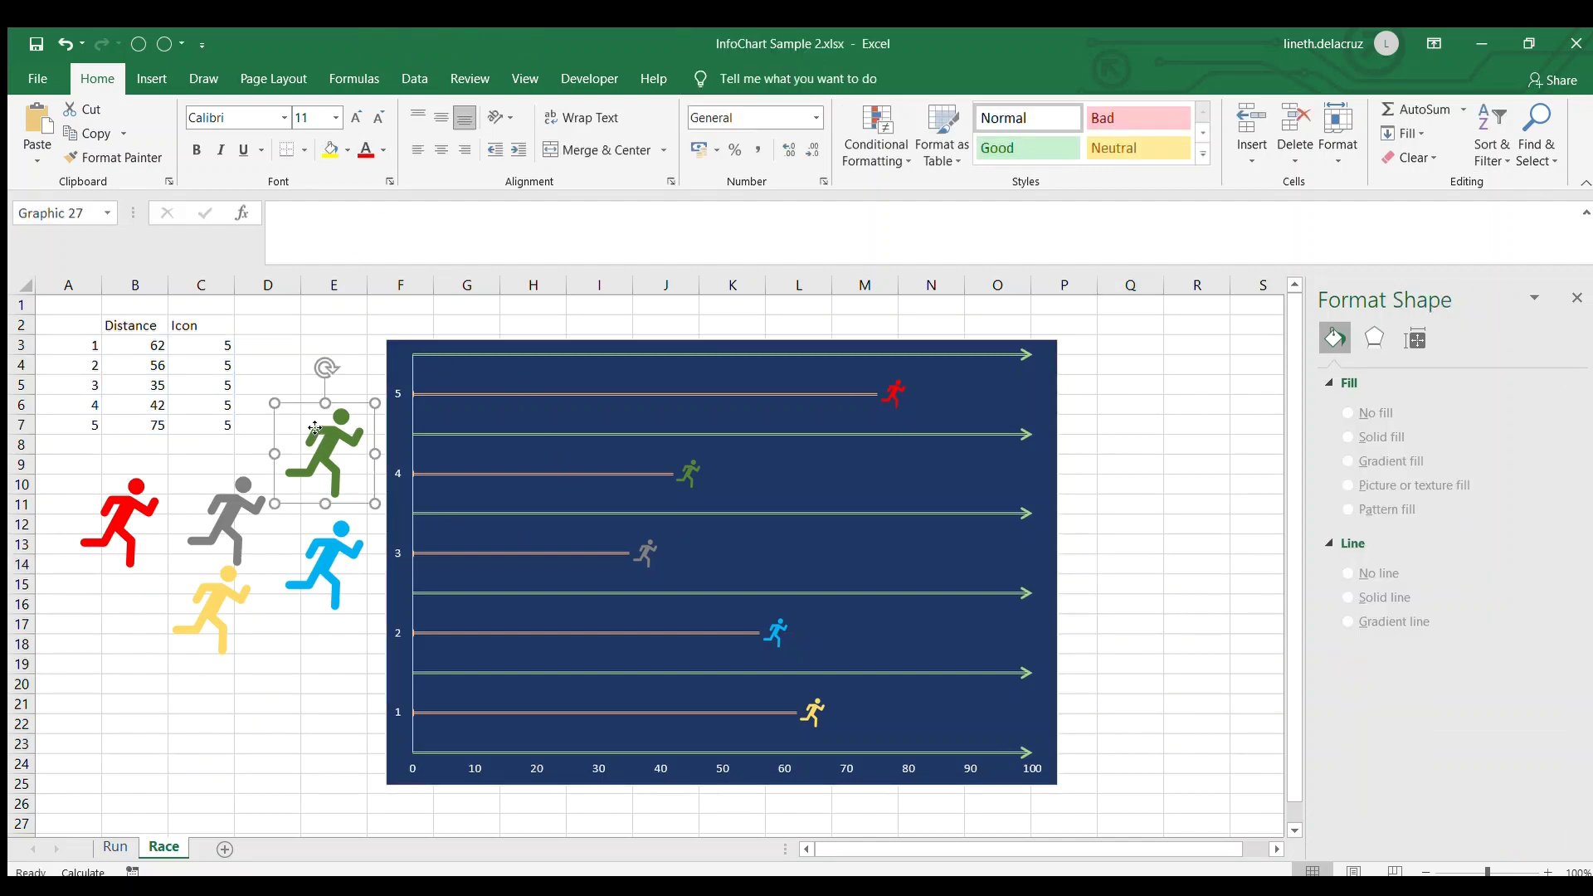
shift+click(333, 579)
shift+click(220, 614)
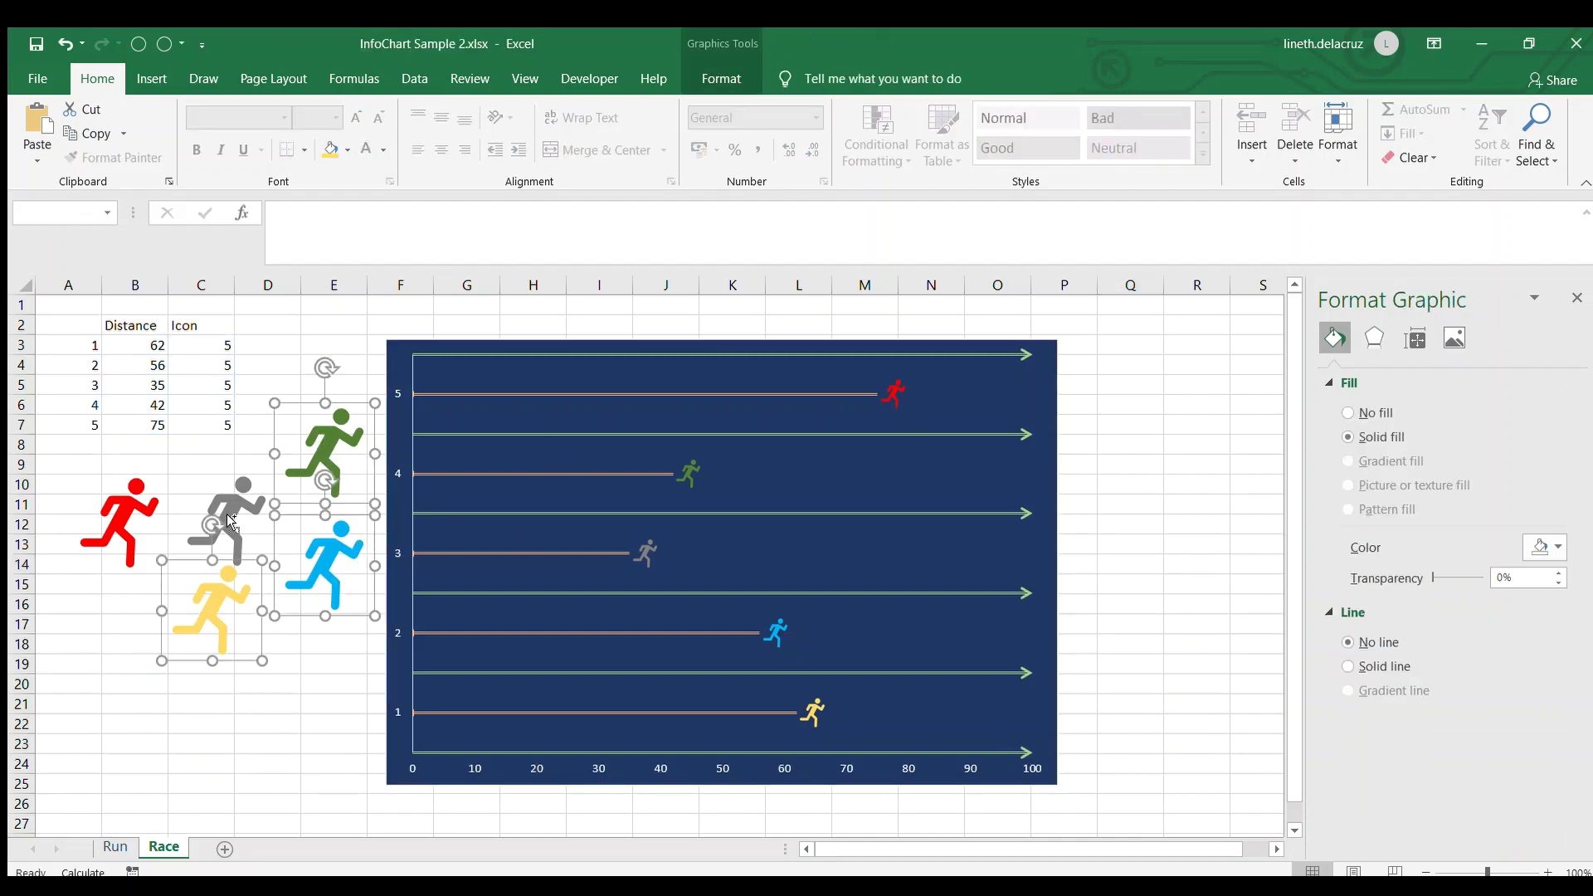
shift+click(226, 516)
shift+click(129, 506)
Delete the five loose runner graphics and recalculate until distances read 86, 66, 25, 50, 83.
key(Delete)
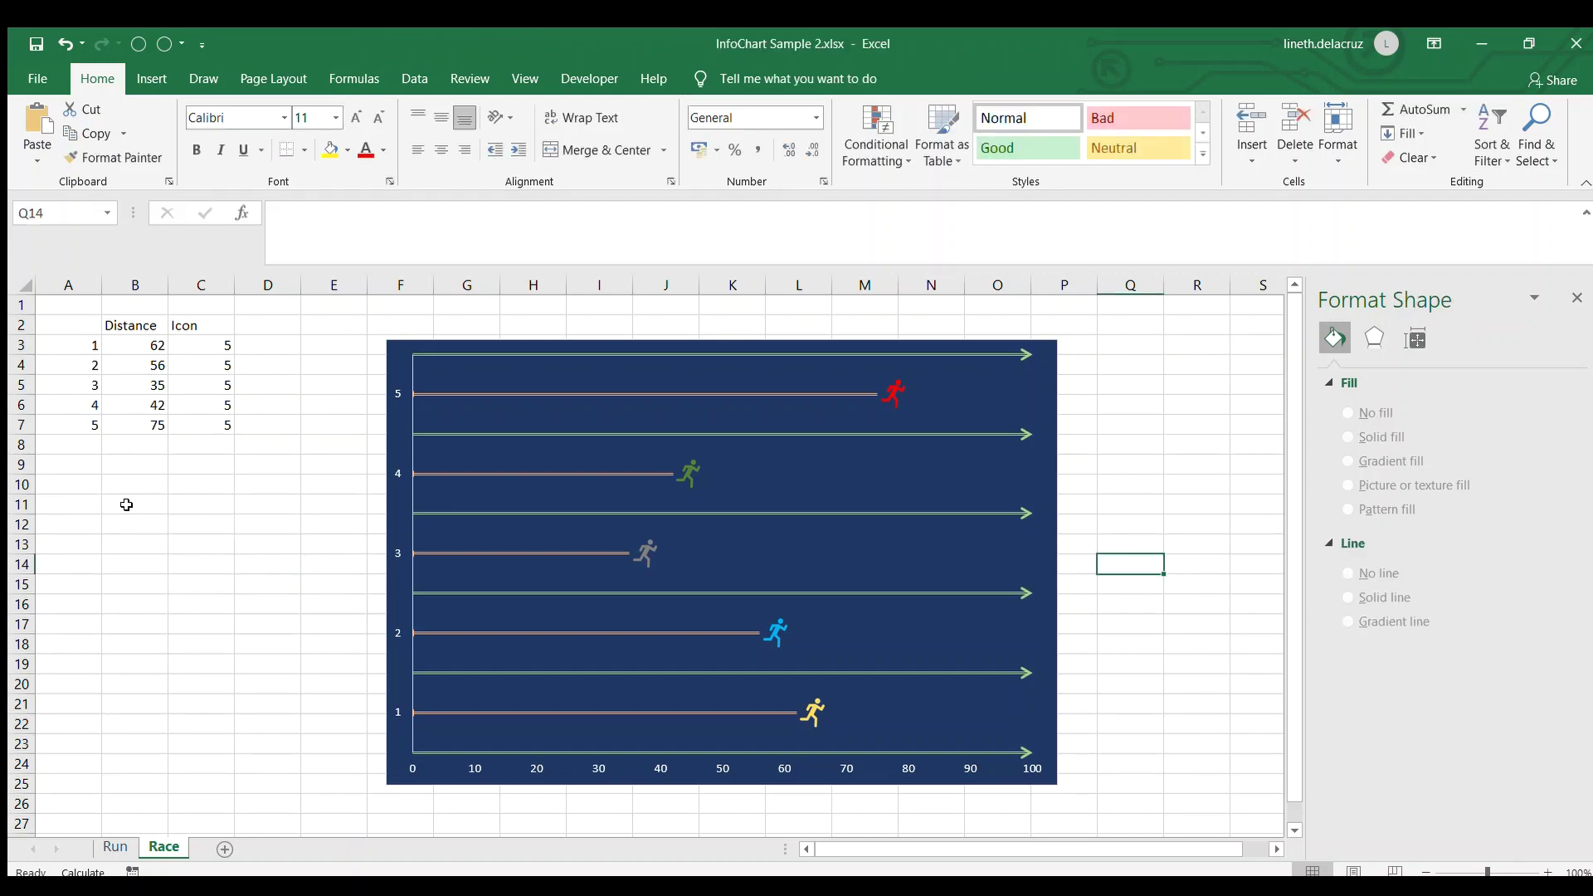
click(126, 504)
key(F9)
key(F9)
key(F9)
key(F9)
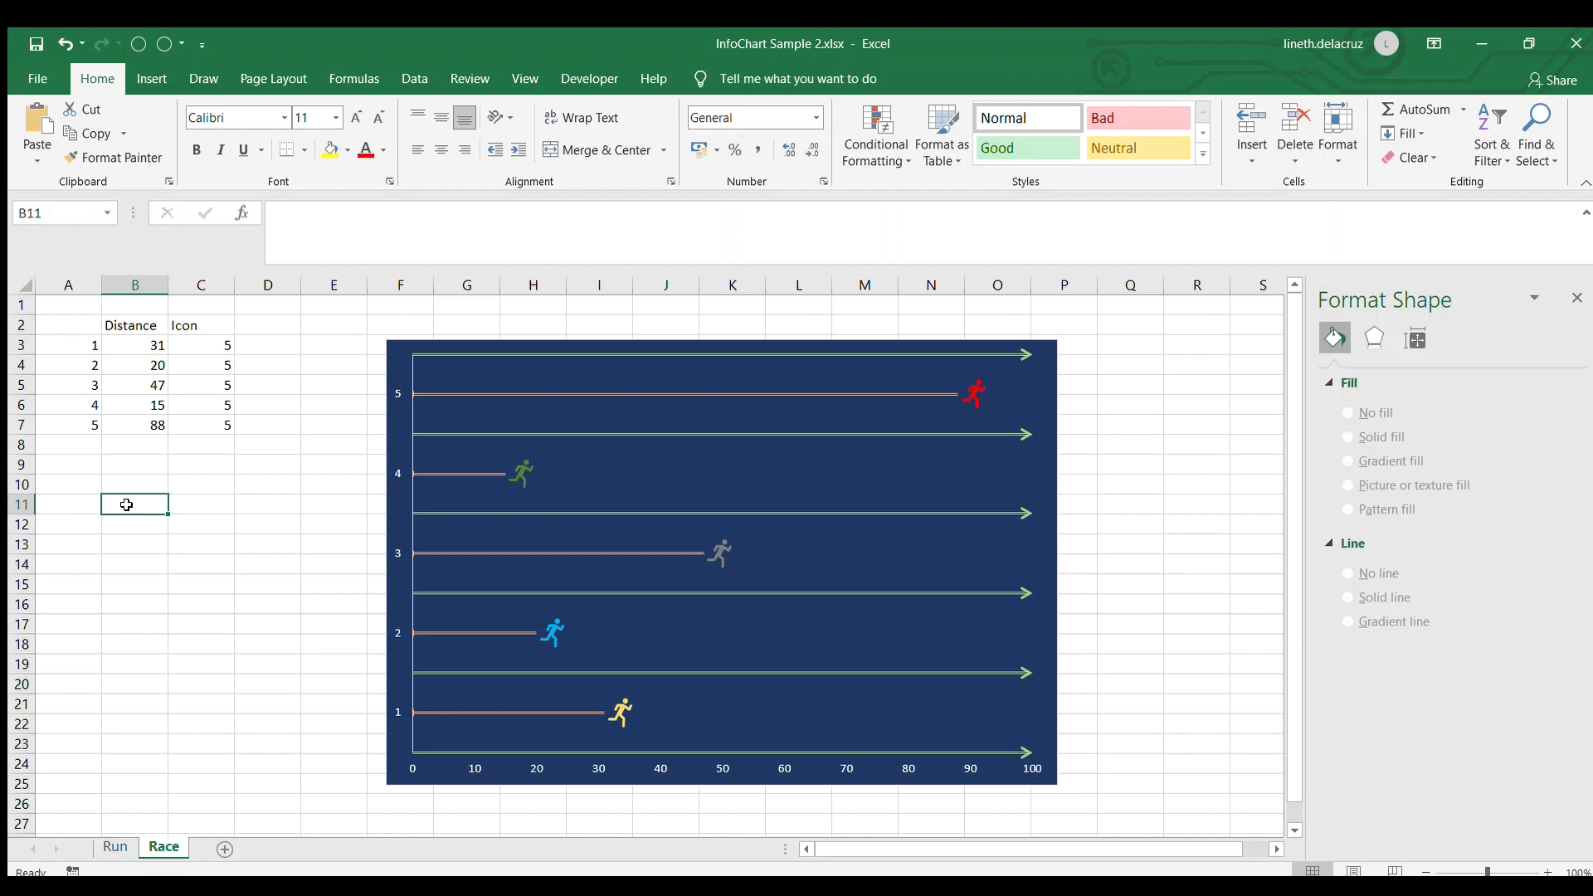
key(F9)
key(F9)
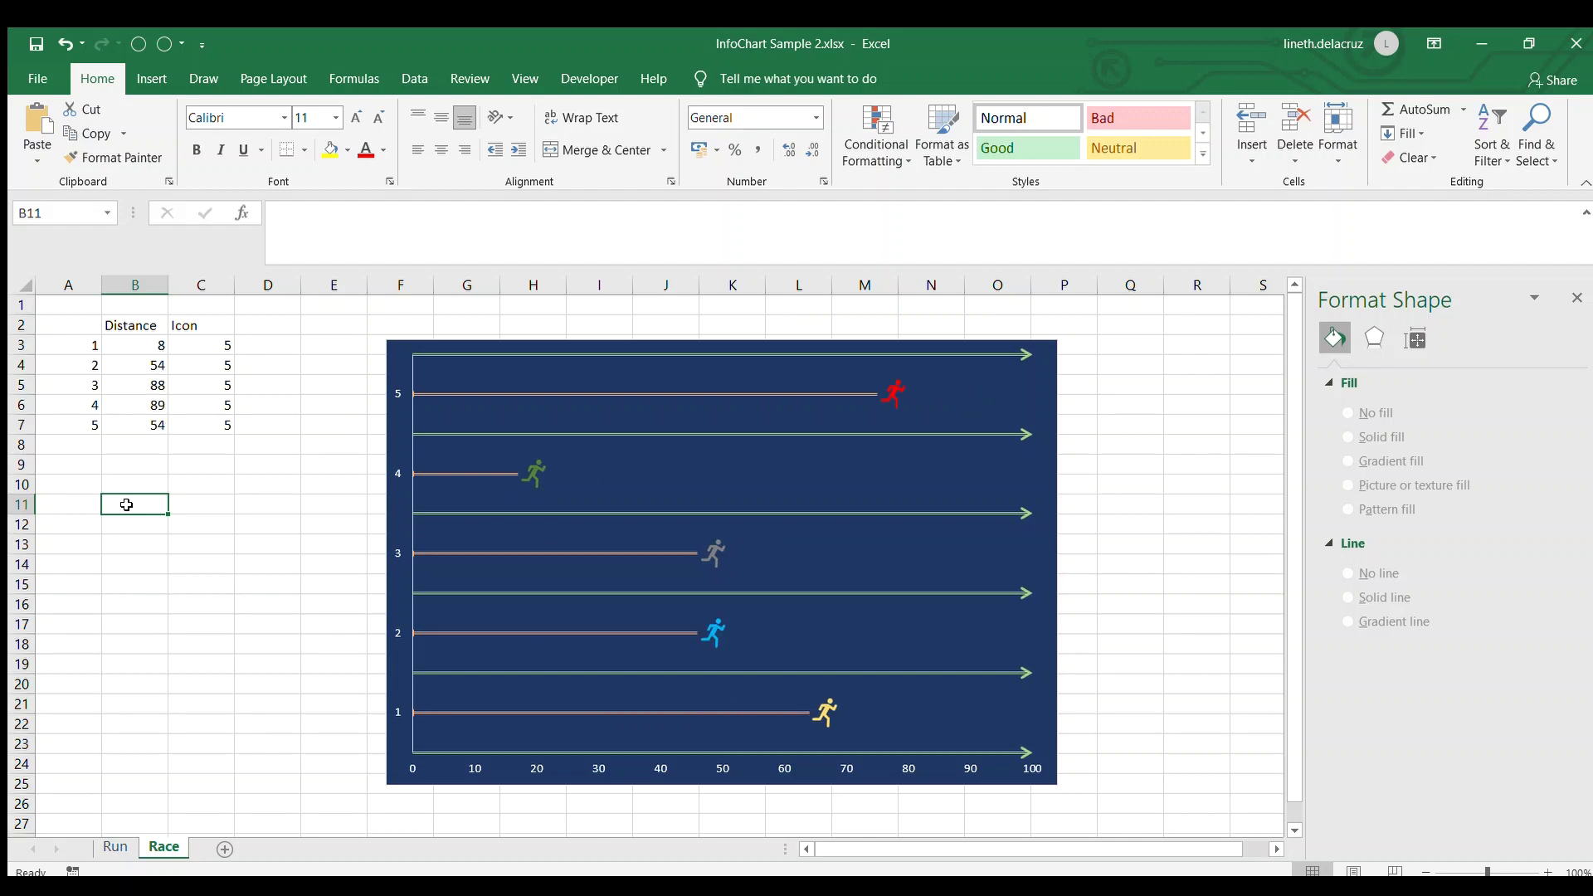
key(F9)
key(F9)
key(F9)
key(F9)
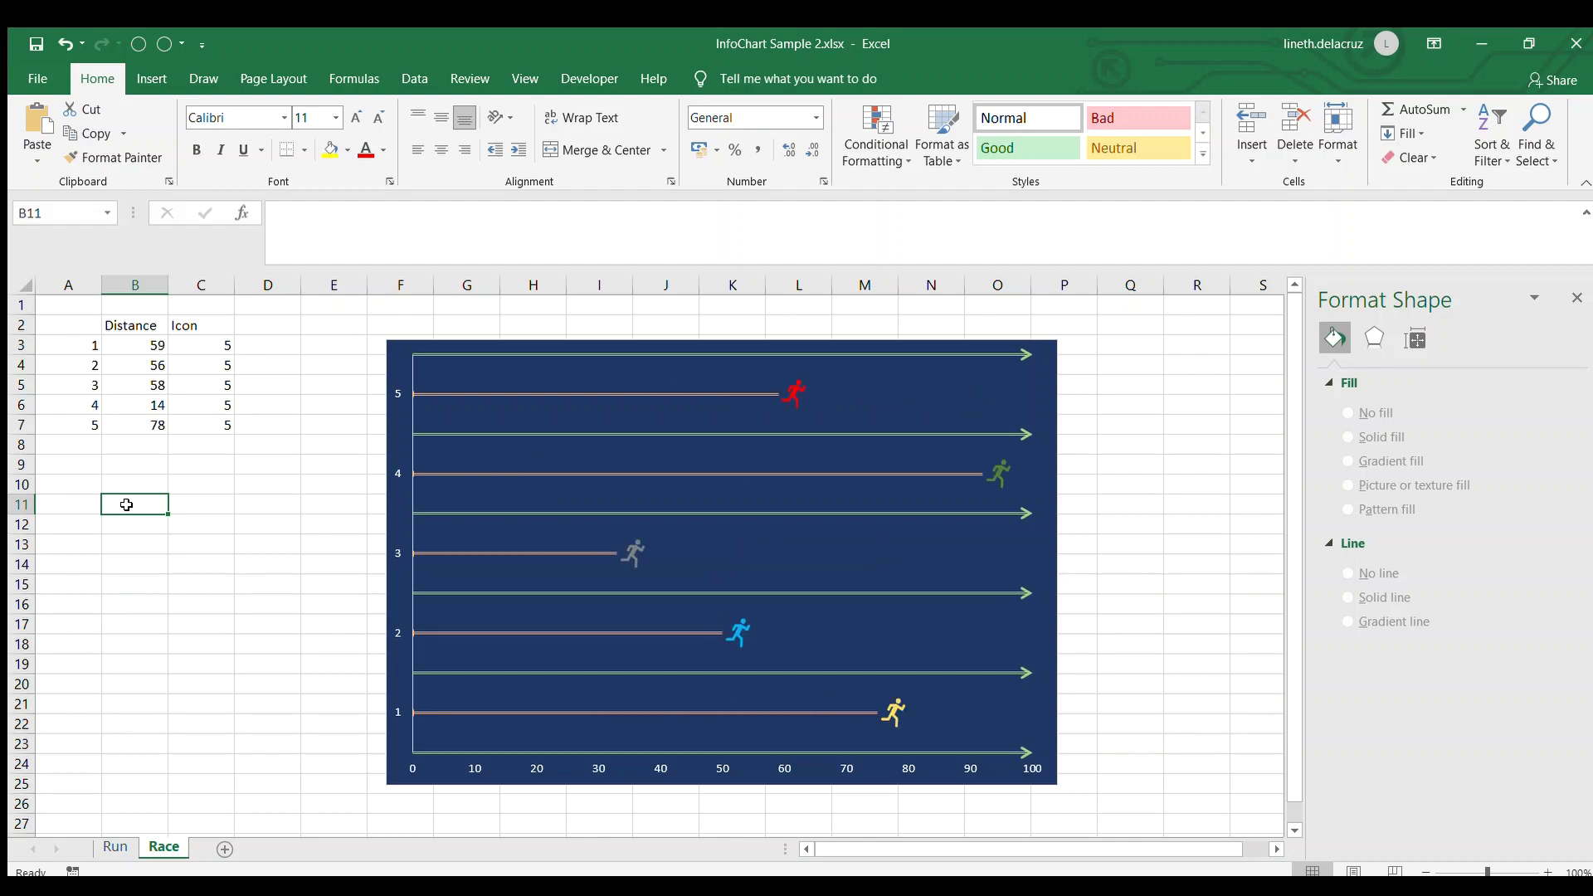
key(F9)
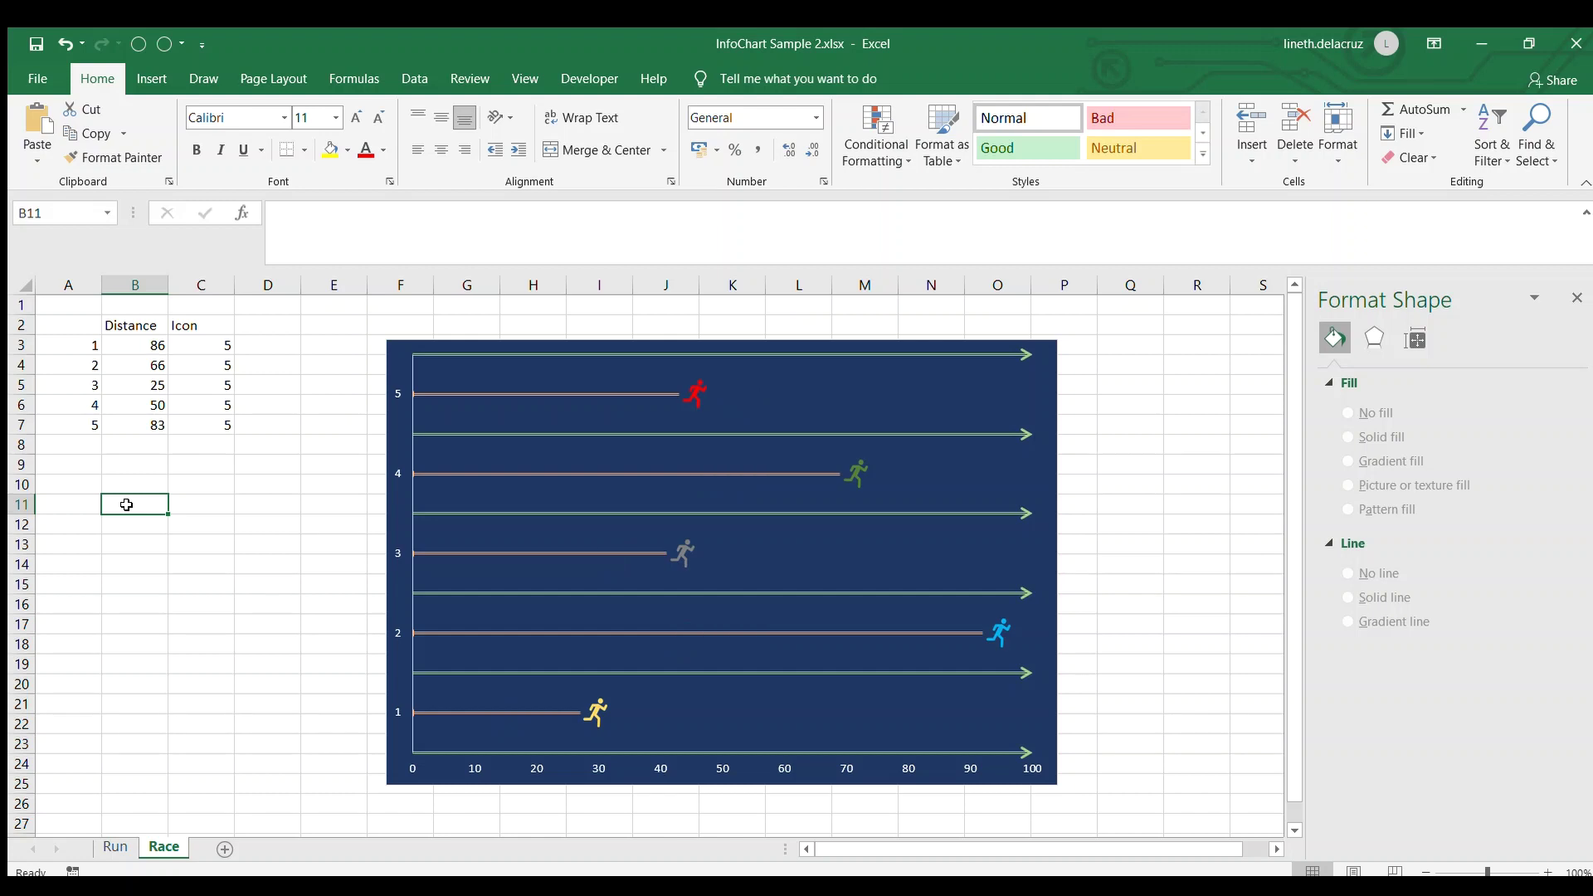
key(F9)
key(F9)
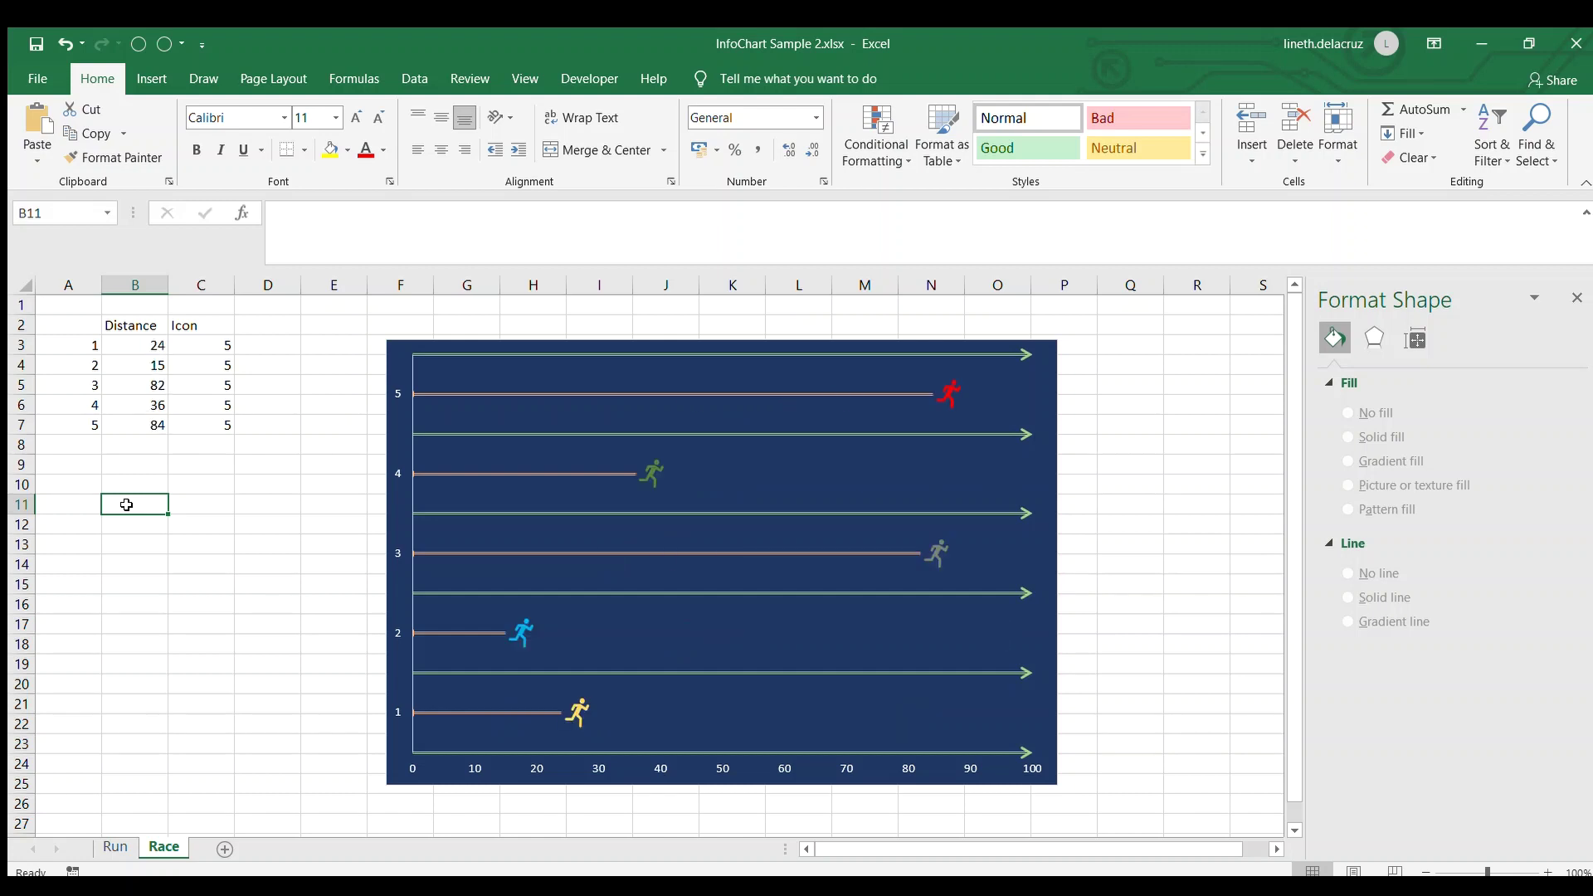